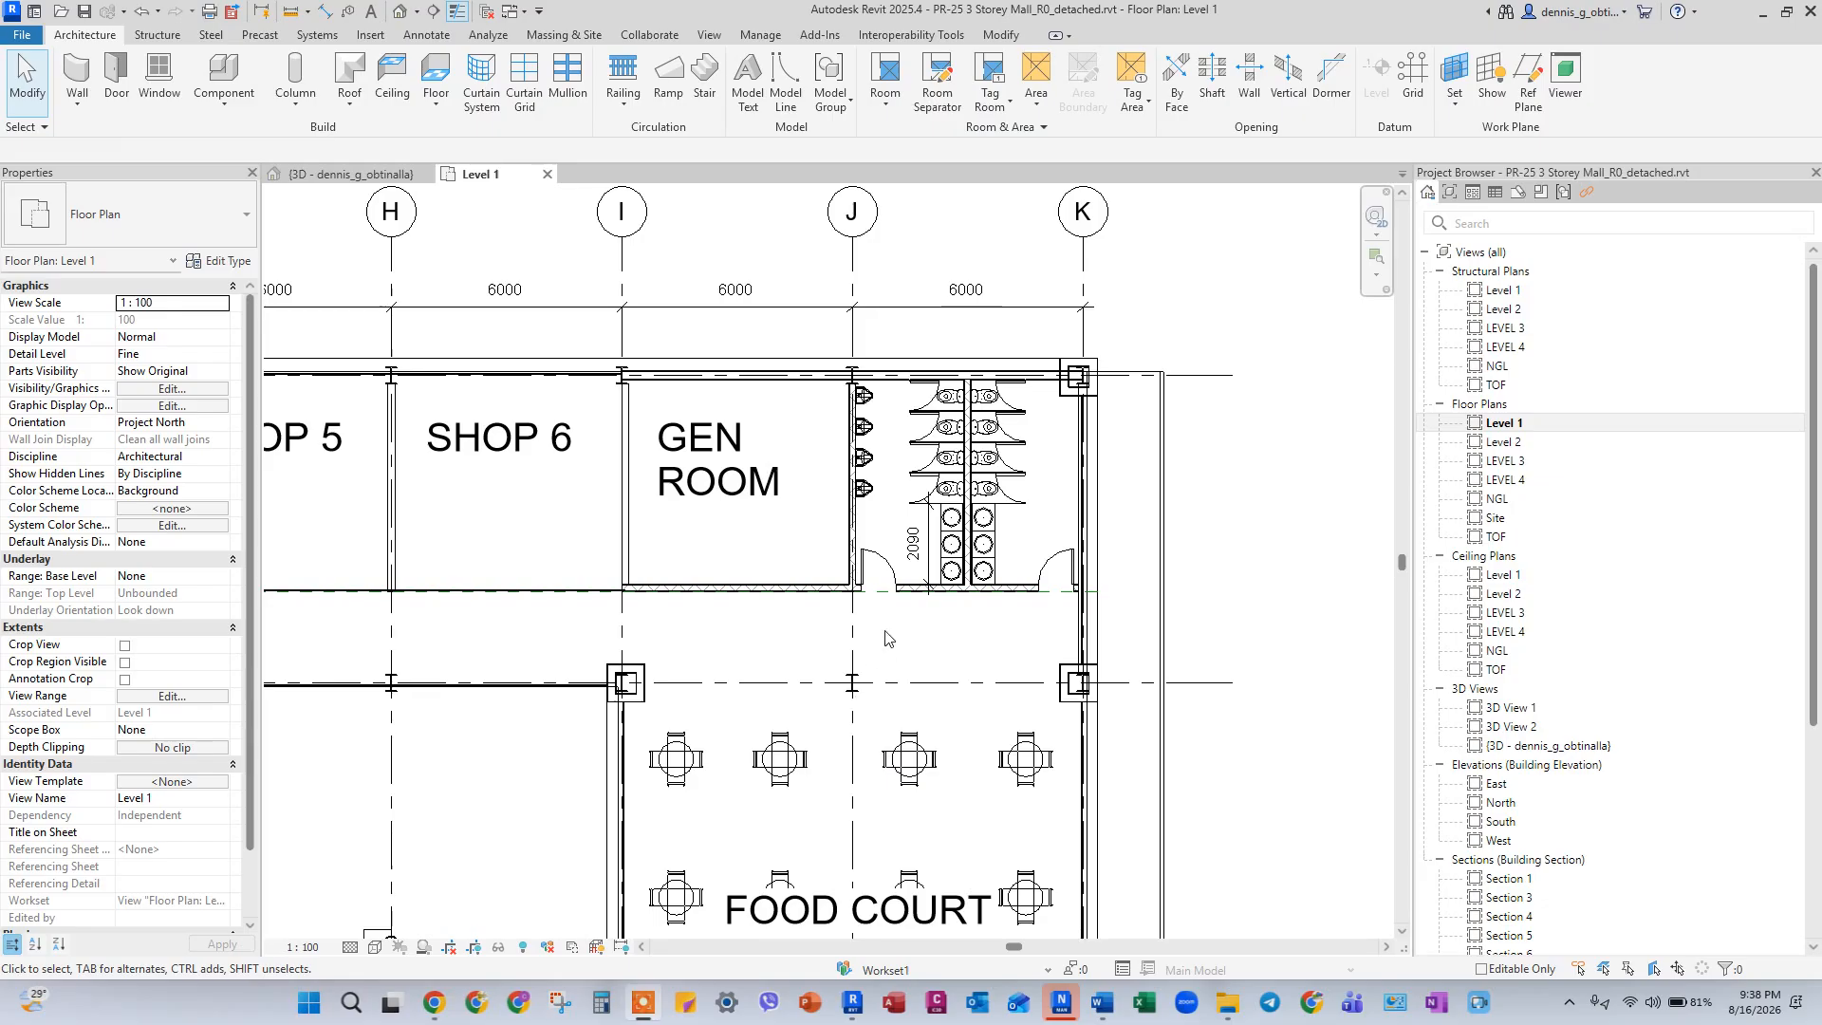
Select the restroom elements between grids J and K and filter the selection to Plumbing Fixtures only.
{"action": "left_click", "coordinate": [830, 333]}
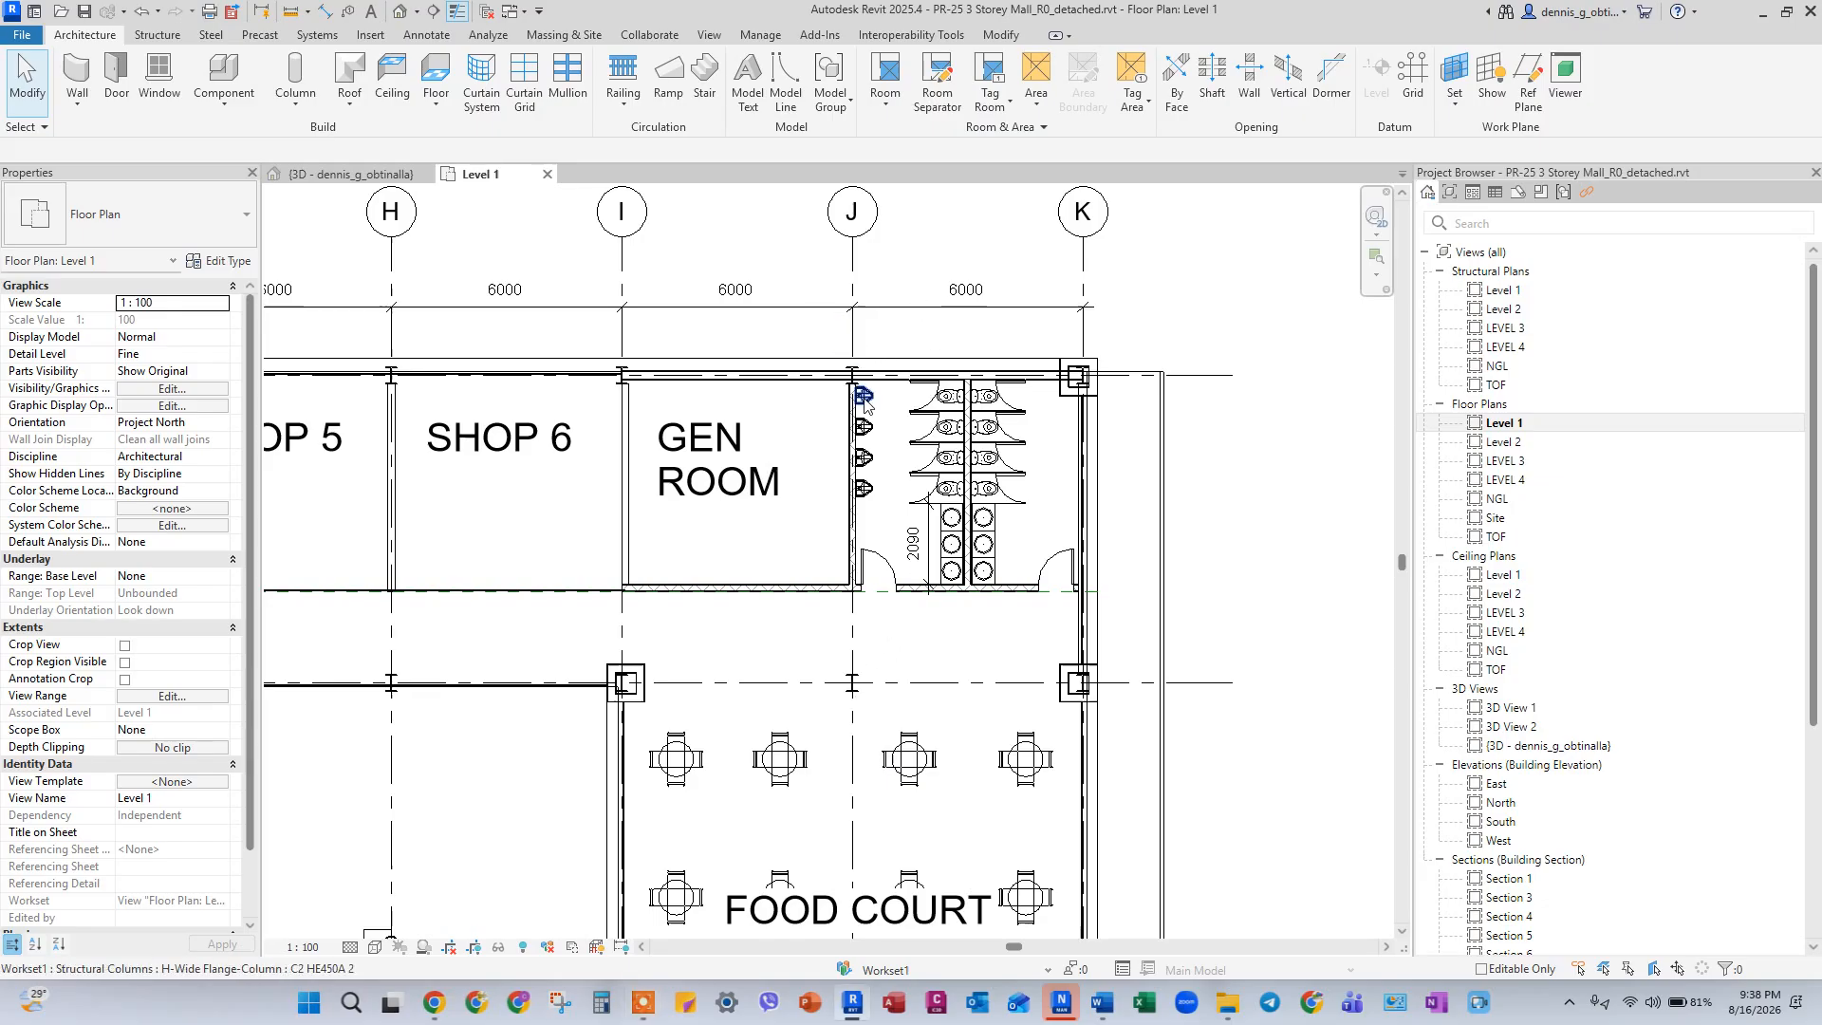
{"action": "left_click_drag", "start_coordinate": [809, 331], "coordinate": [1041, 552]}
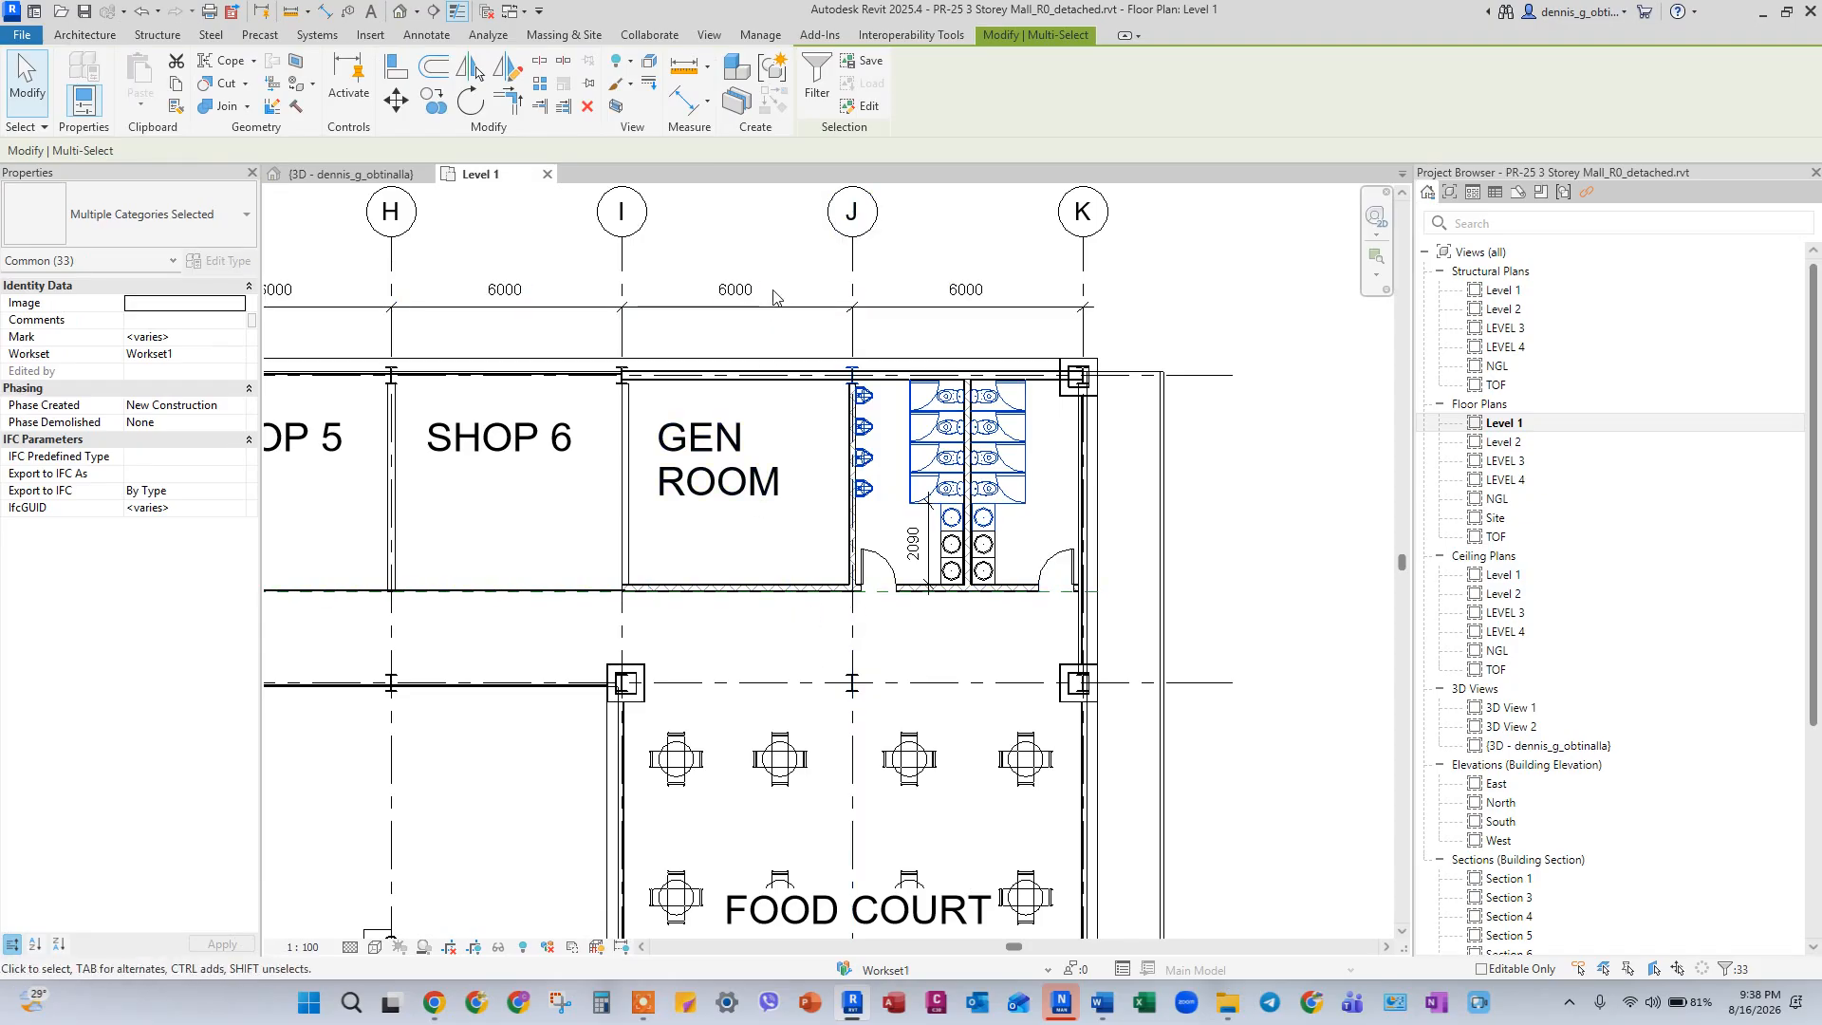
{"action": "left_click", "coordinate": [802, 95]}
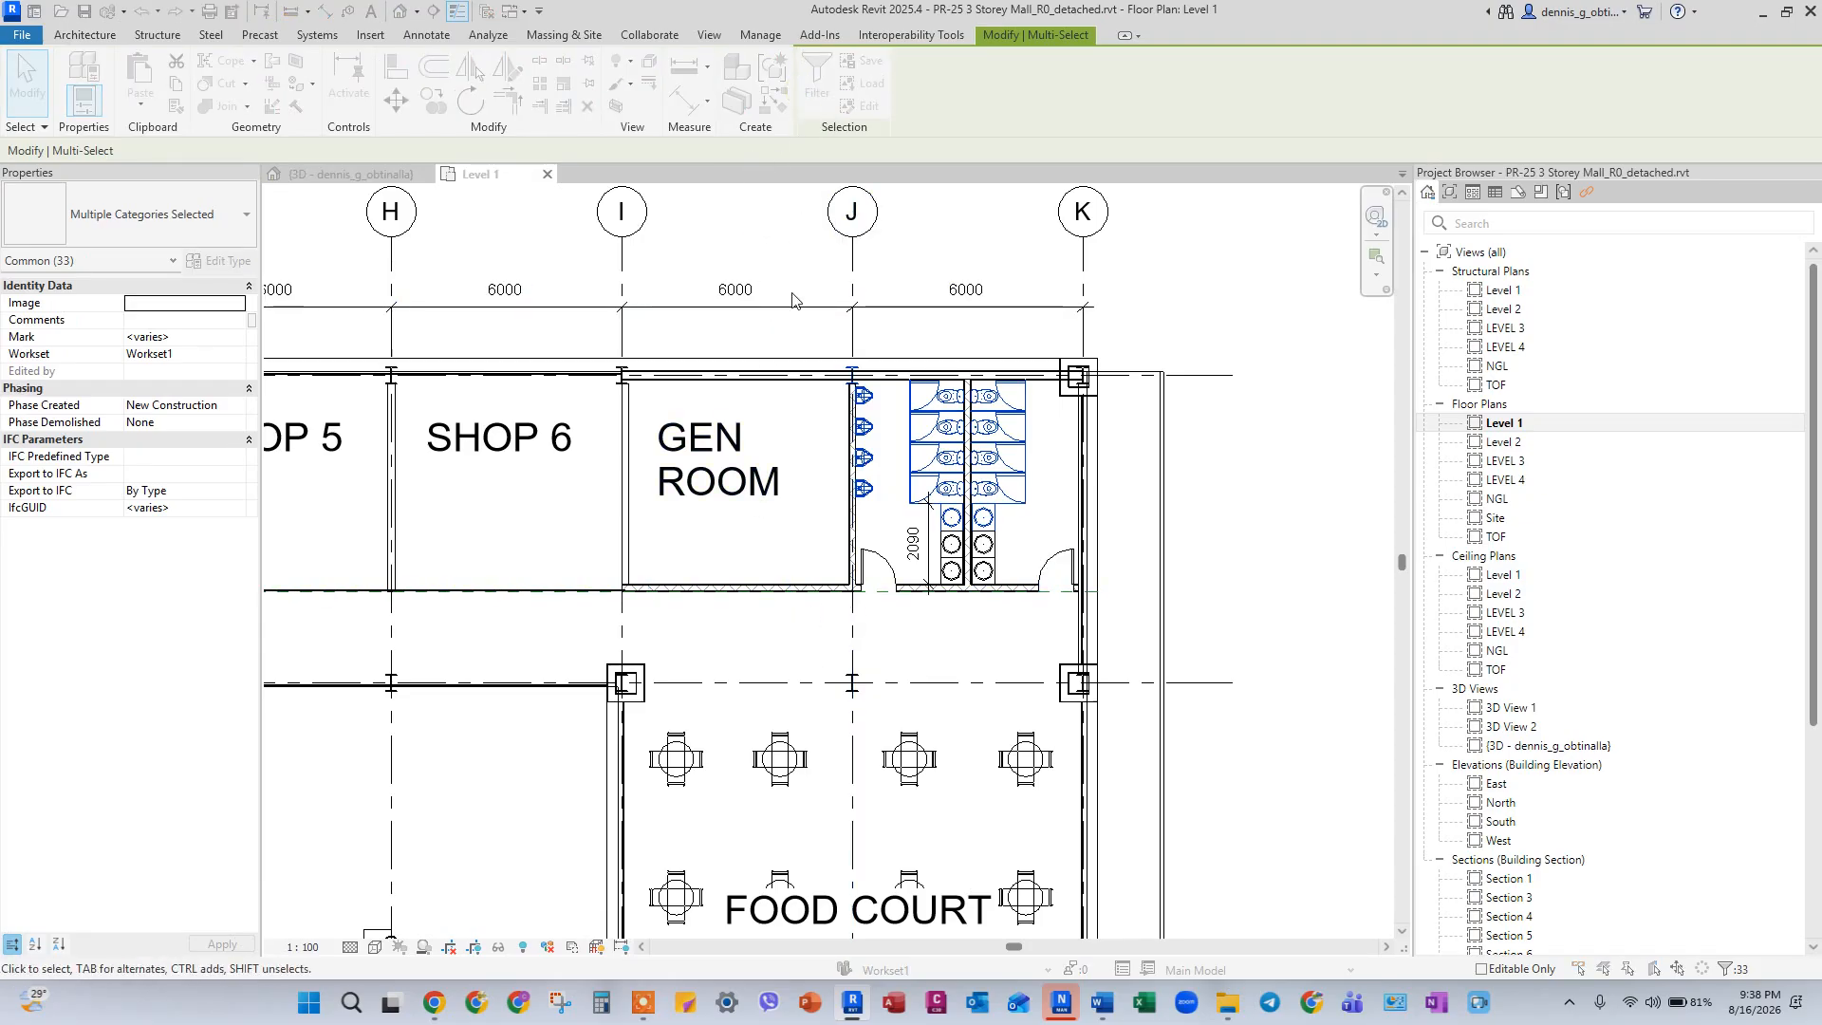
{"action": "left_click_drag", "start_coordinate": [1410, 320], "coordinate": [1148, 321]}
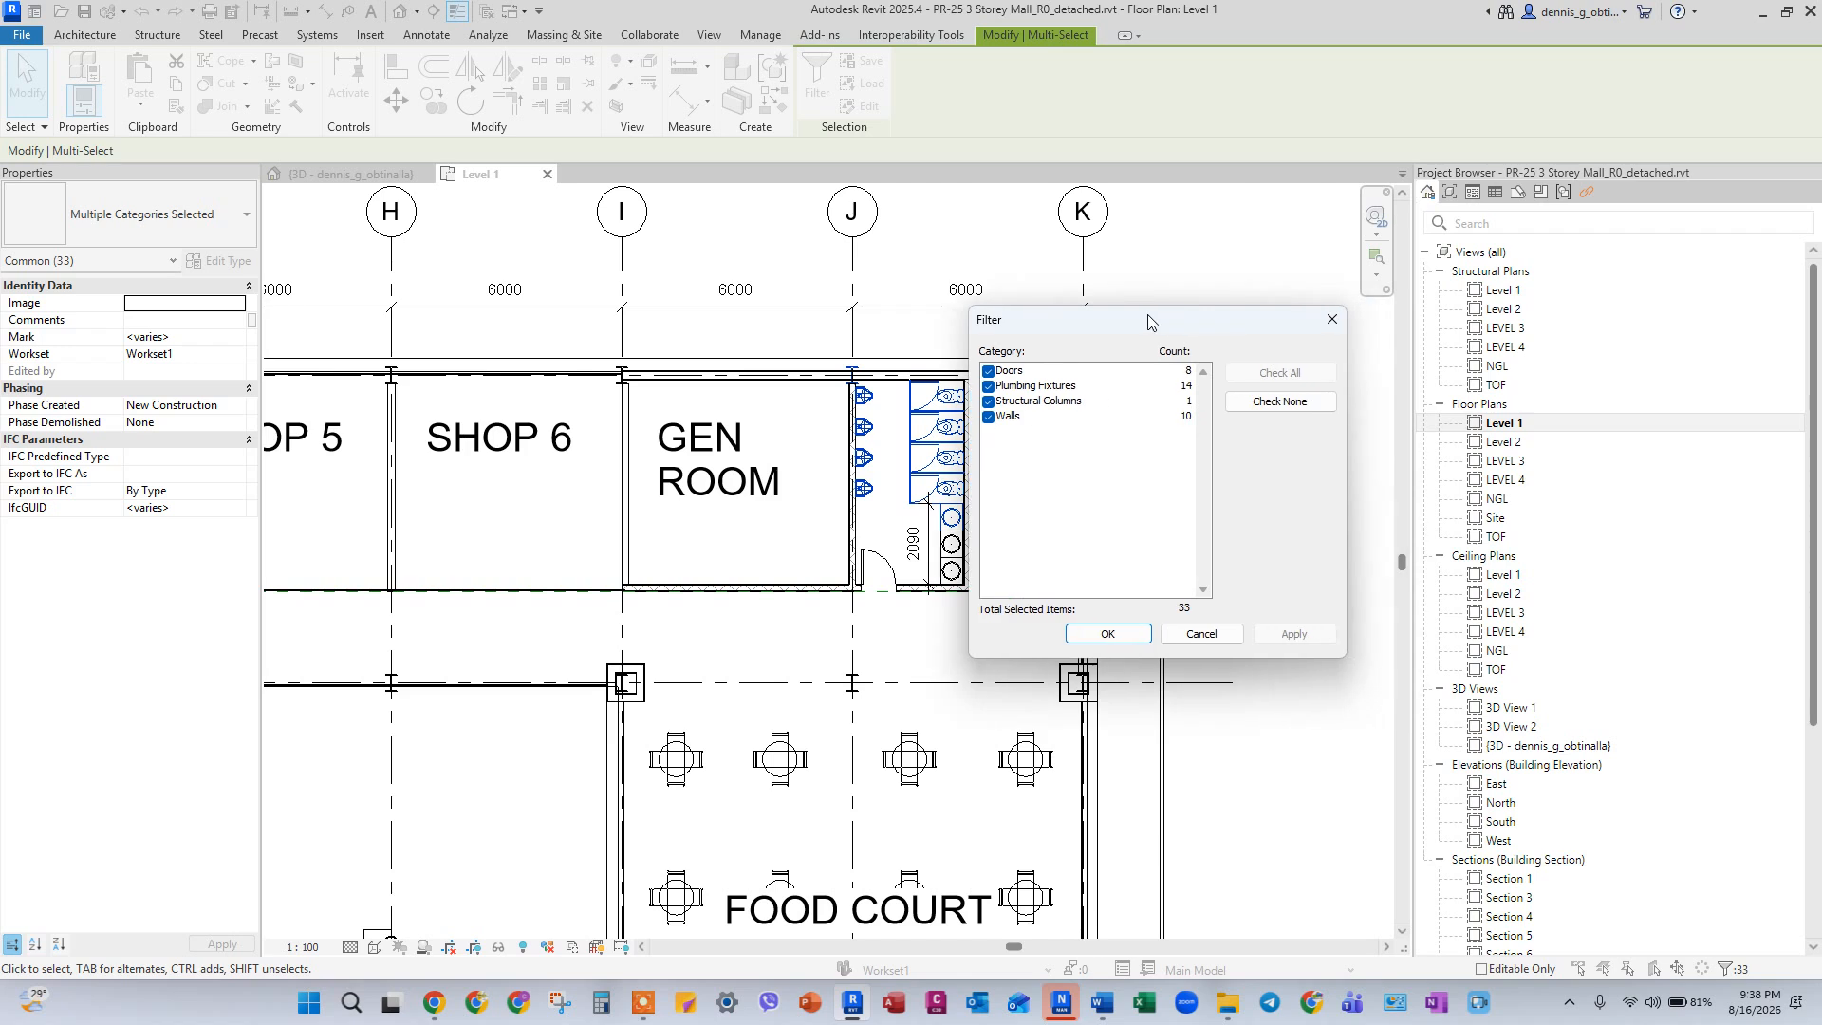
{"action": "left_click", "coordinate": [1279, 402]}
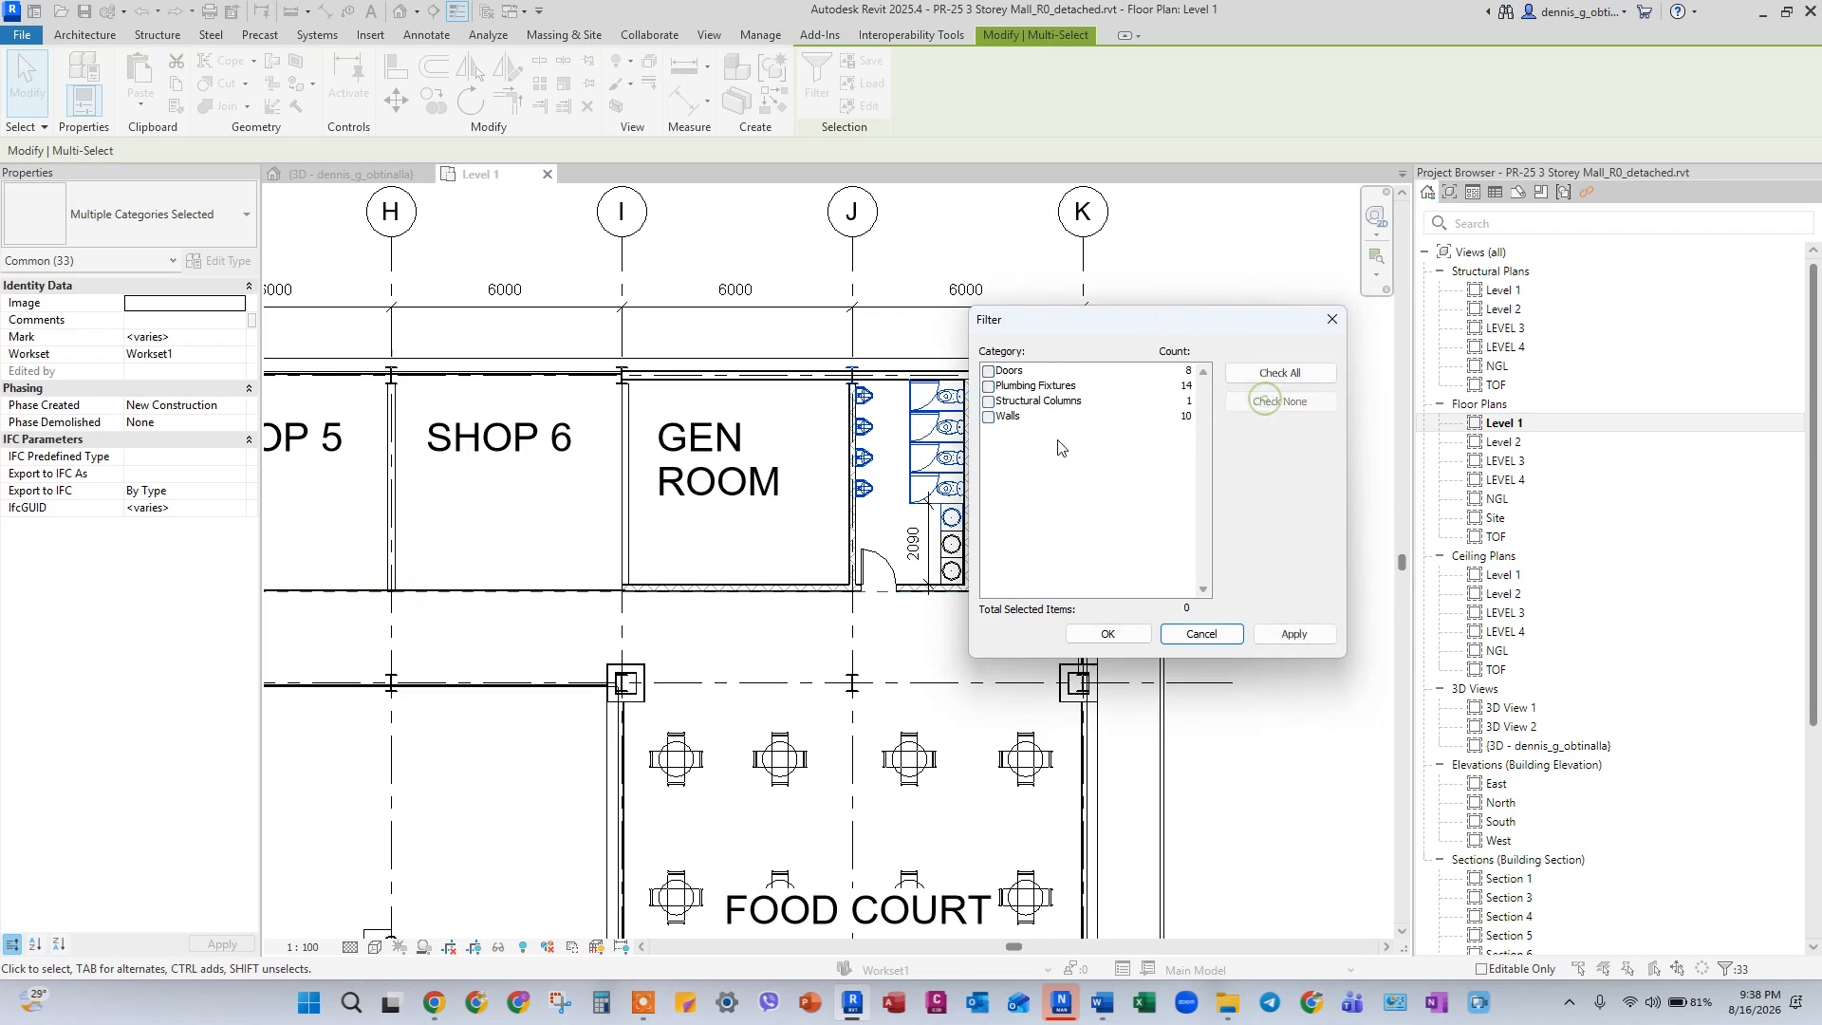
{"action": "left_click", "coordinate": [988, 386]}
{"action": "left_click", "coordinate": [1295, 634]}
{"action": "left_click", "coordinate": [1107, 633]}
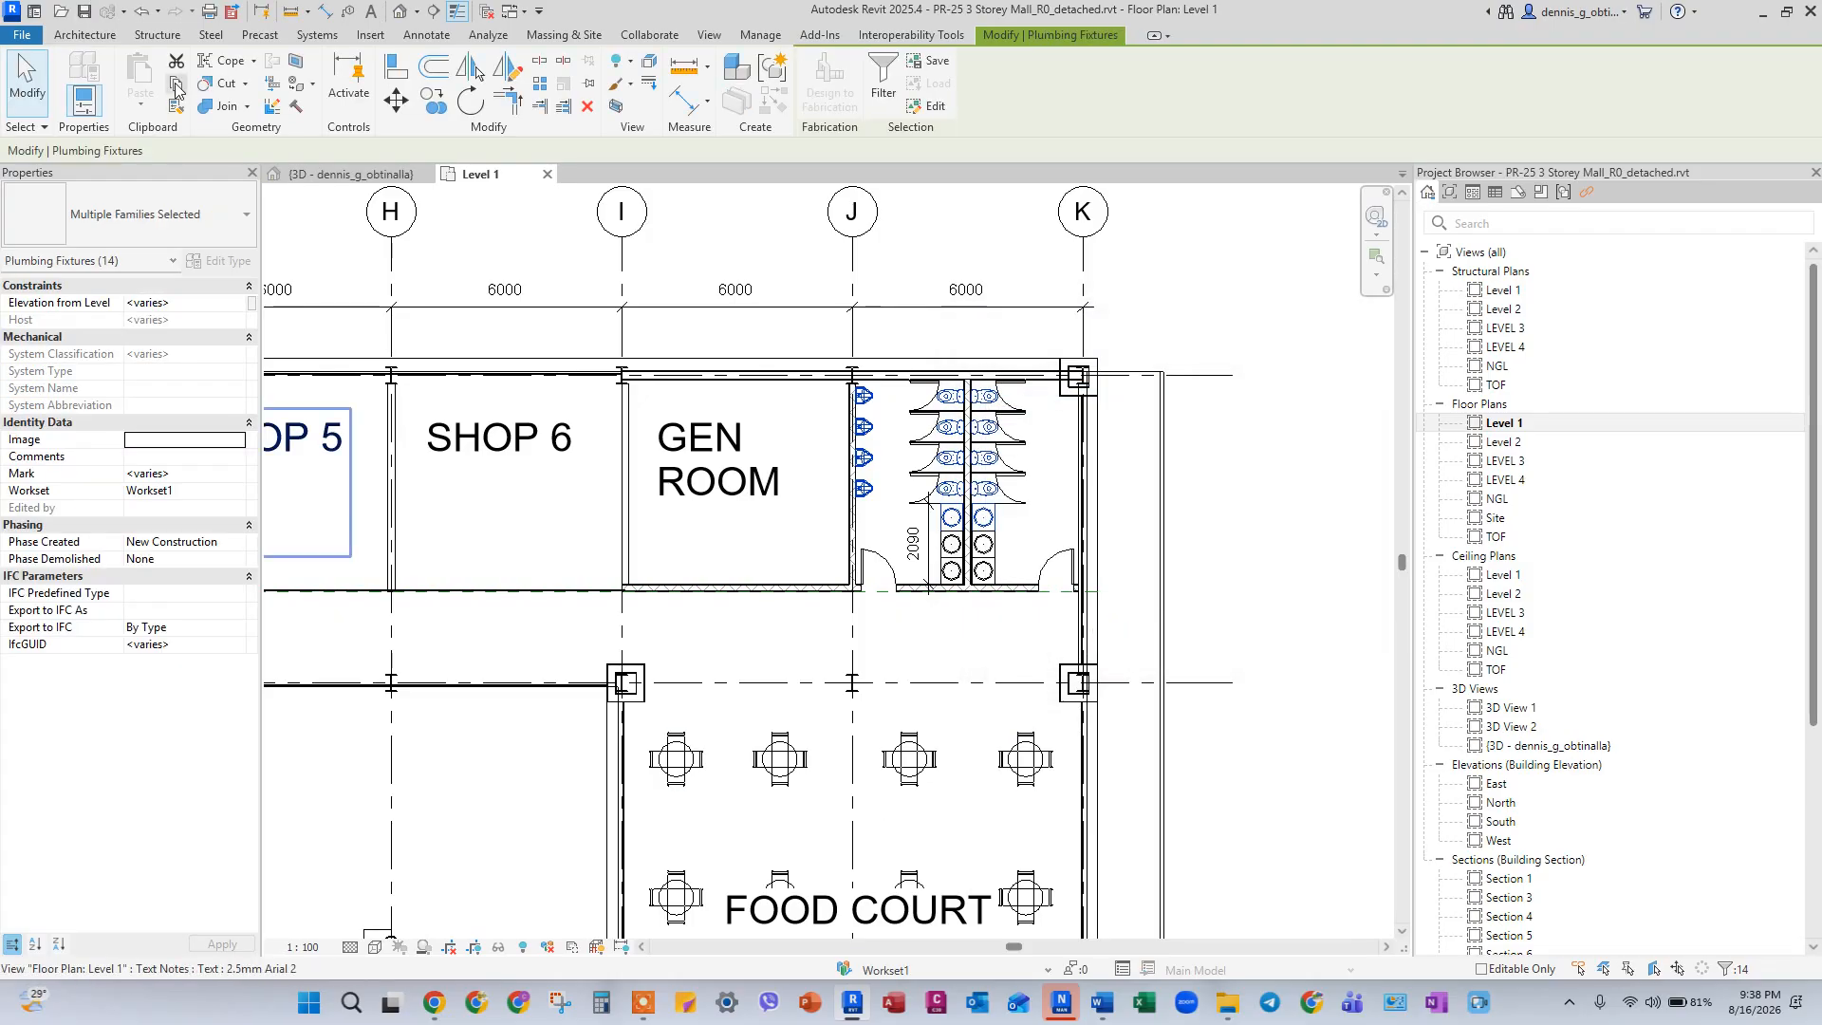
Copy the selected plumbing fixtures and paste them aligned to the same place.
{"action": "left_click", "coordinate": [176, 84]}
{"action": "left_click", "coordinate": [140, 99]}
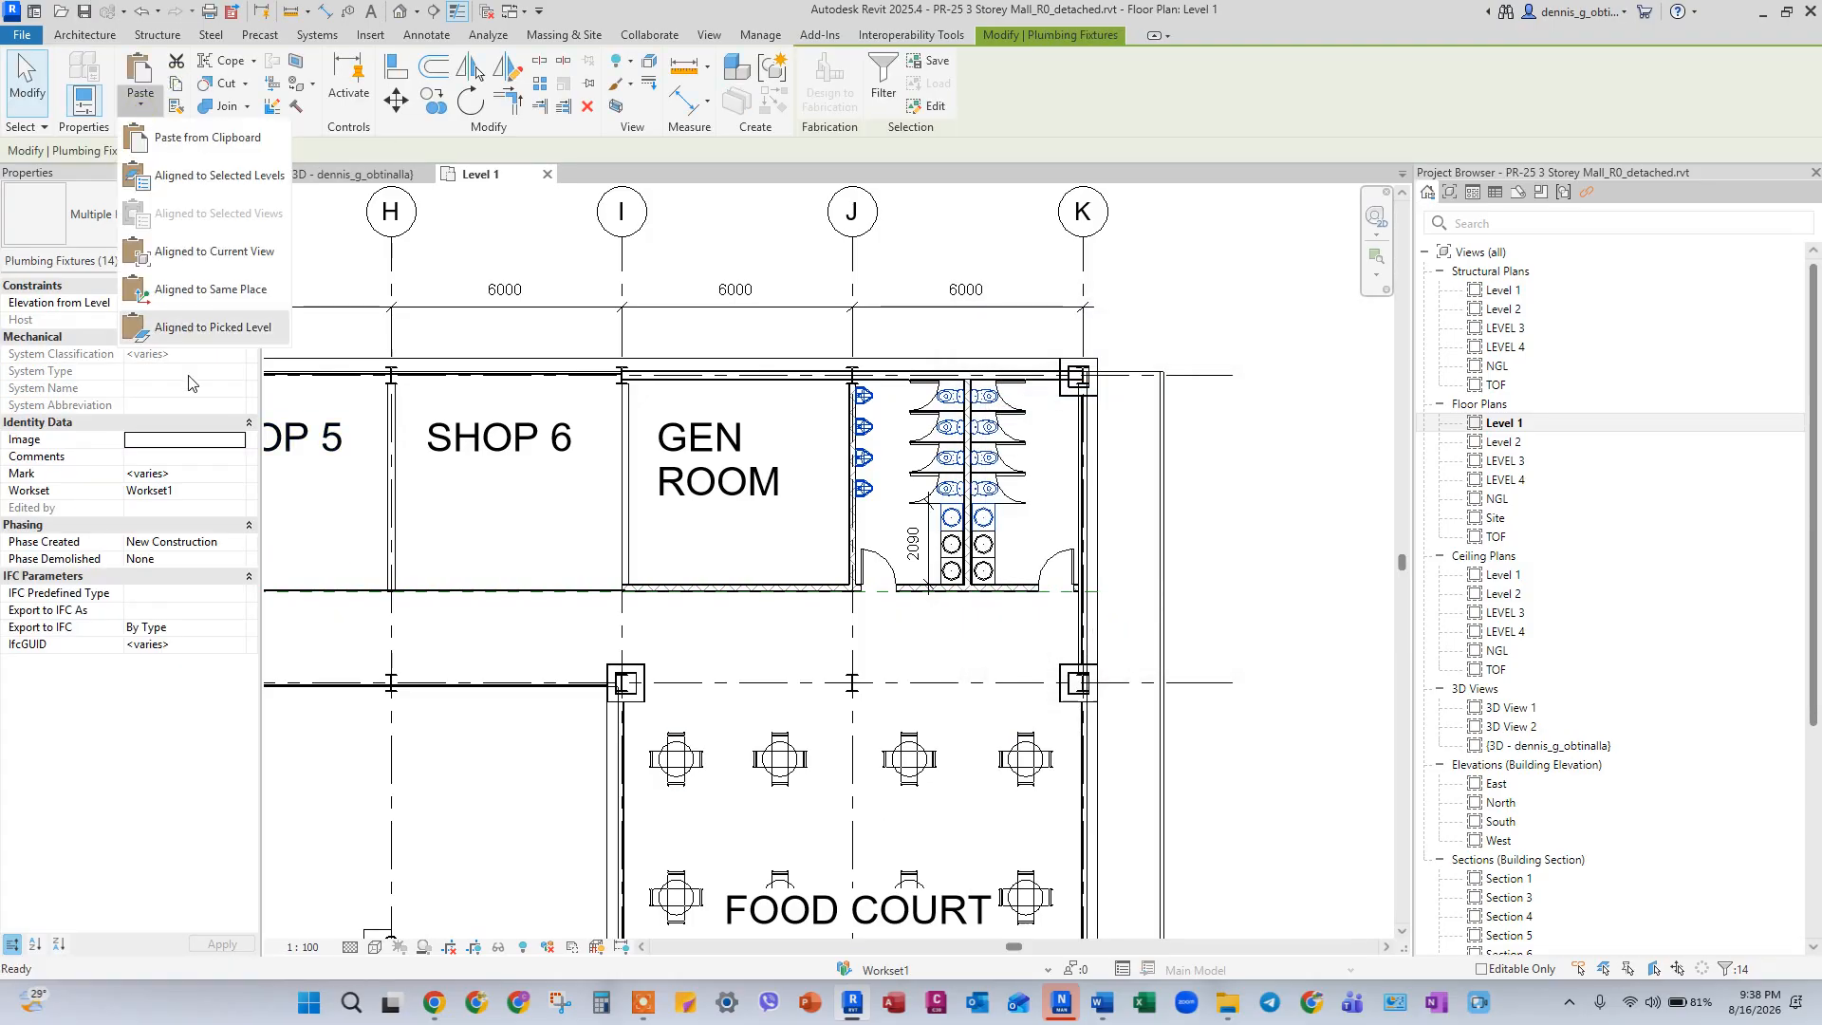
{"action": "left_click", "coordinate": [197, 304]}
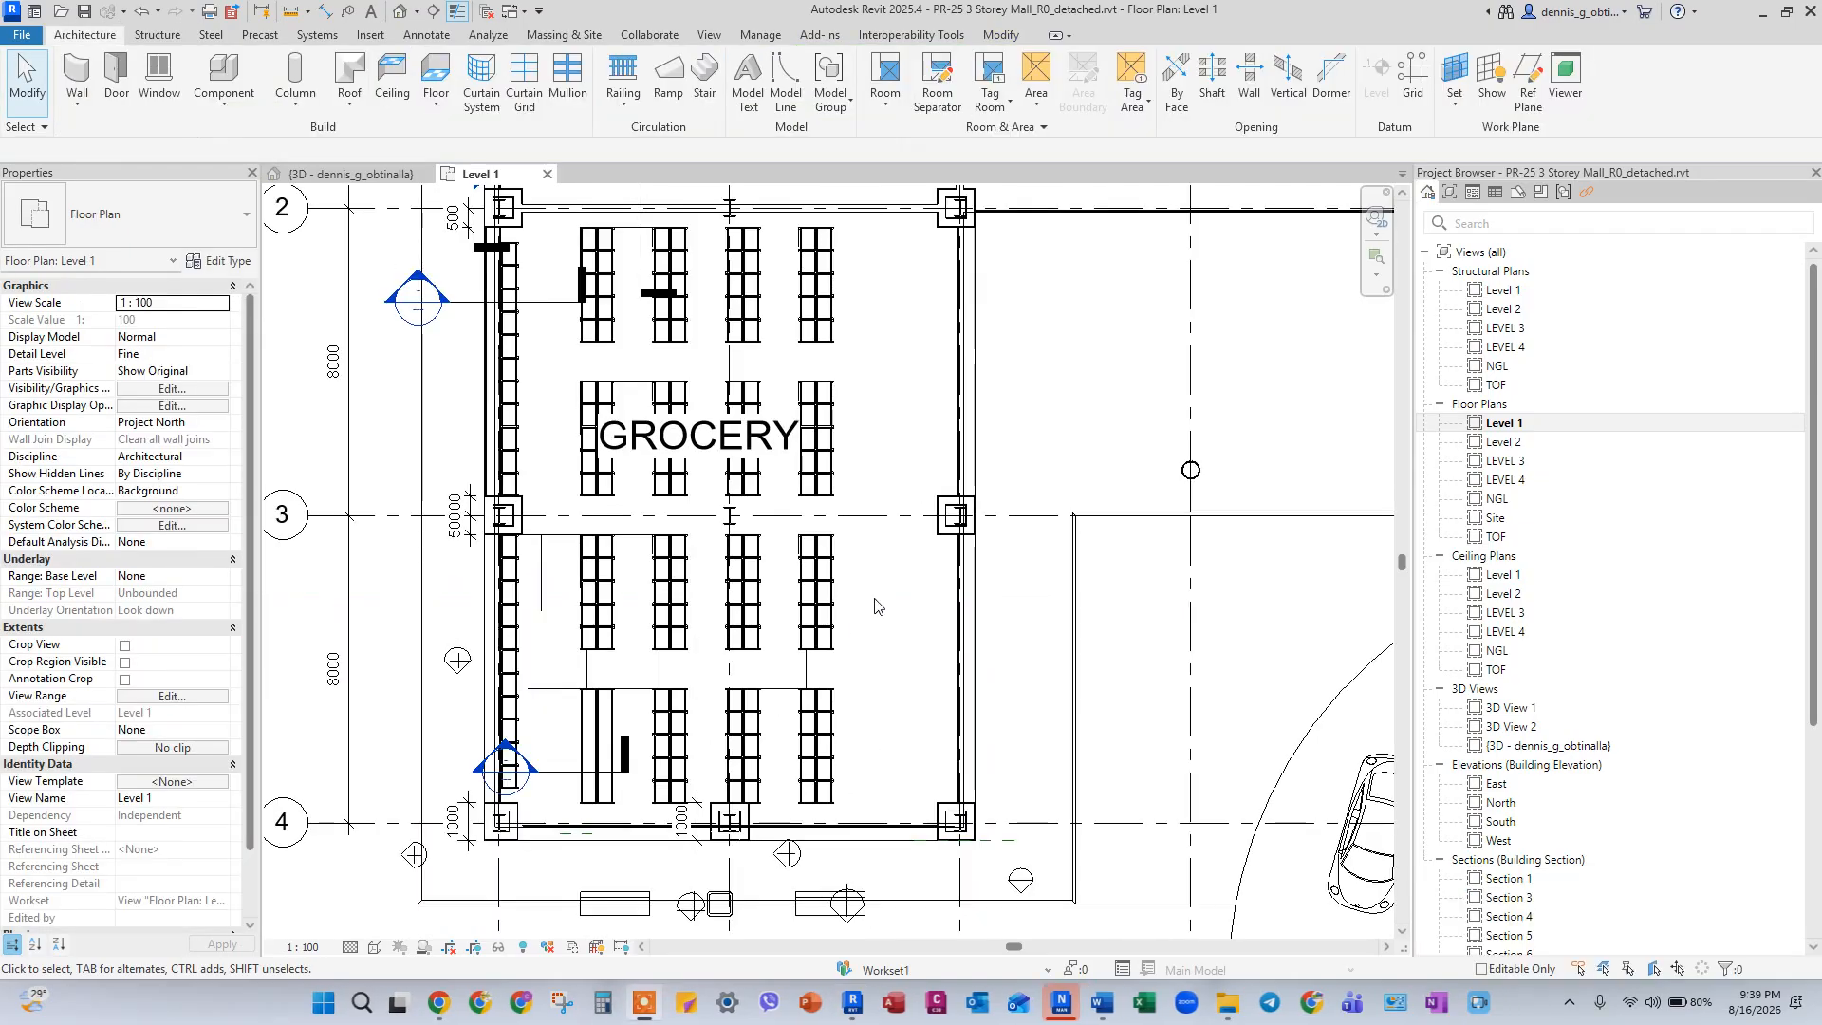
Select the rightmost grocery shelf block just below grid 3 and filter out the thin lines, keeping only Furniture.
{"action": "scroll", "coordinate": [729, 525], "scroll_direction": "up", "scroll_amount": 2}
{"action": "left_click", "coordinate": [740, 481]}
{"action": "left_click_drag", "start_coordinate": [738, 495], "coordinate": [843, 699]}
{"action": "left_click", "coordinate": [817, 80]}
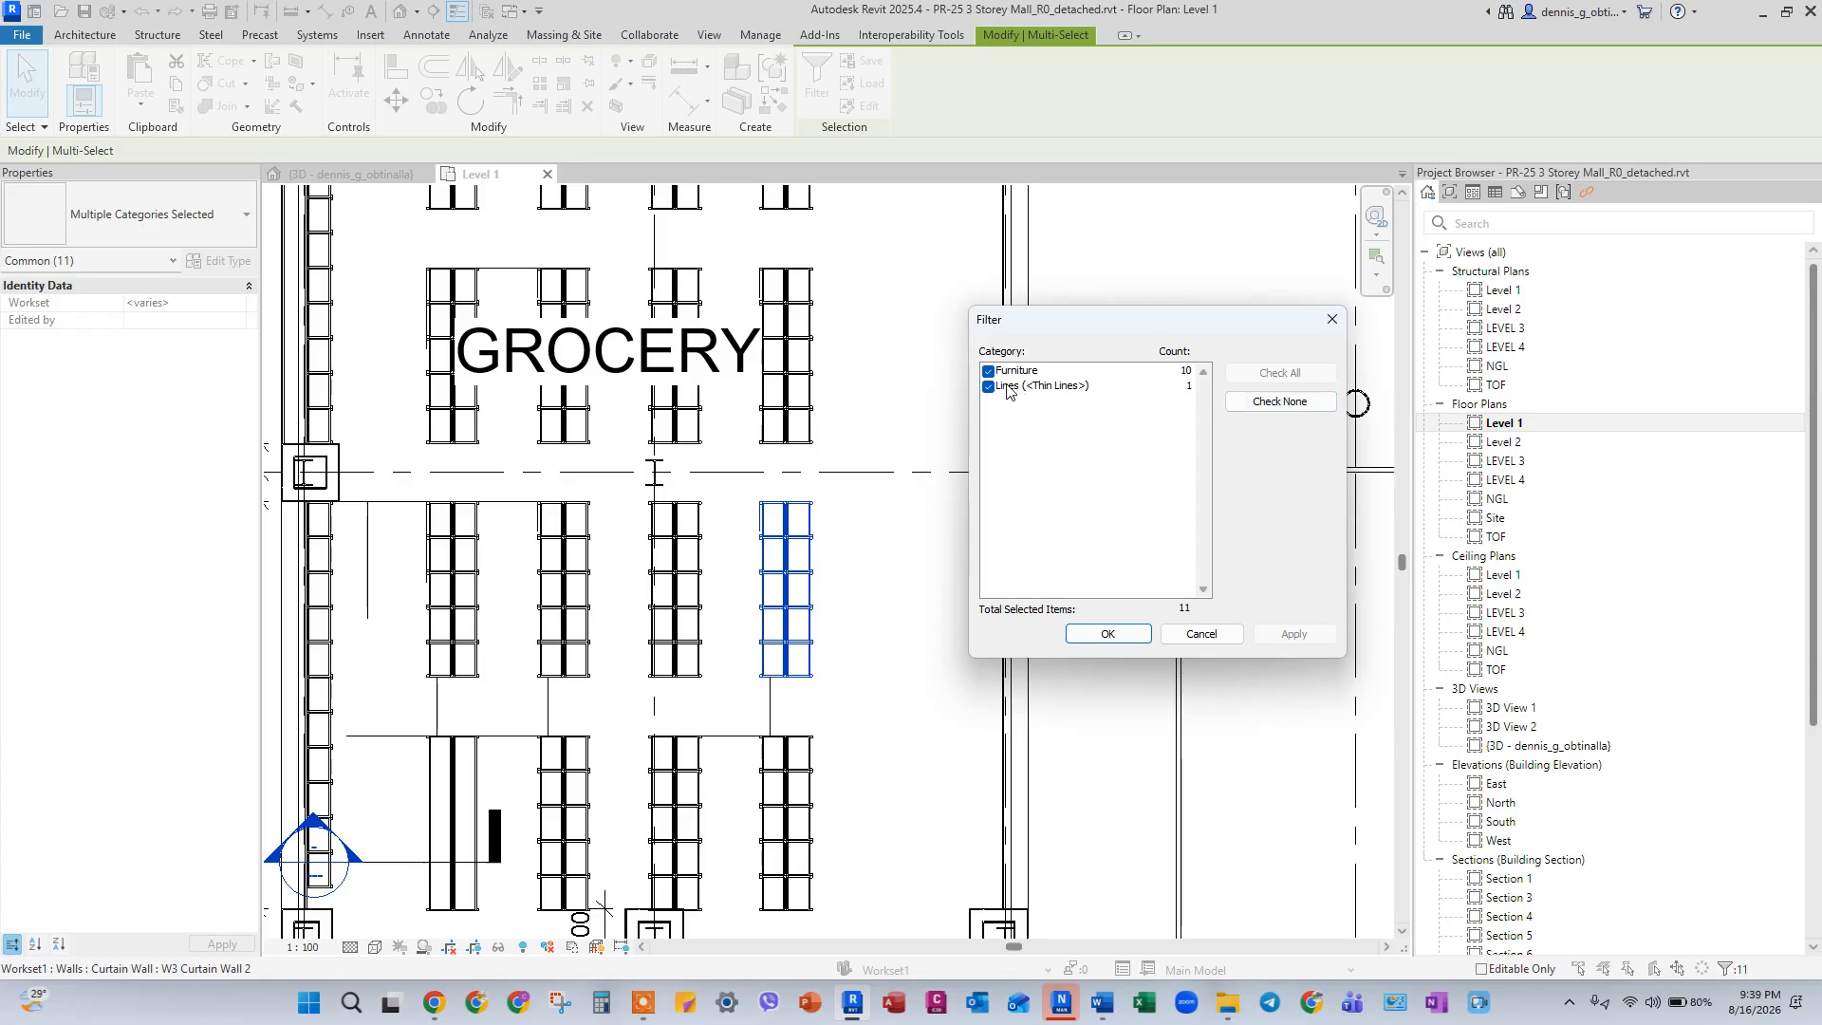
{"action": "left_click", "coordinate": [989, 388]}
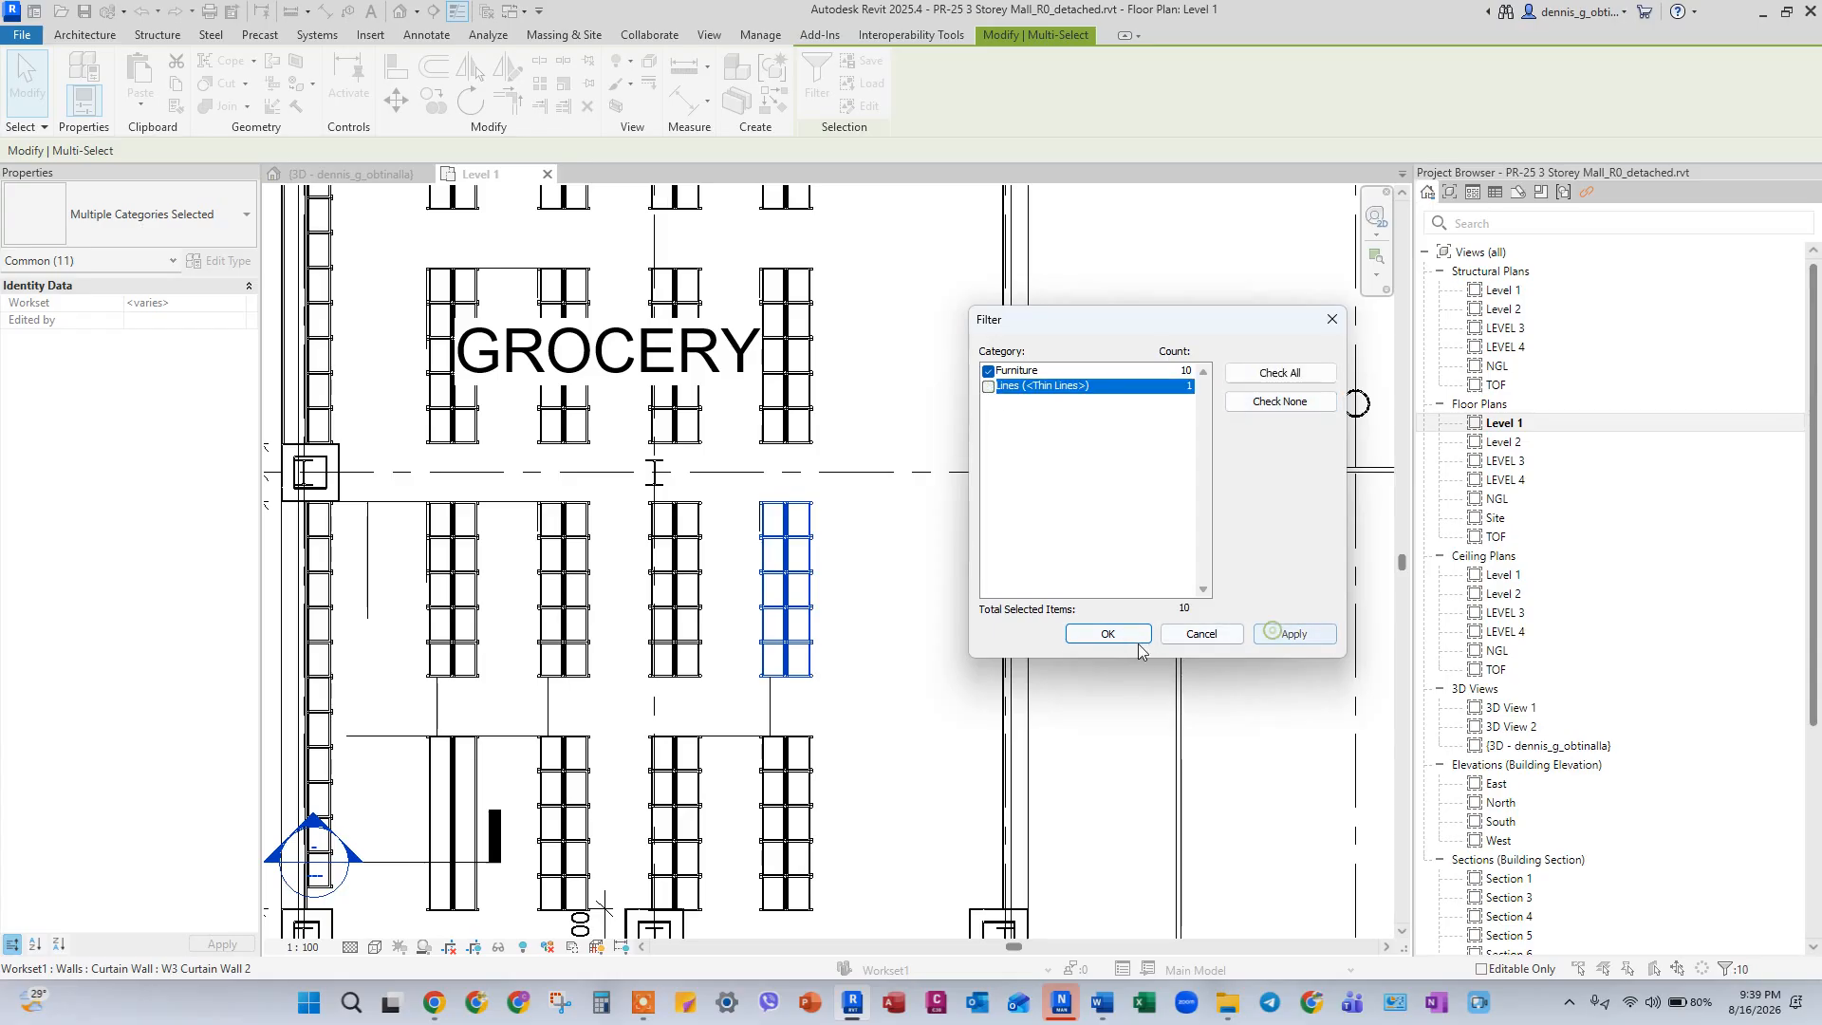
{"action": "left_click", "coordinate": [1108, 634]}
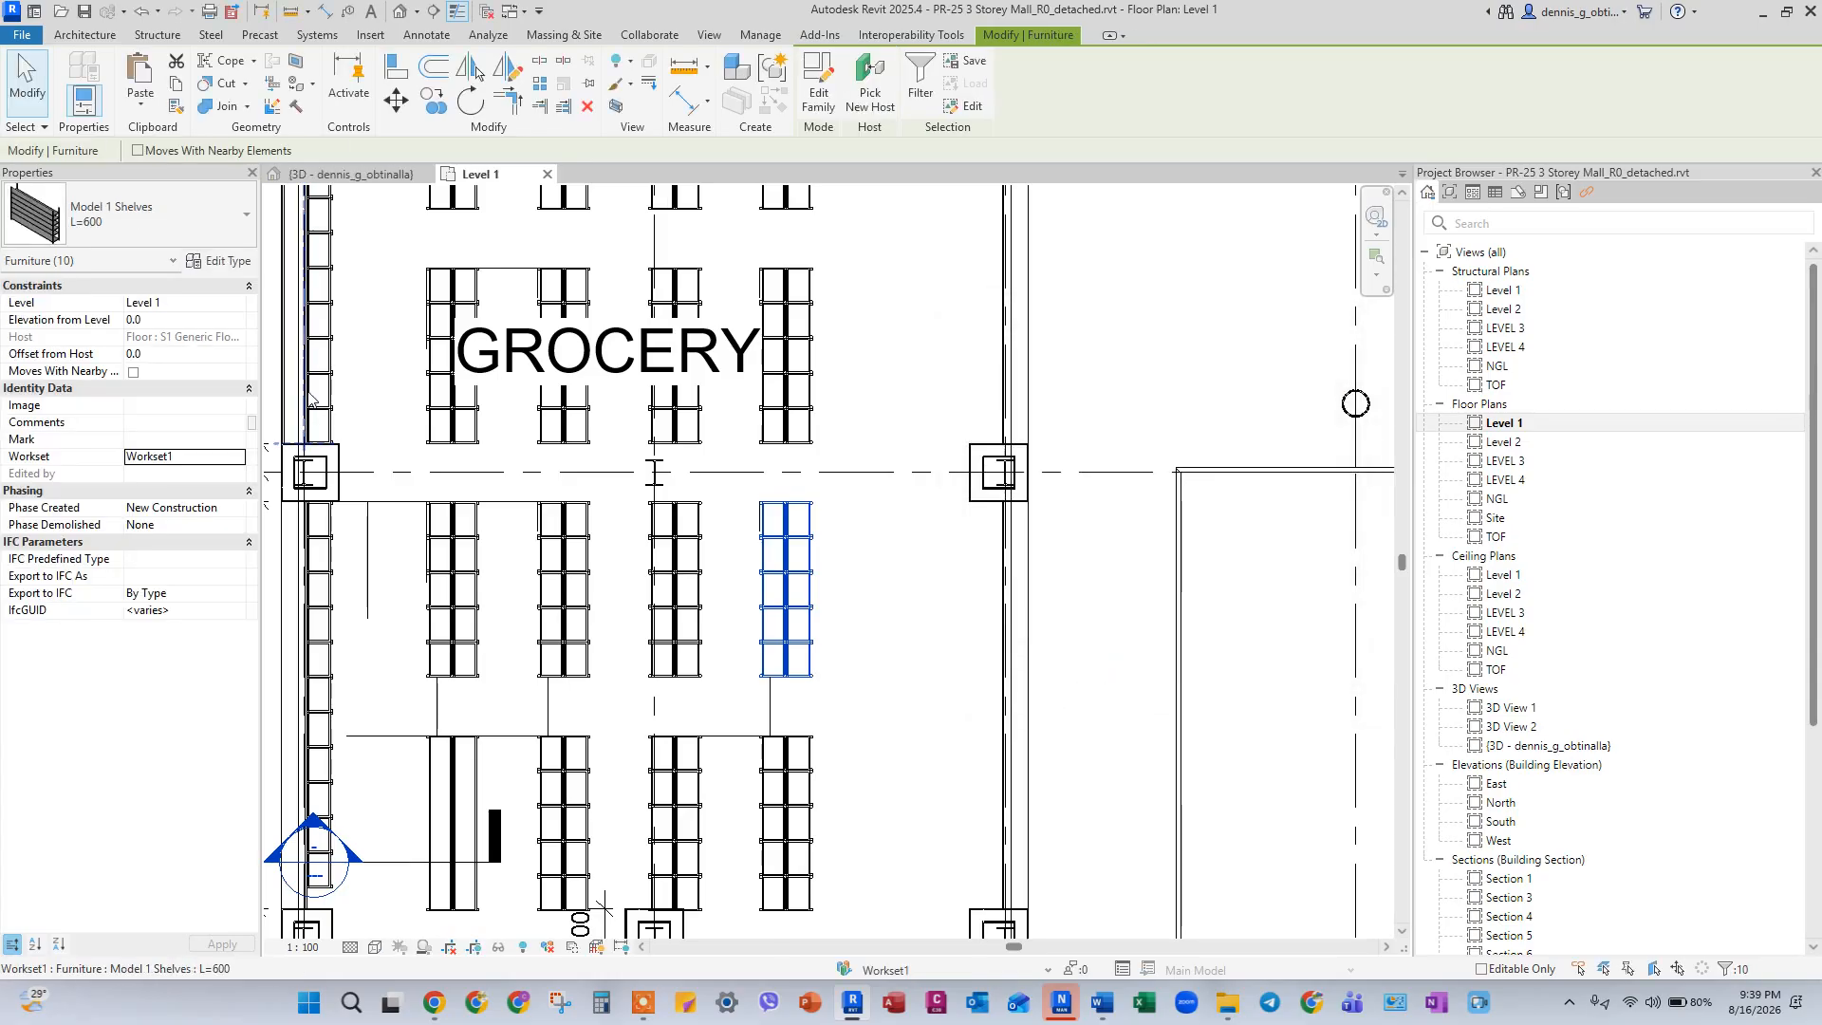
Copy the selected grocery shelves and paste them aligned to the same place.
{"action": "left_click", "coordinate": [179, 85]}
{"action": "left_click", "coordinate": [141, 100]}
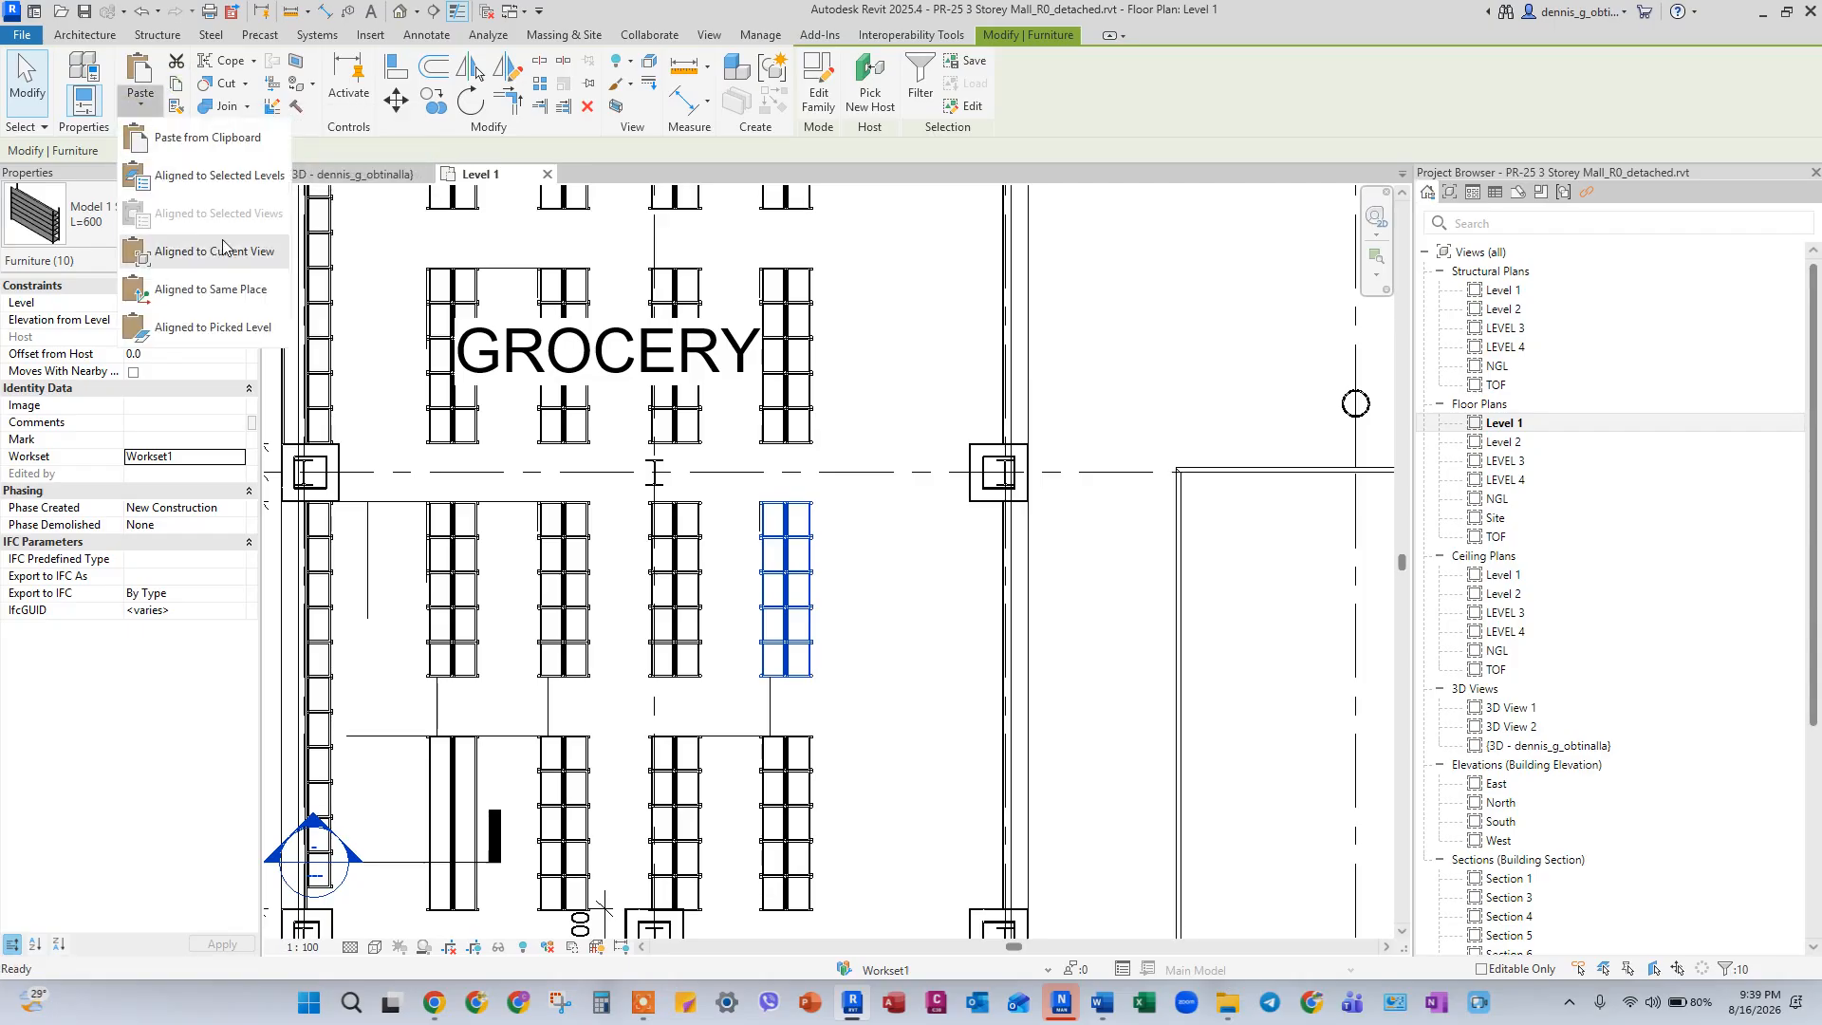
{"action": "left_click", "coordinate": [226, 290]}
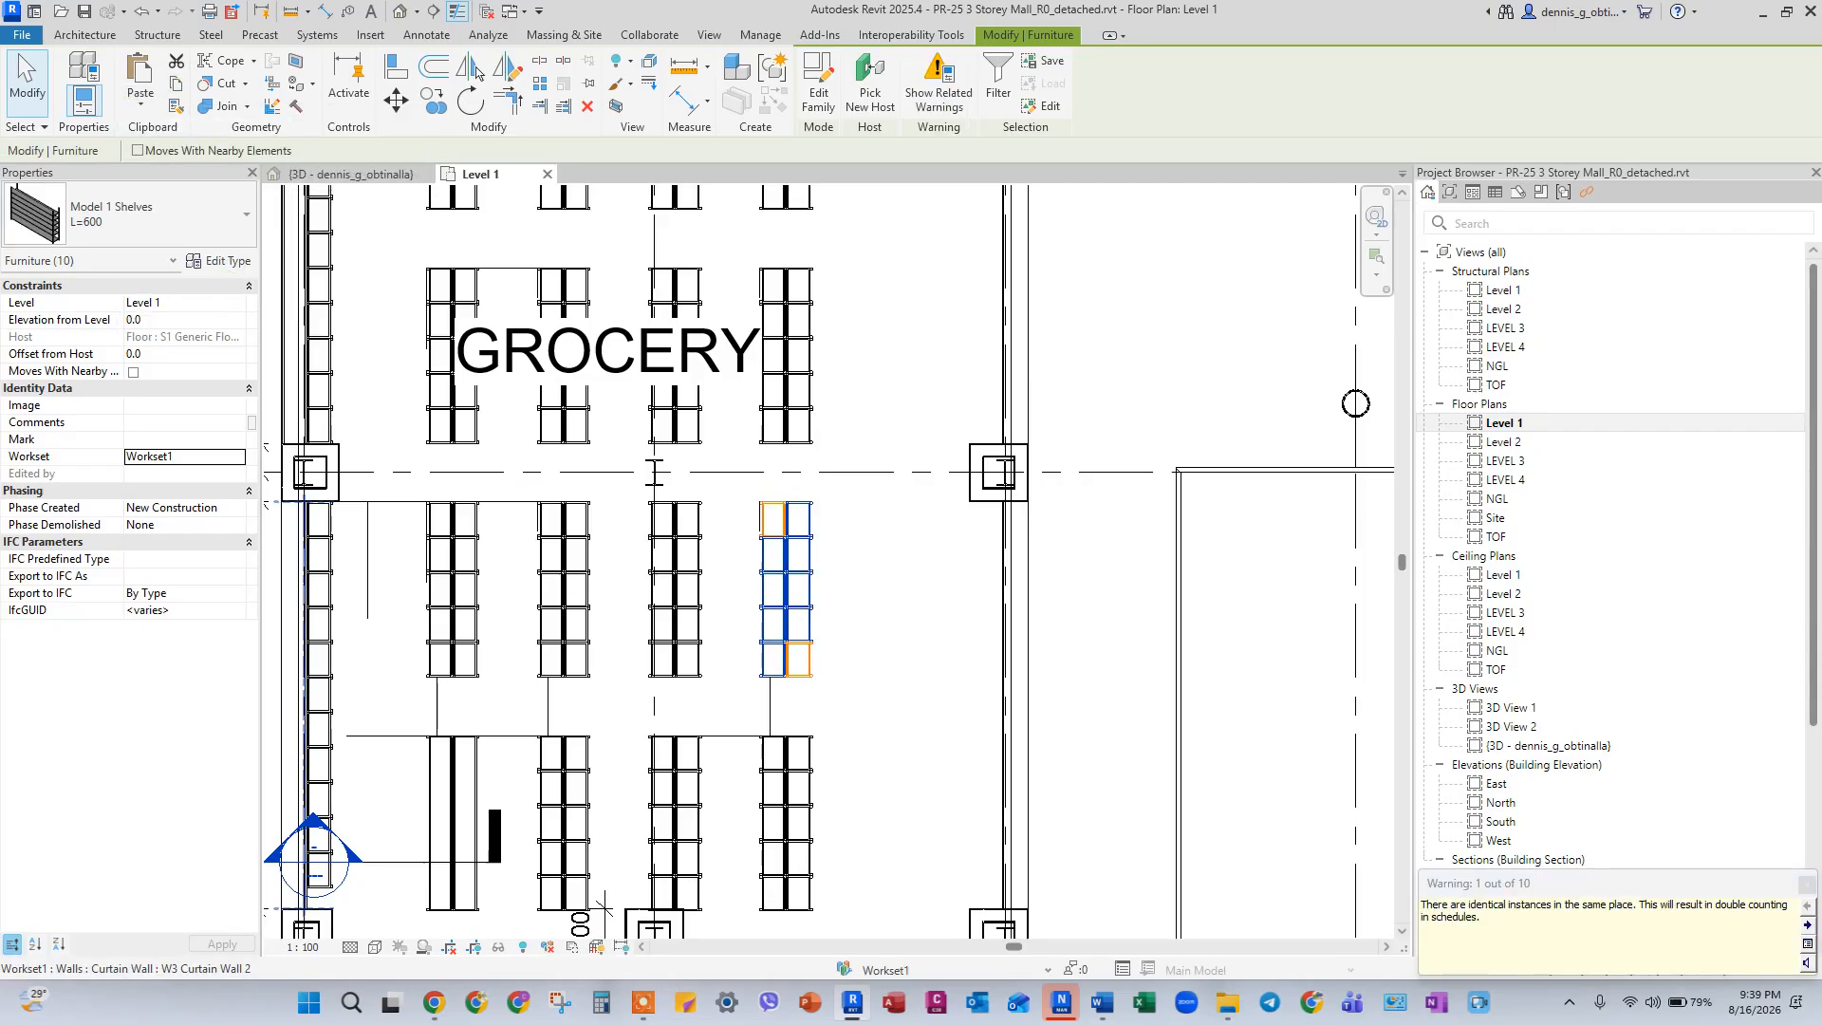
Duplicate the C2 HE450A H-wide flange column at the grocery area's corner by copying and pasting it aligned to the same place.
{"action": "scroll", "coordinate": [852, 475], "scroll_direction": "up", "scroll_amount": 6}
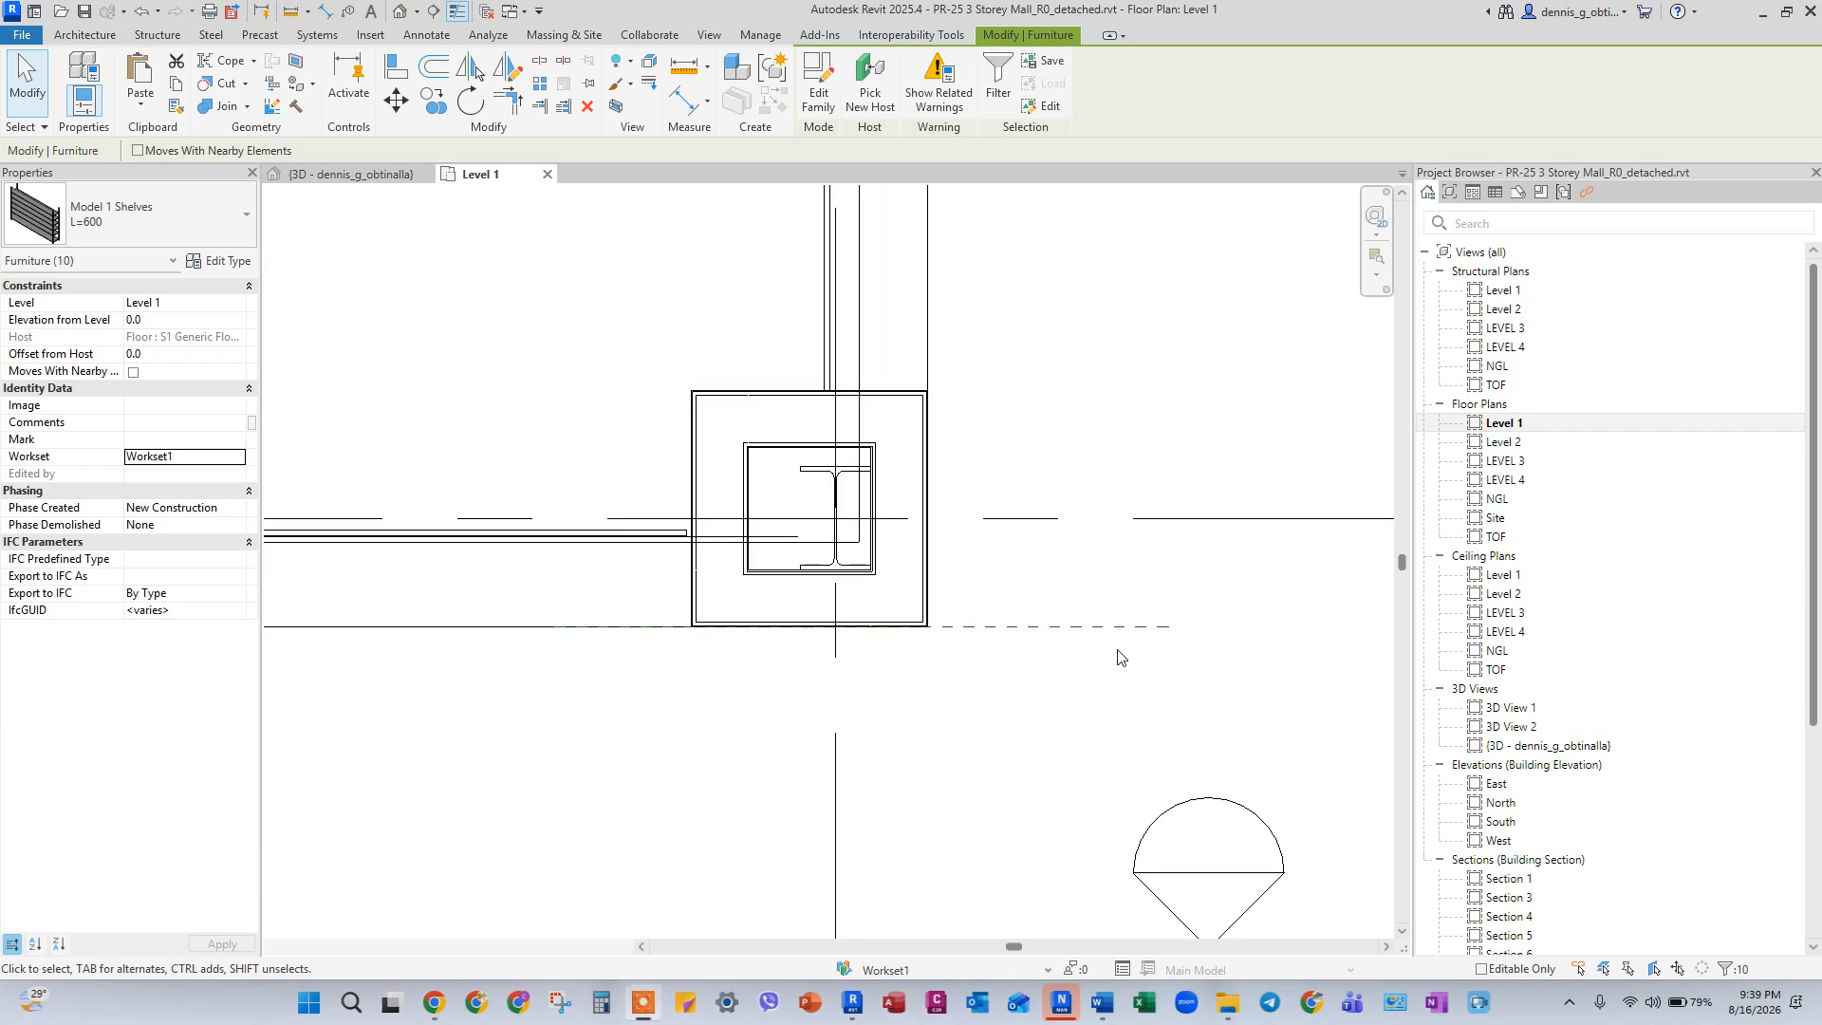
{"action": "scroll", "coordinate": [852, 471], "scroll_direction": "up", "scroll_amount": 1}
{"action": "left_click", "coordinate": [844, 473]}
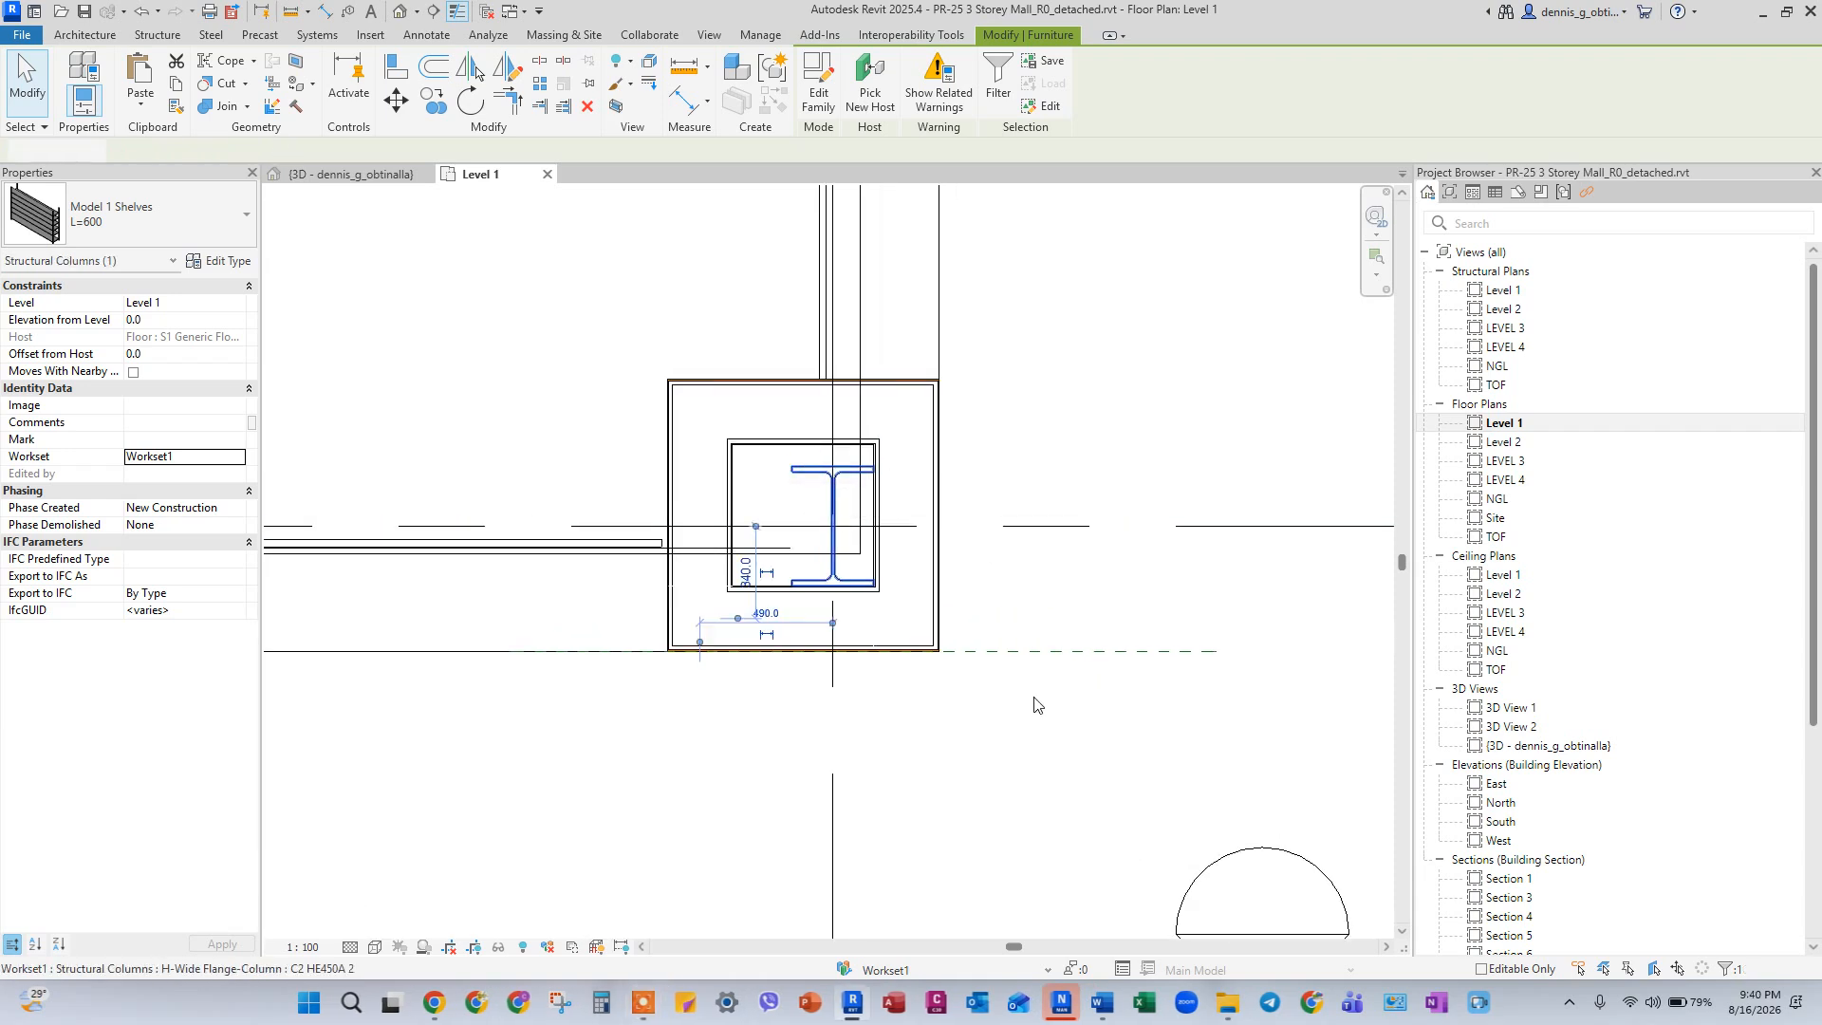
{"action": "left_click", "coordinate": [173, 85]}
{"action": "left_click", "coordinate": [141, 100]}
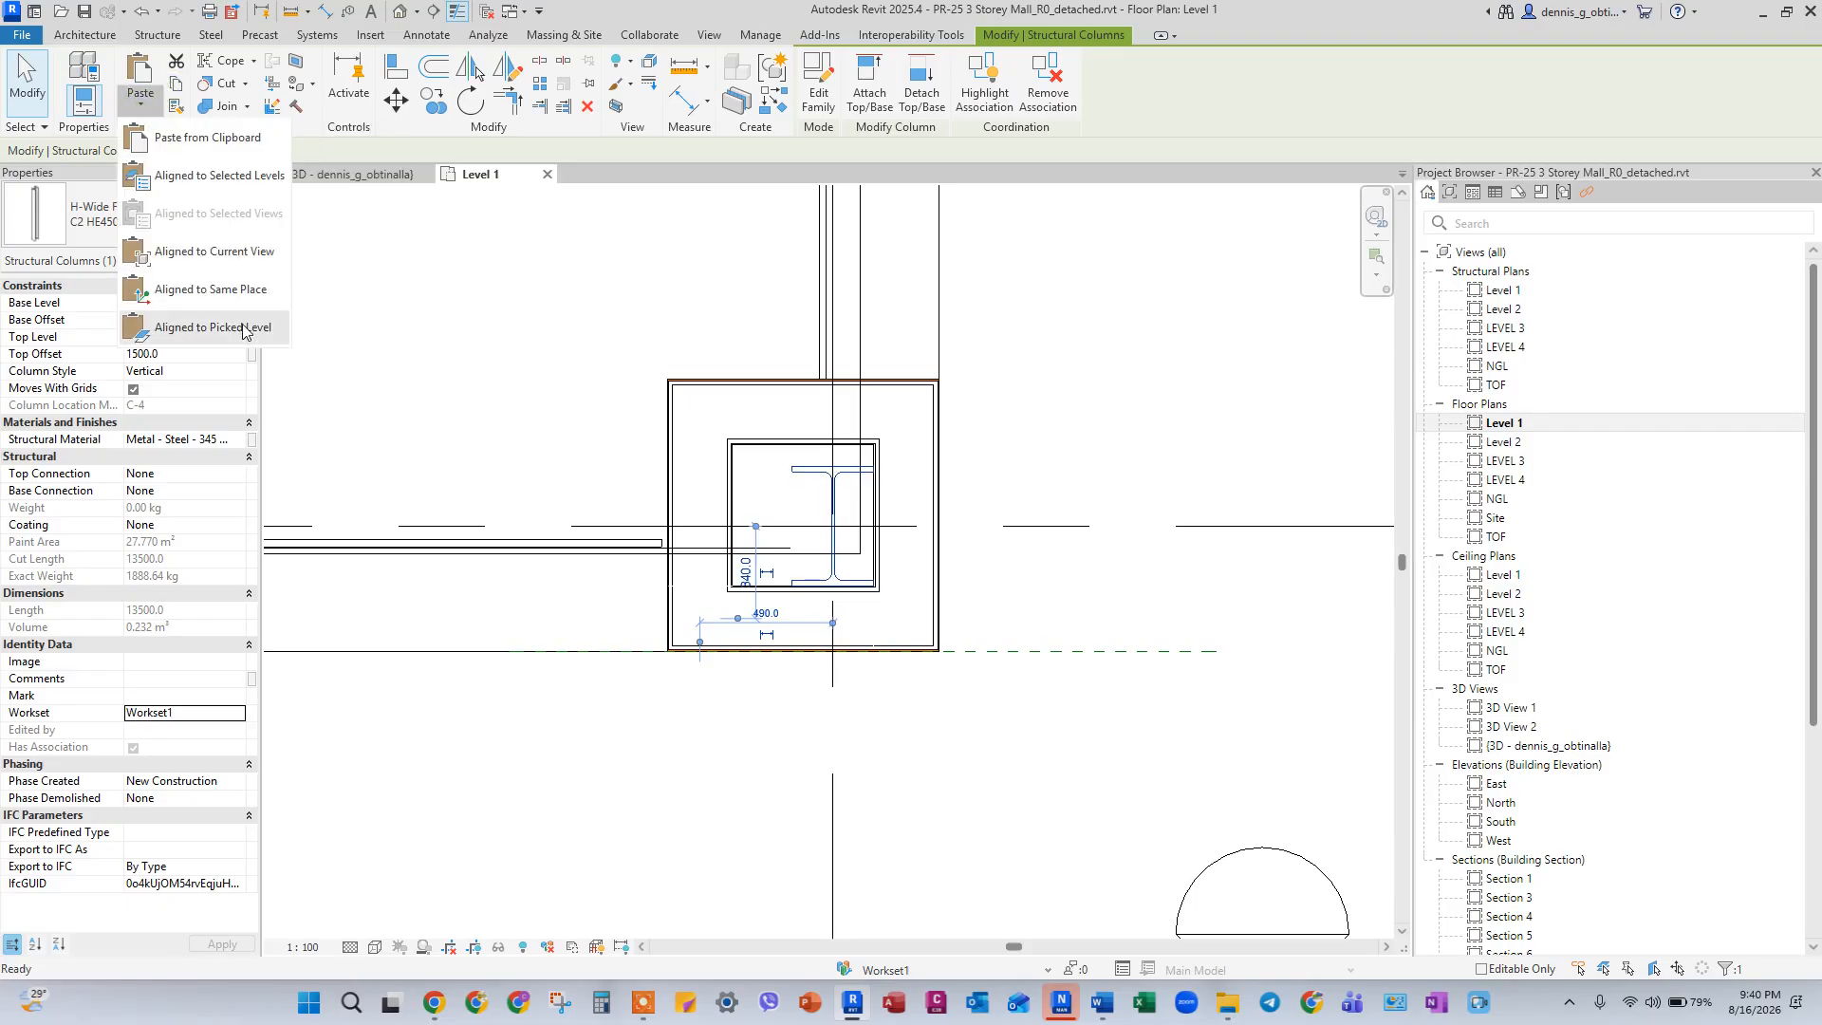
{"action": "left_click", "coordinate": [236, 301]}
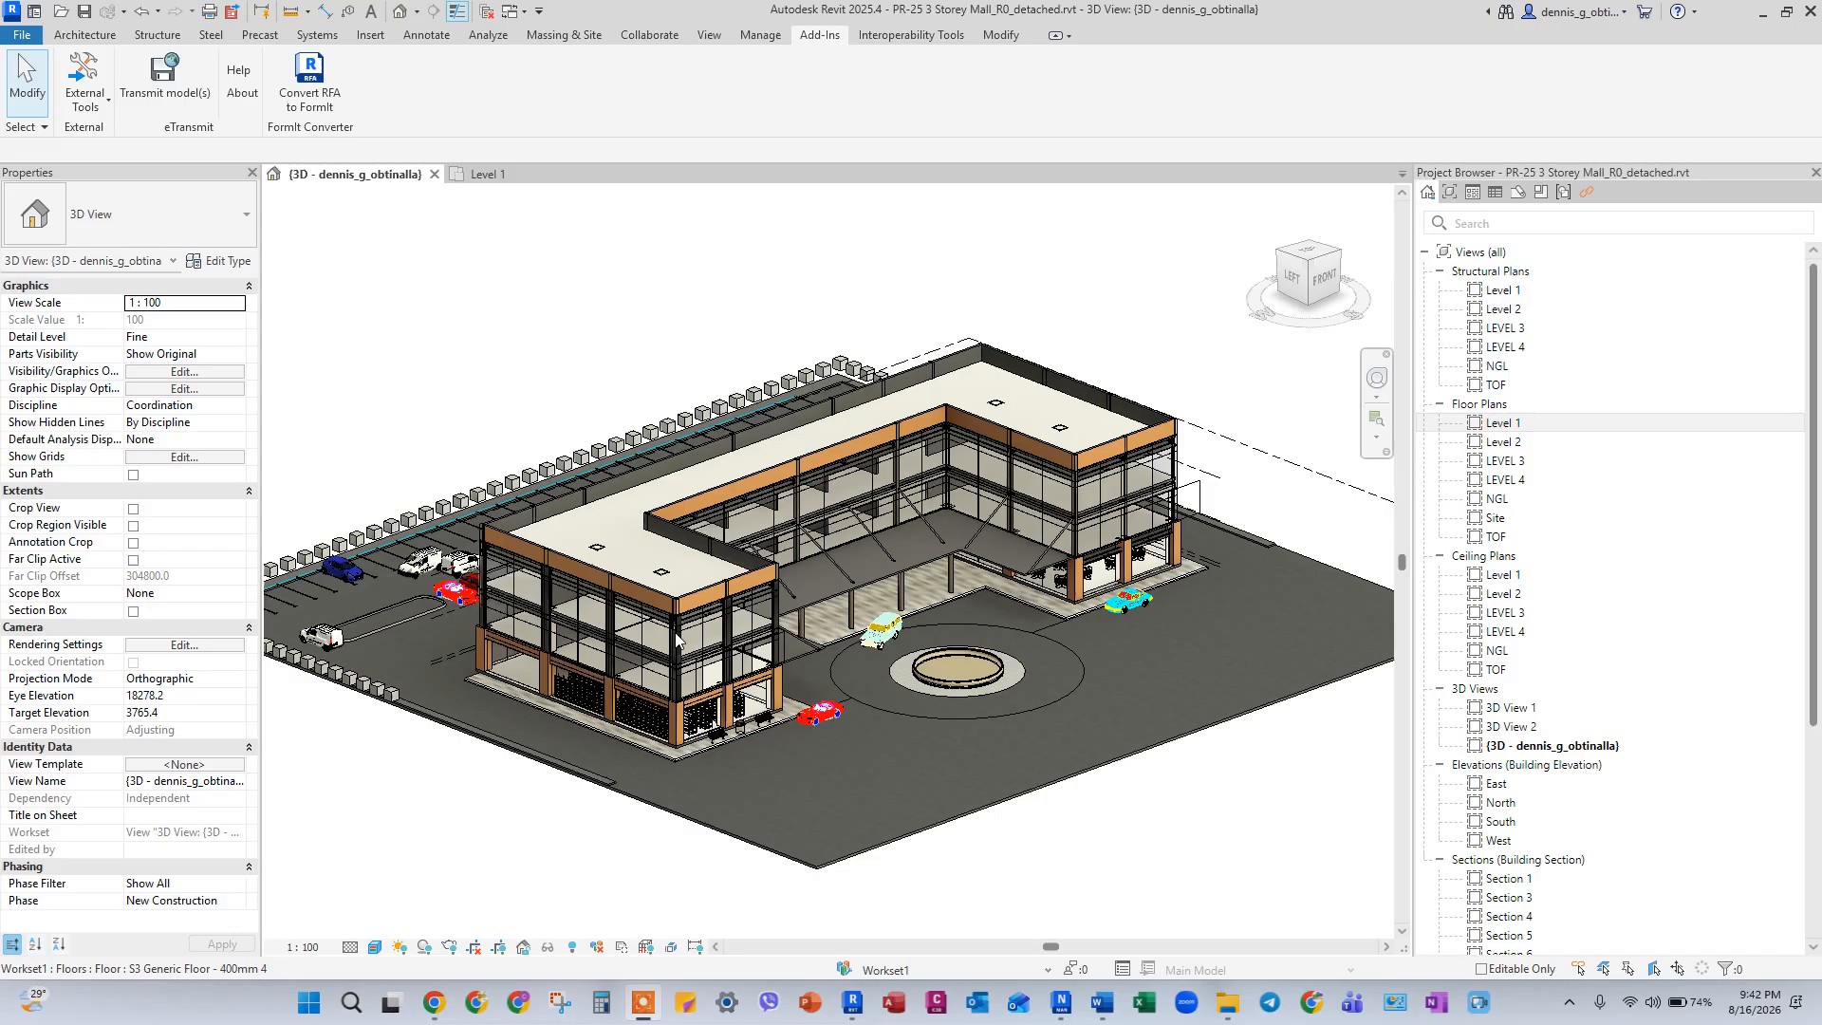
Export the 3D view with the Navisworks 2025 exporter, overwriting PR-25 3 Storey Mall_R0_detached.nwc.
{"action": "left_click", "coordinate": [88, 95]}
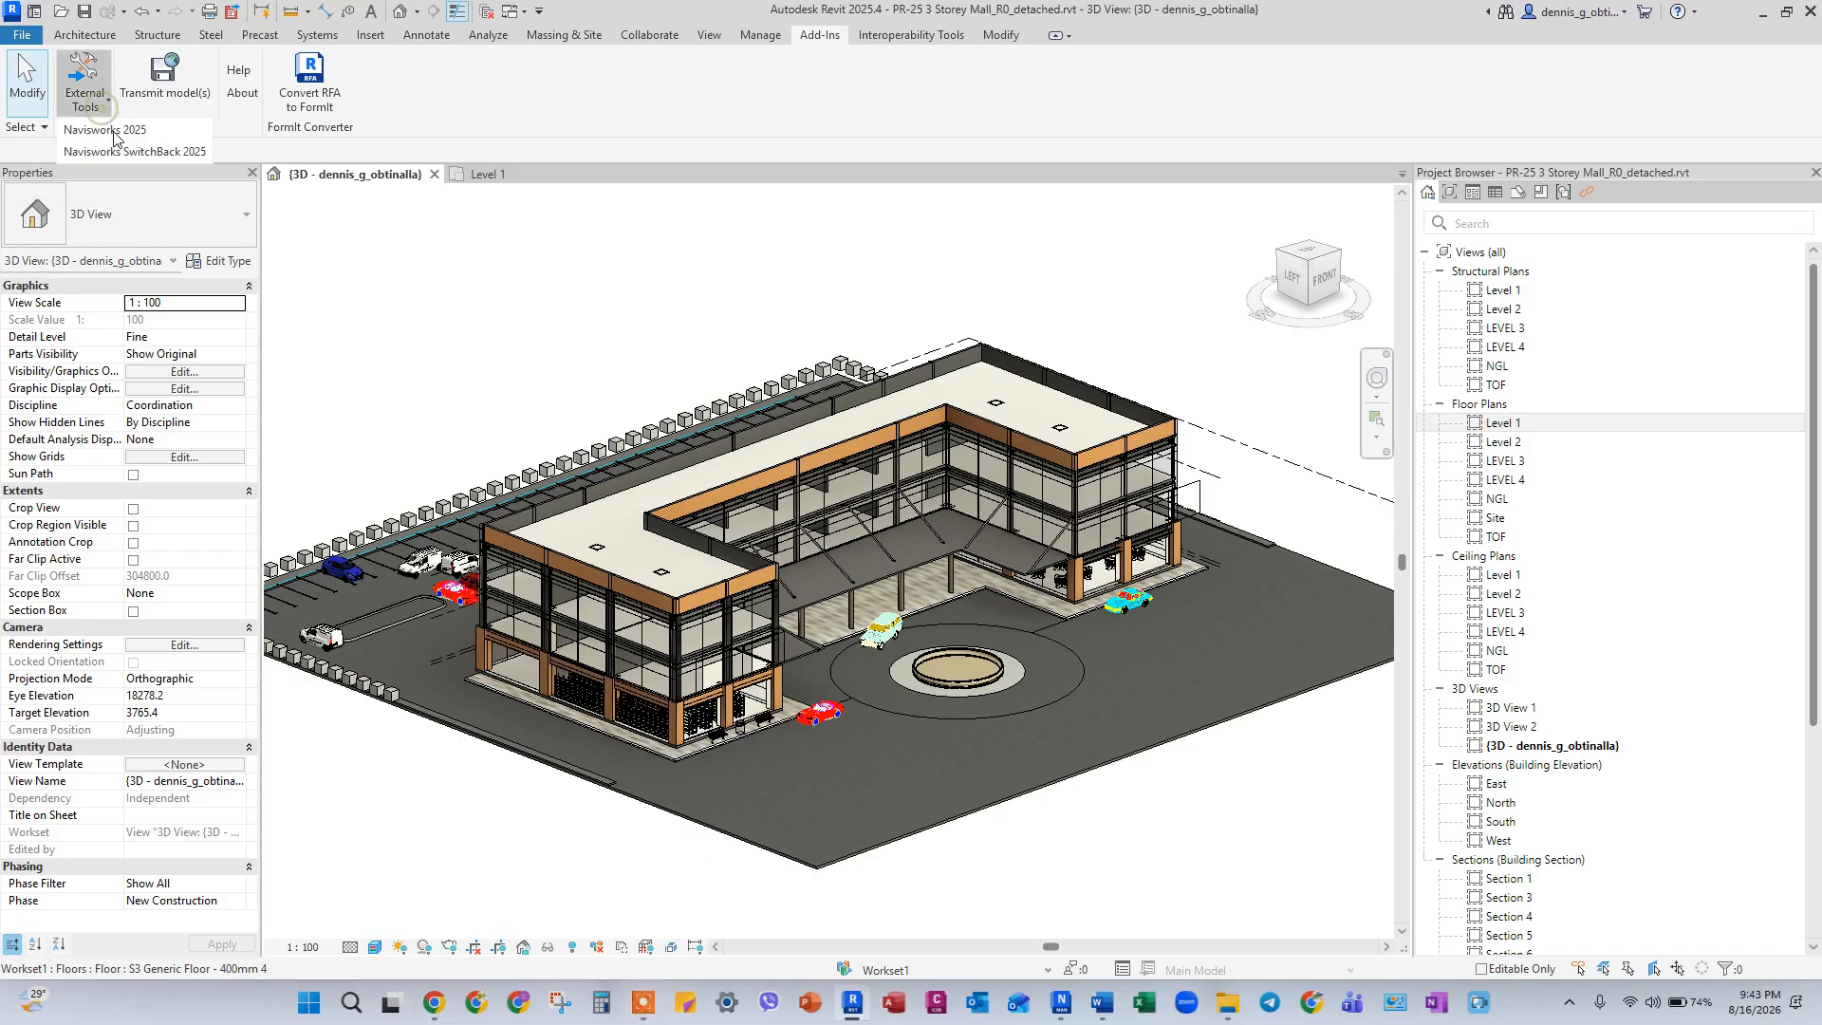
{"action": "left_click", "coordinate": [126, 132]}
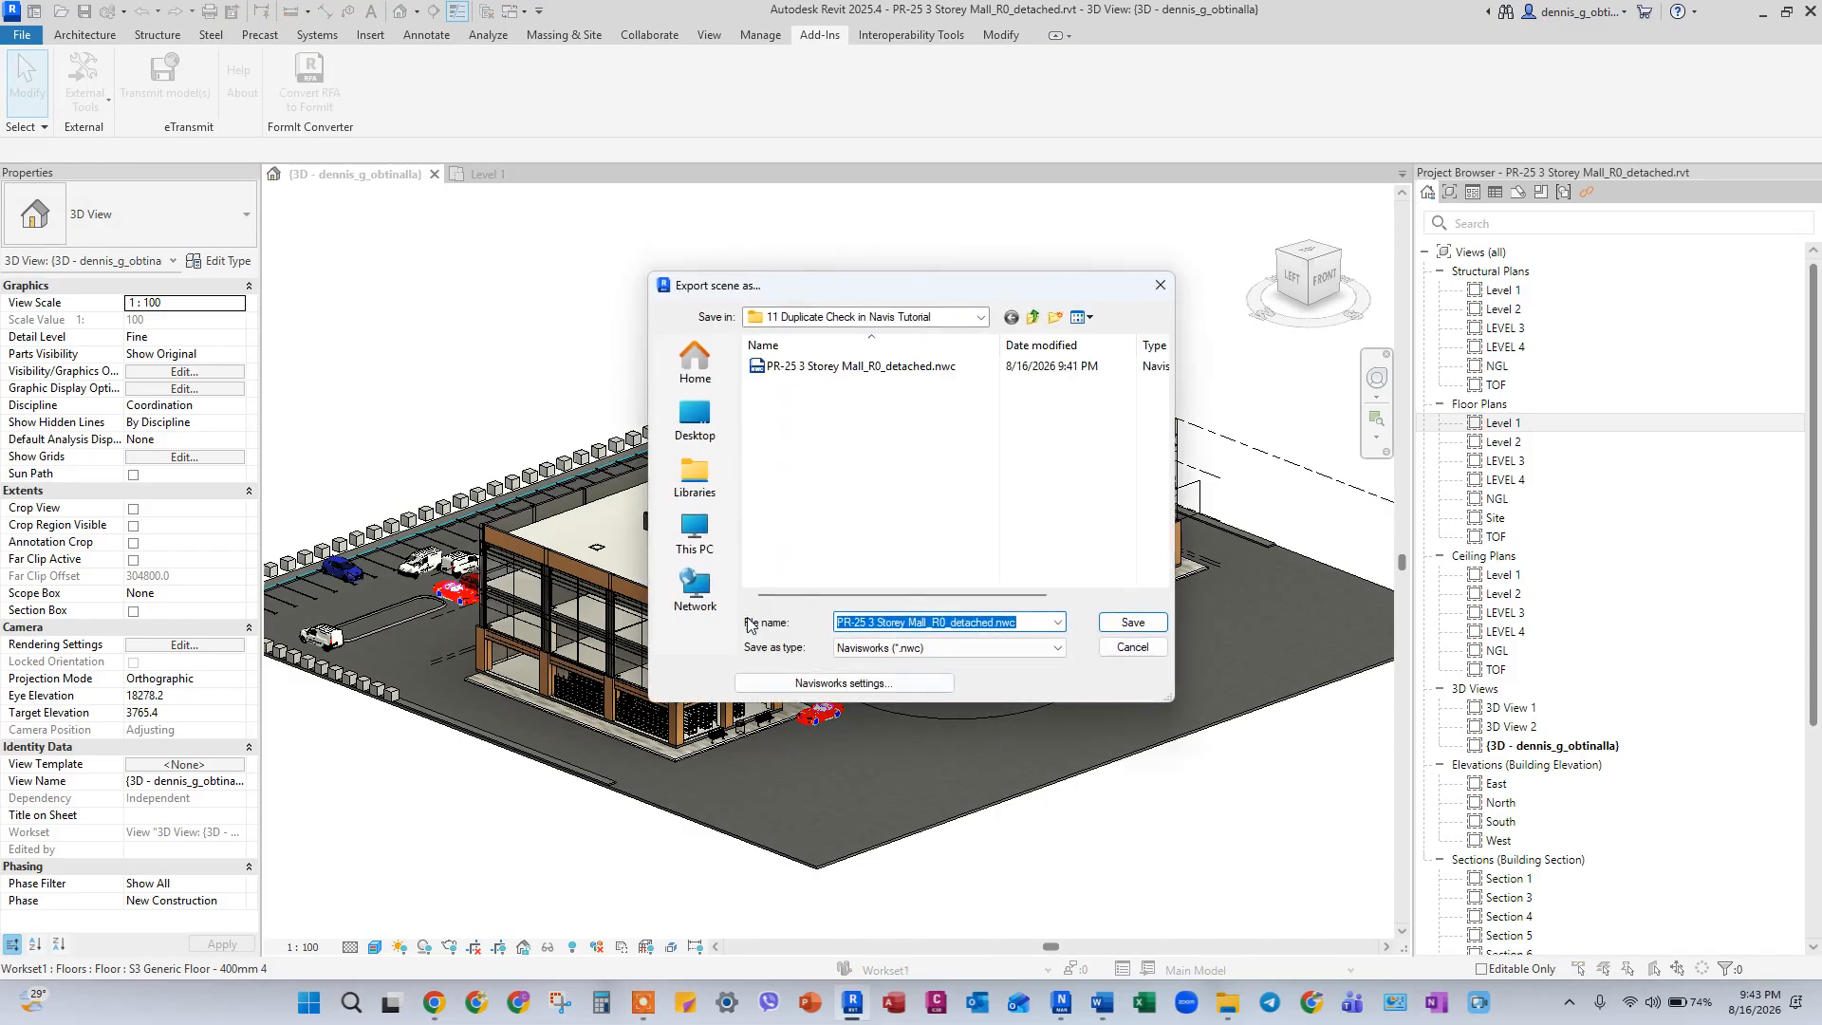
{"action": "left_click", "coordinate": [1142, 629]}
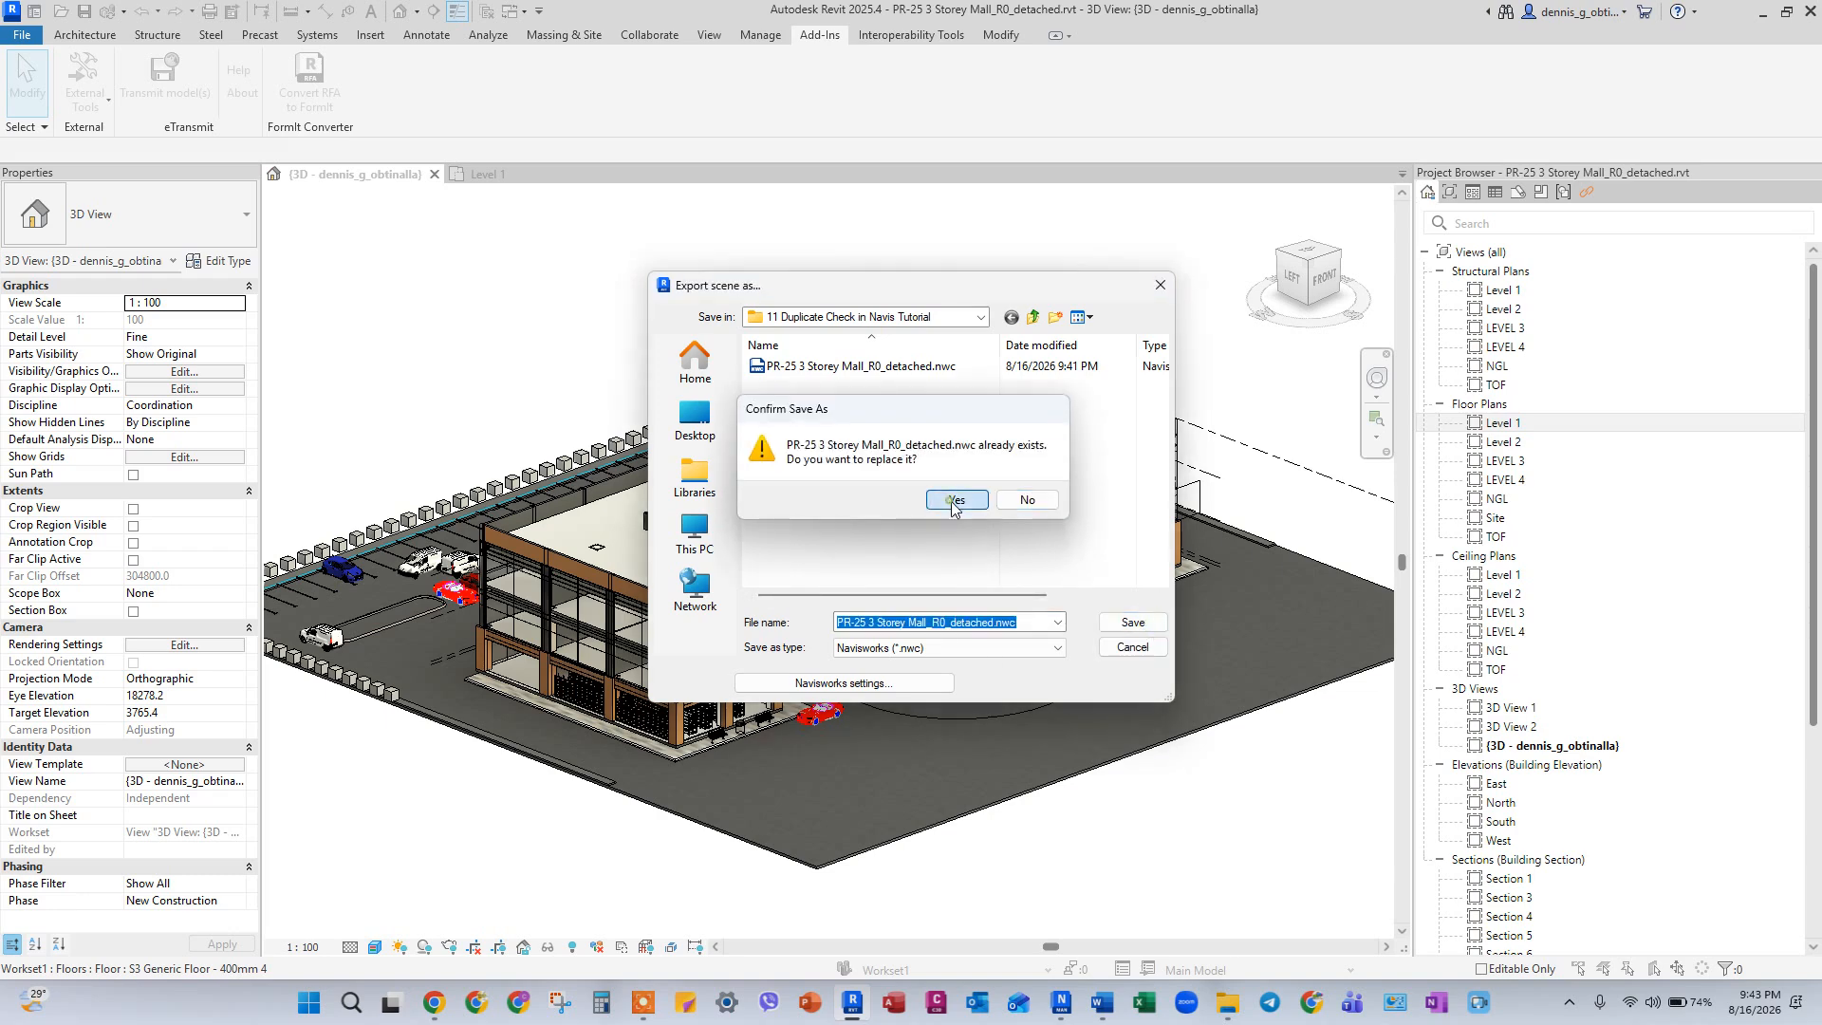
{"action": "left_click", "coordinate": [952, 501]}
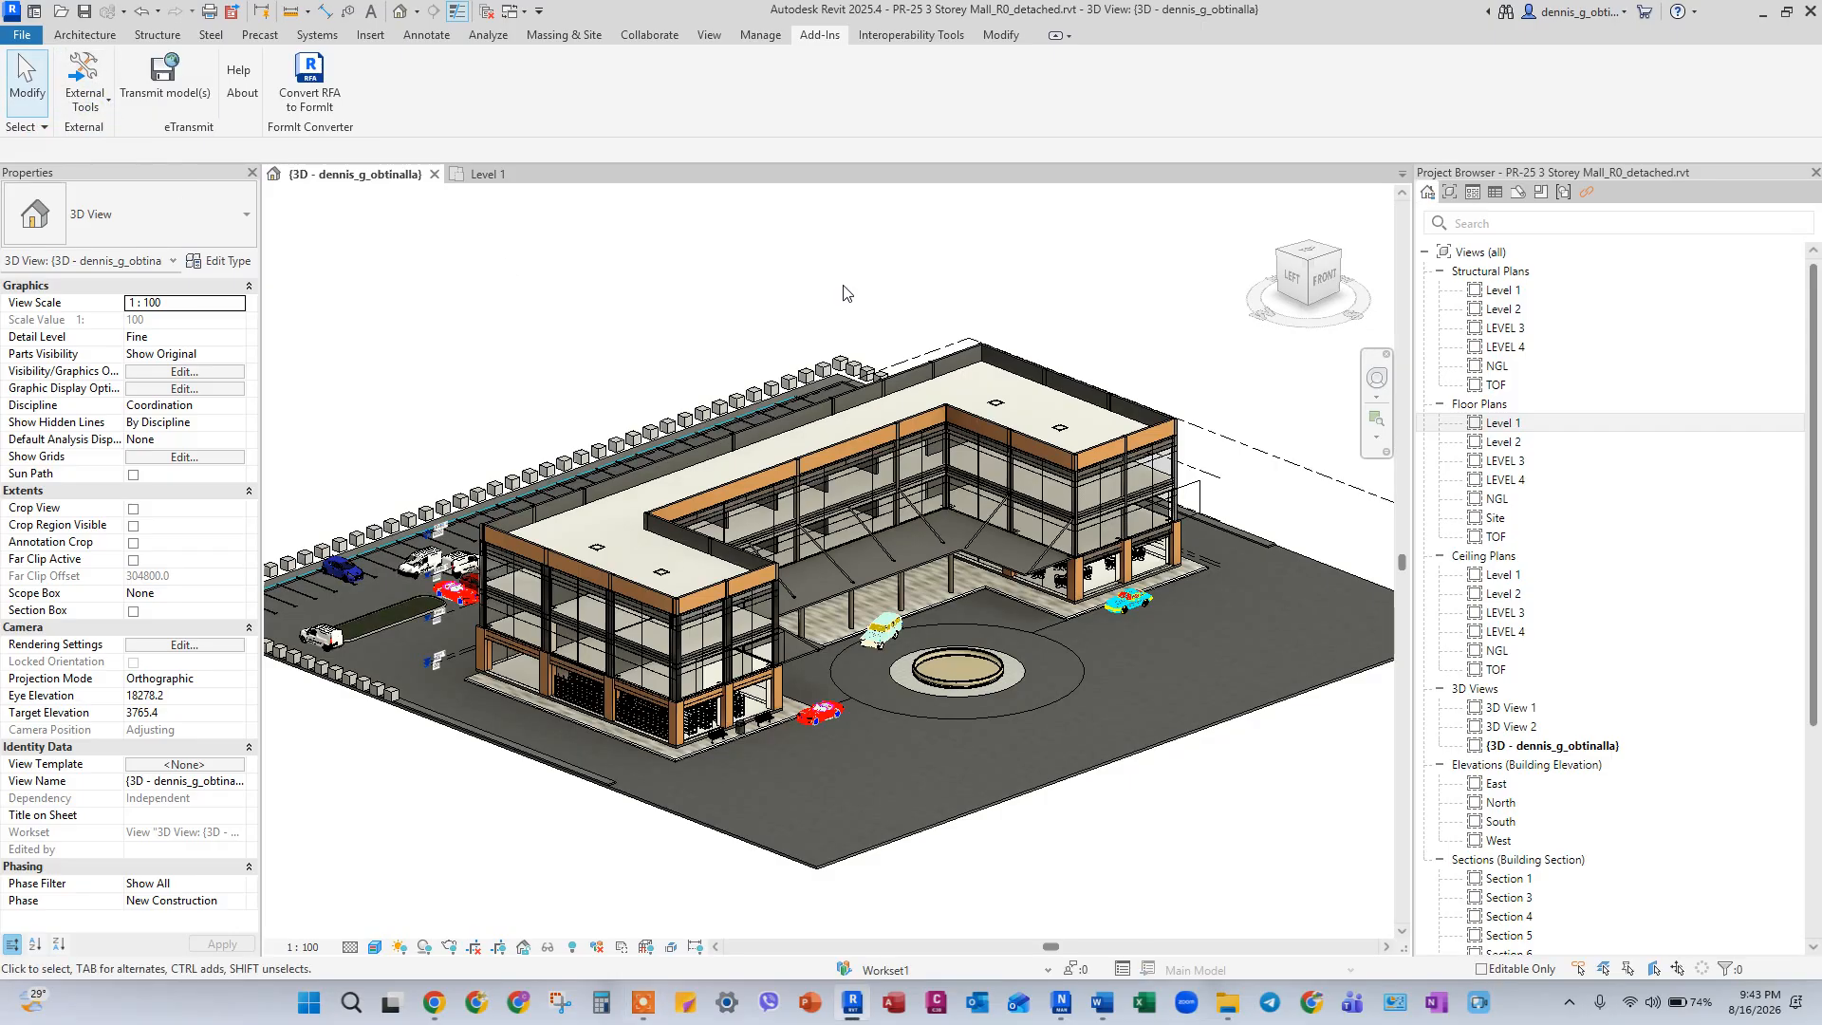
Switch to Navisworks Manage and append PR-25 3 Storey Mall_R0_detached.nwc to the empty scene.
{"action": "key", "text": "alt+Tab"}
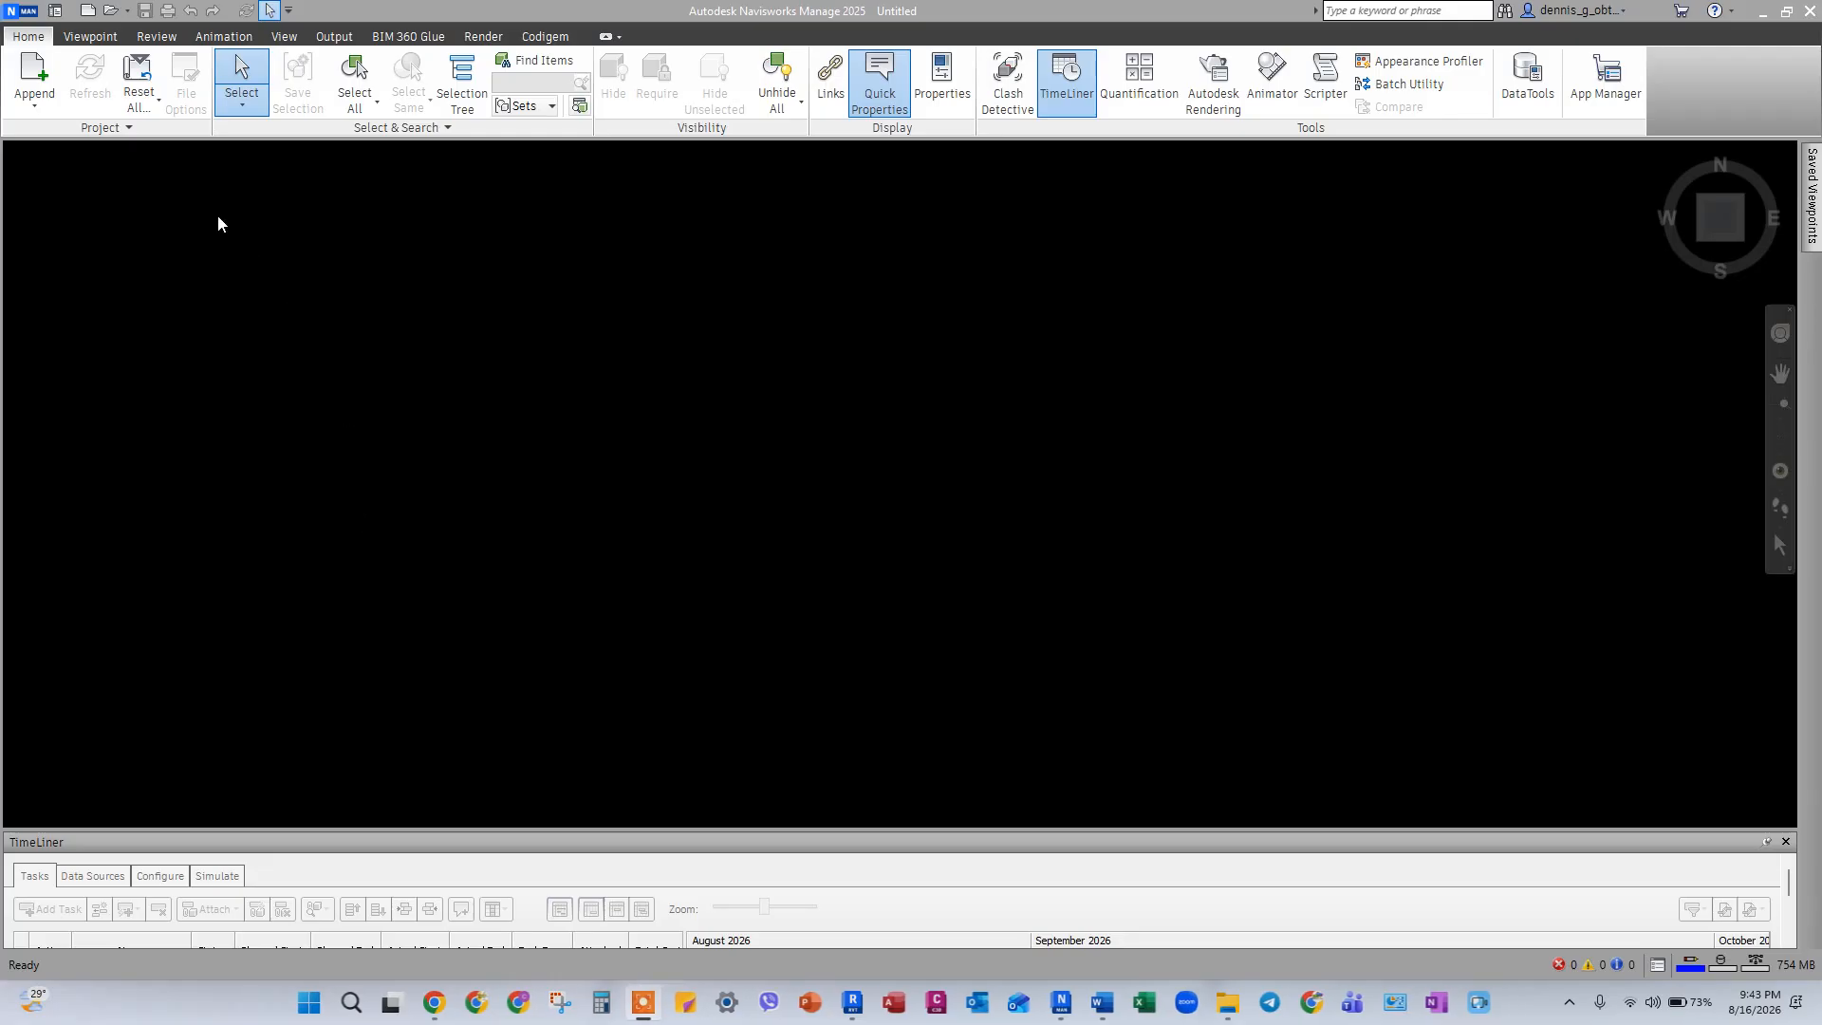
{"action": "left_click", "coordinate": [34, 74]}
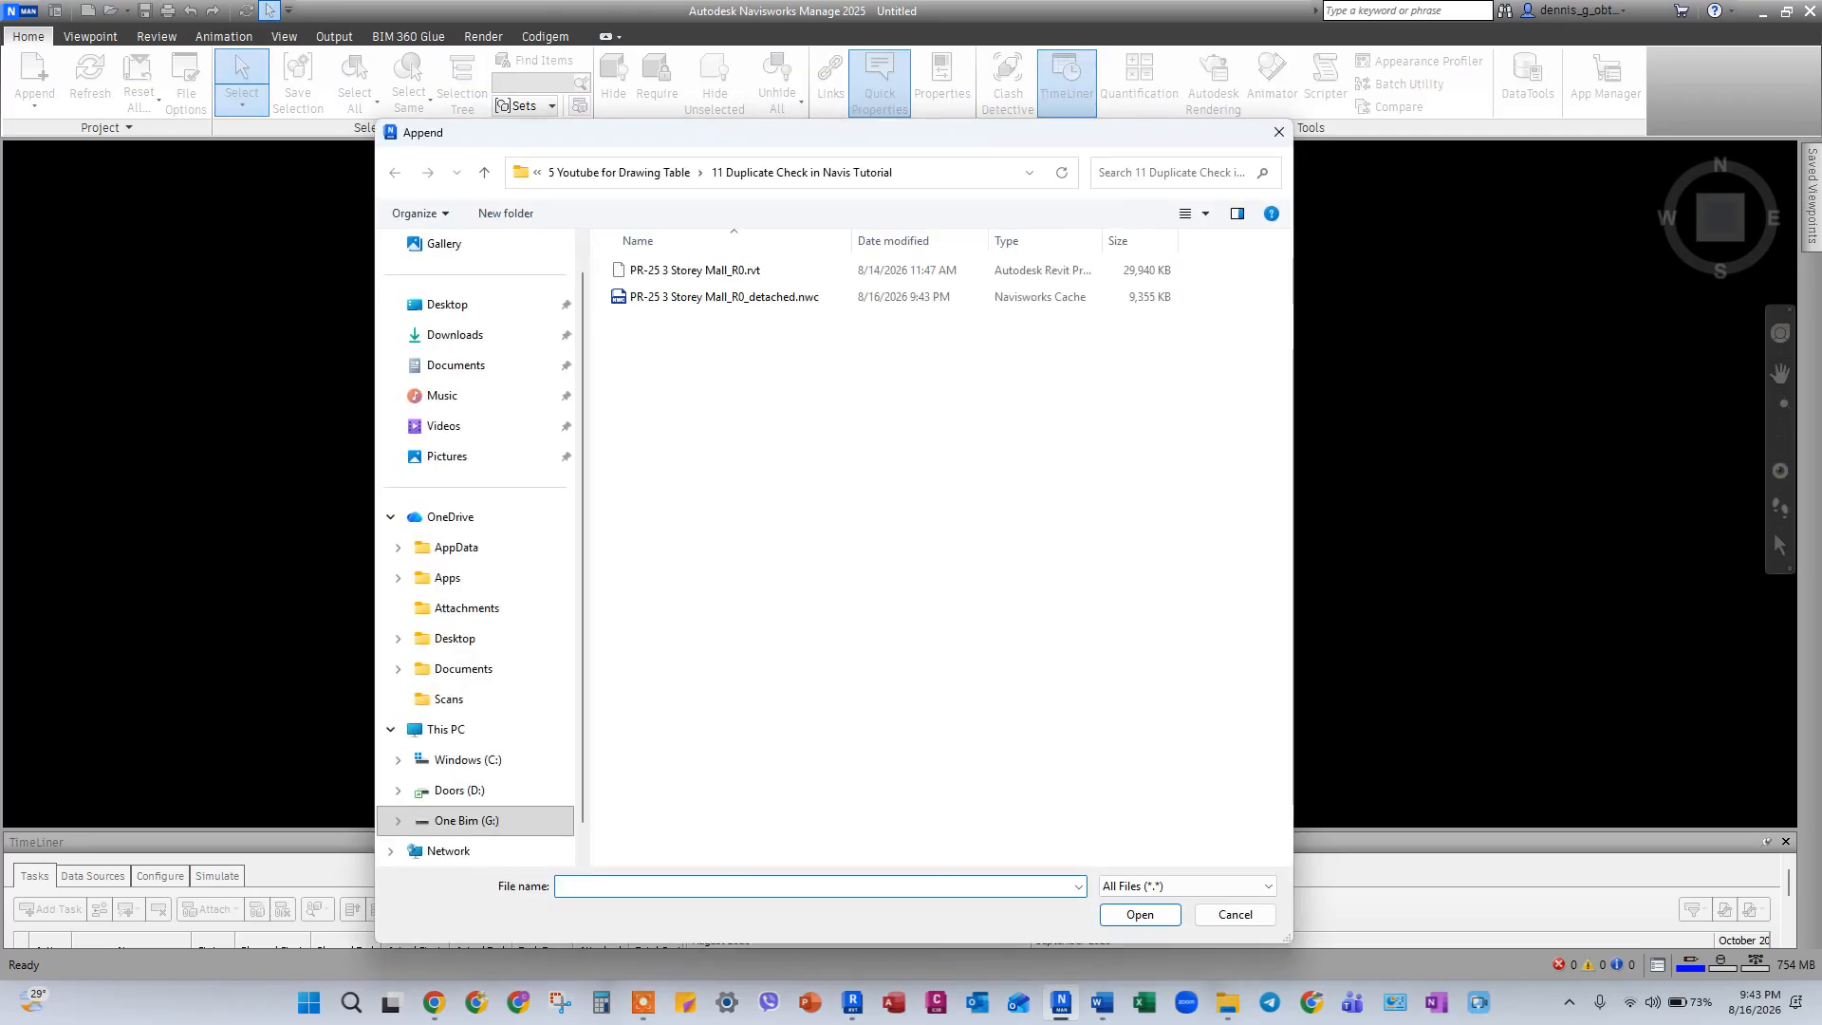
{"action": "left_click", "coordinate": [755, 298]}
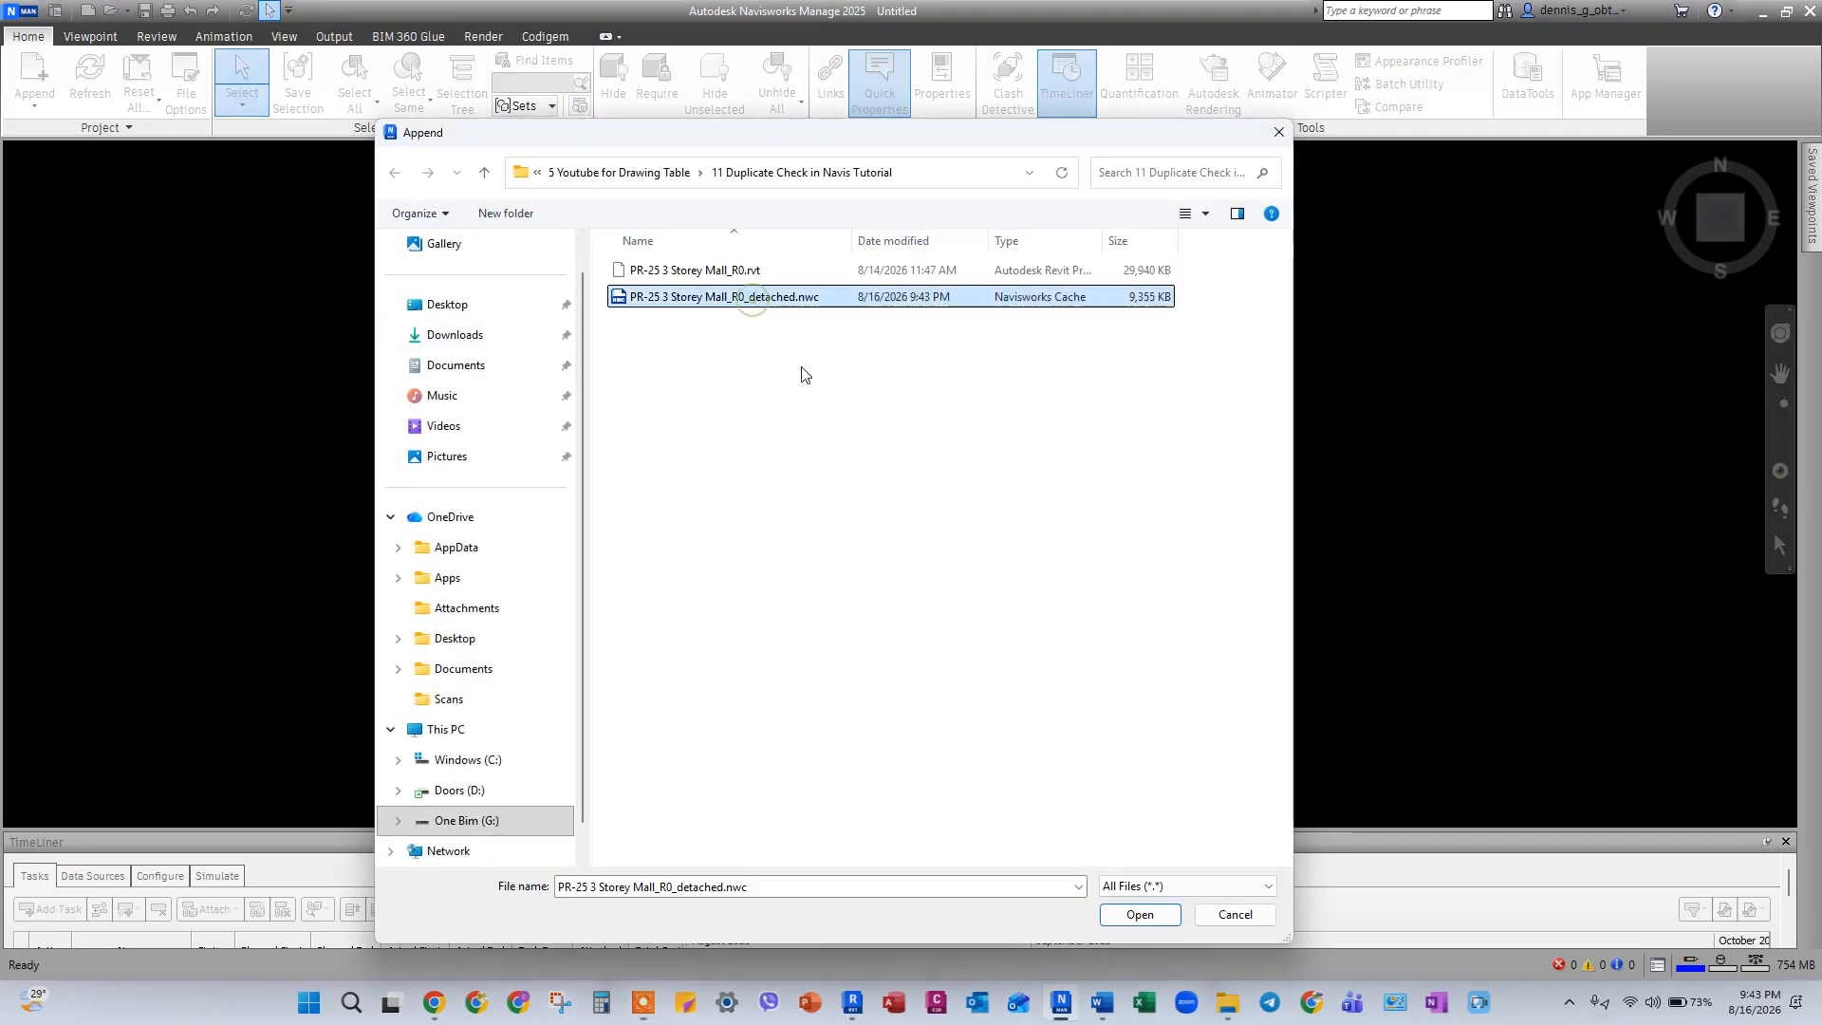
{"action": "left_click", "coordinate": [1142, 915]}
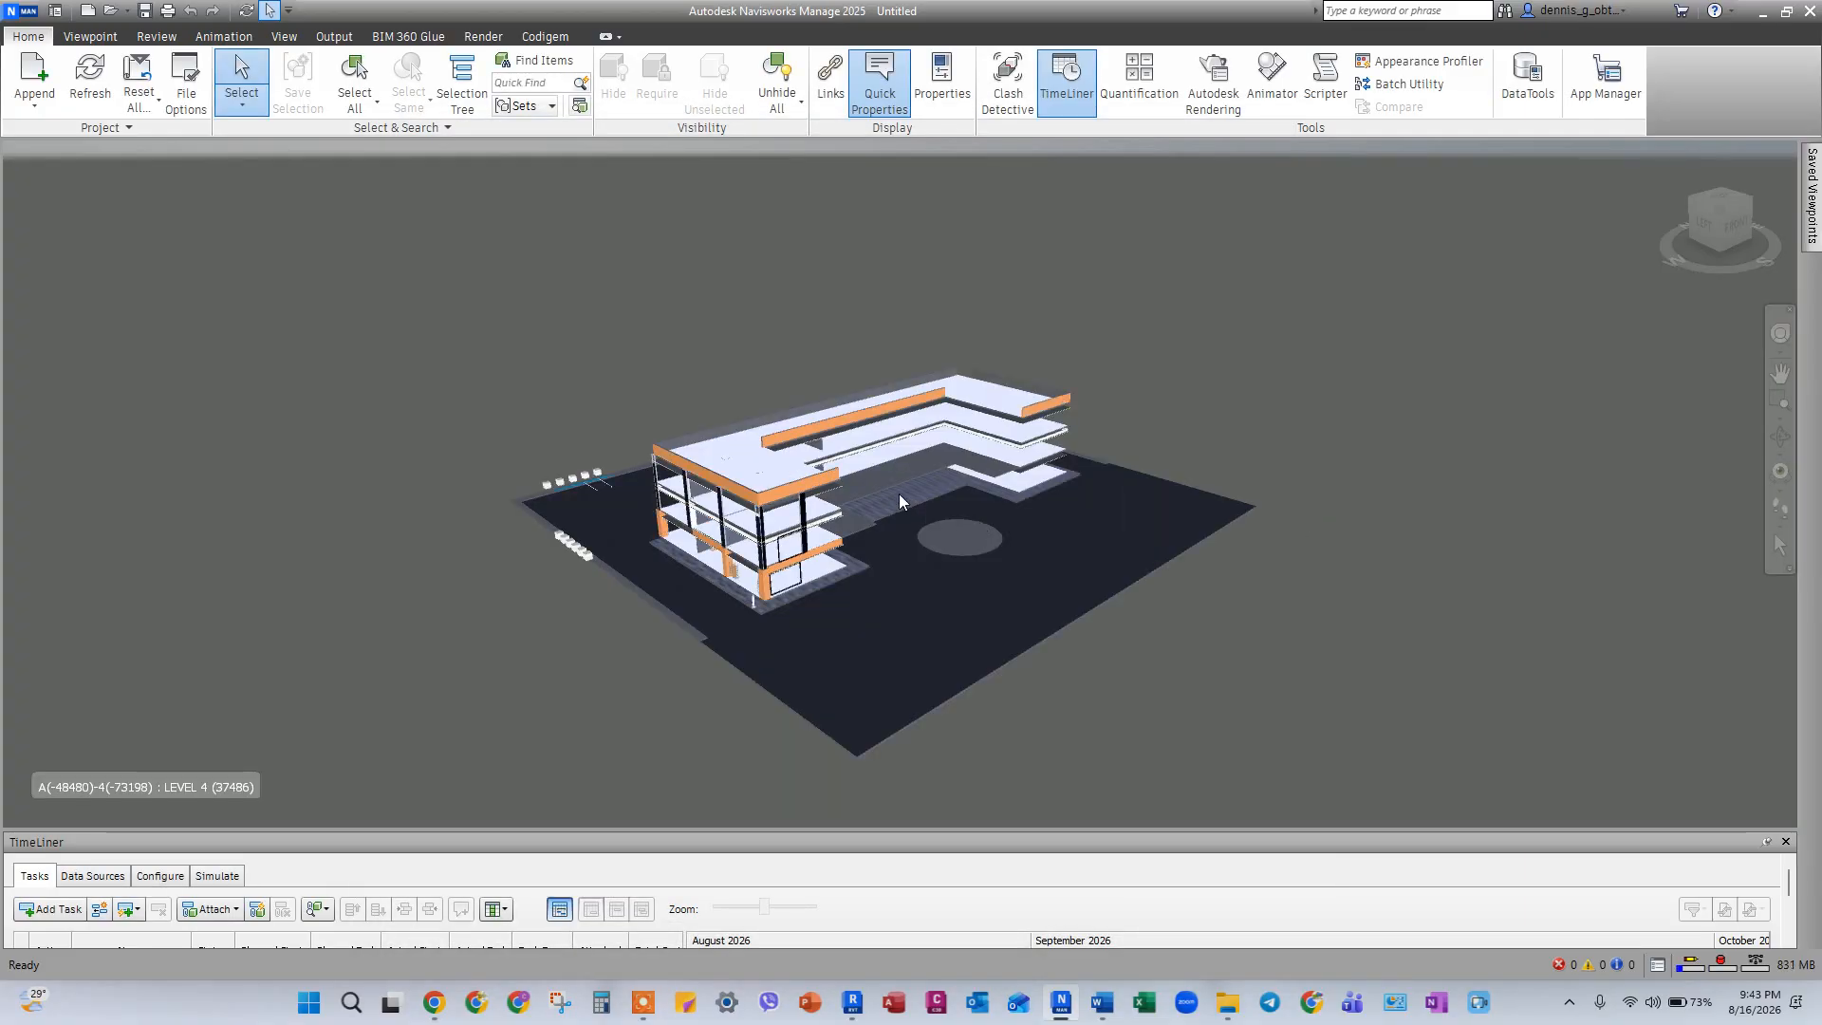
{"action": "scroll", "coordinate": [924, 567], "scroll_direction": "up", "scroll_amount": 5}
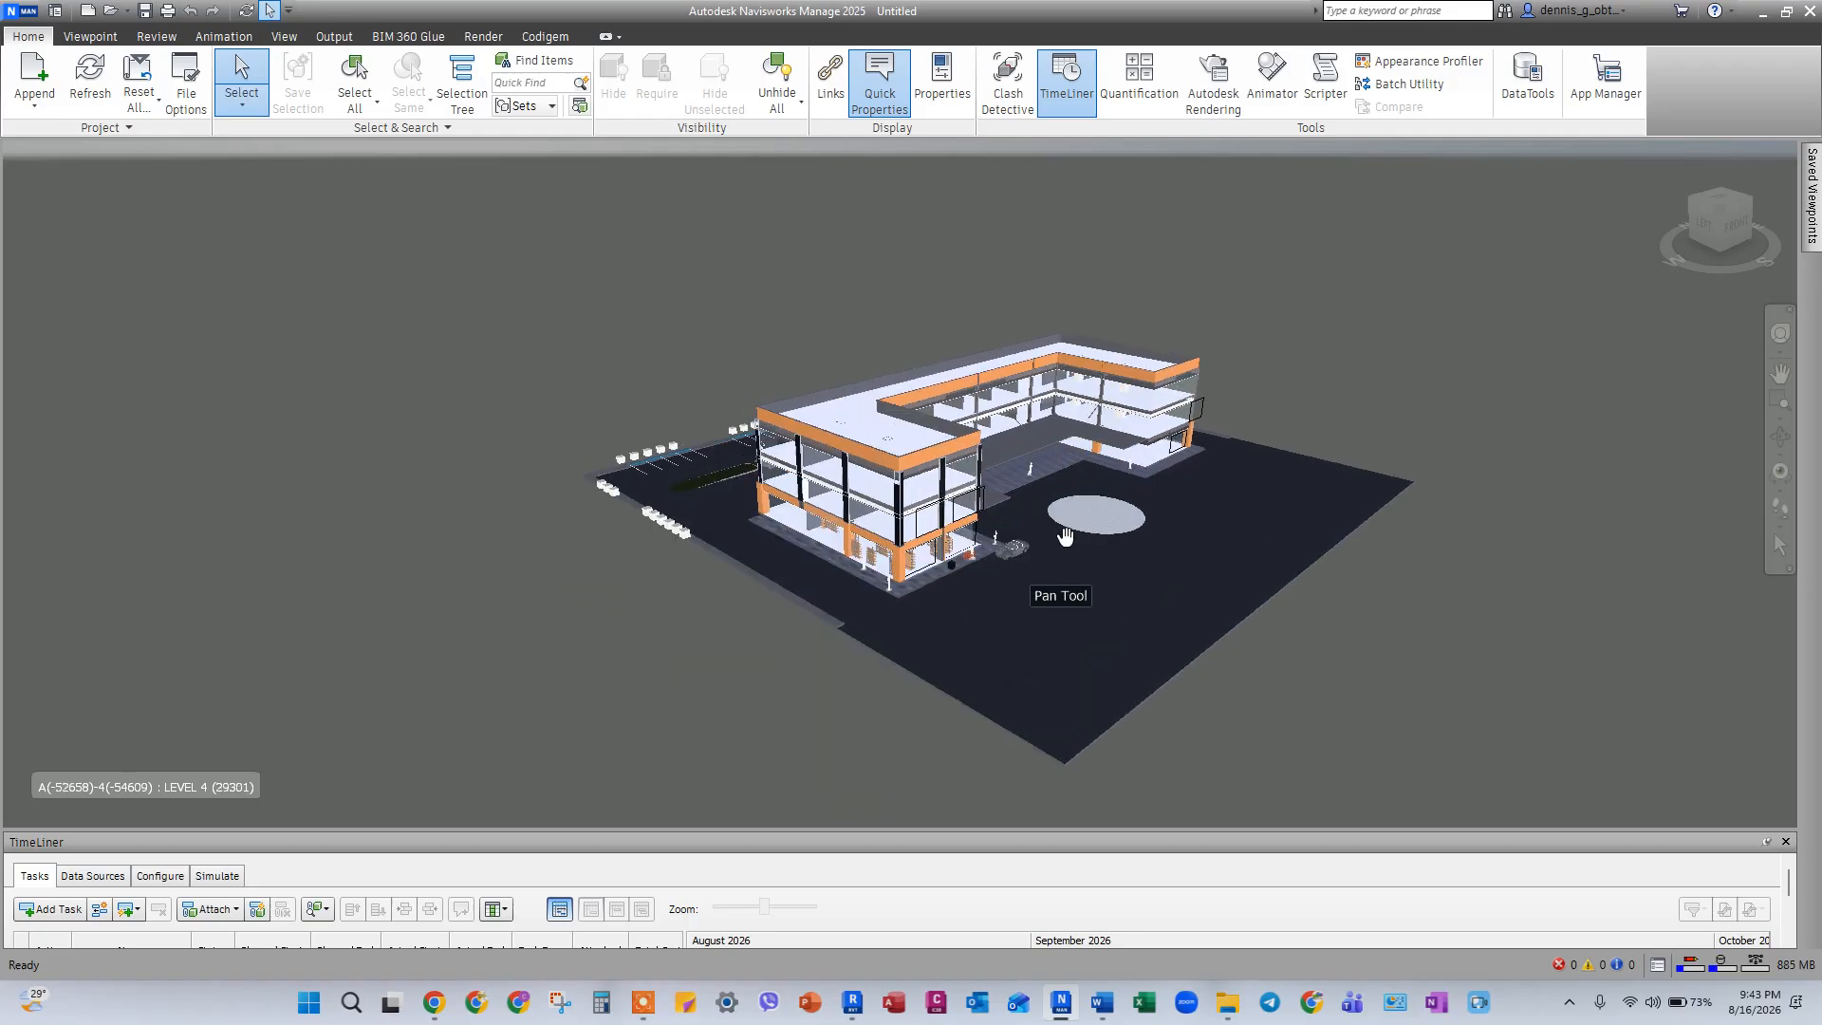
Open Clash Detective and add a clash test named "Duplicate check".
{"action": "left_click", "coordinate": [1008, 81]}
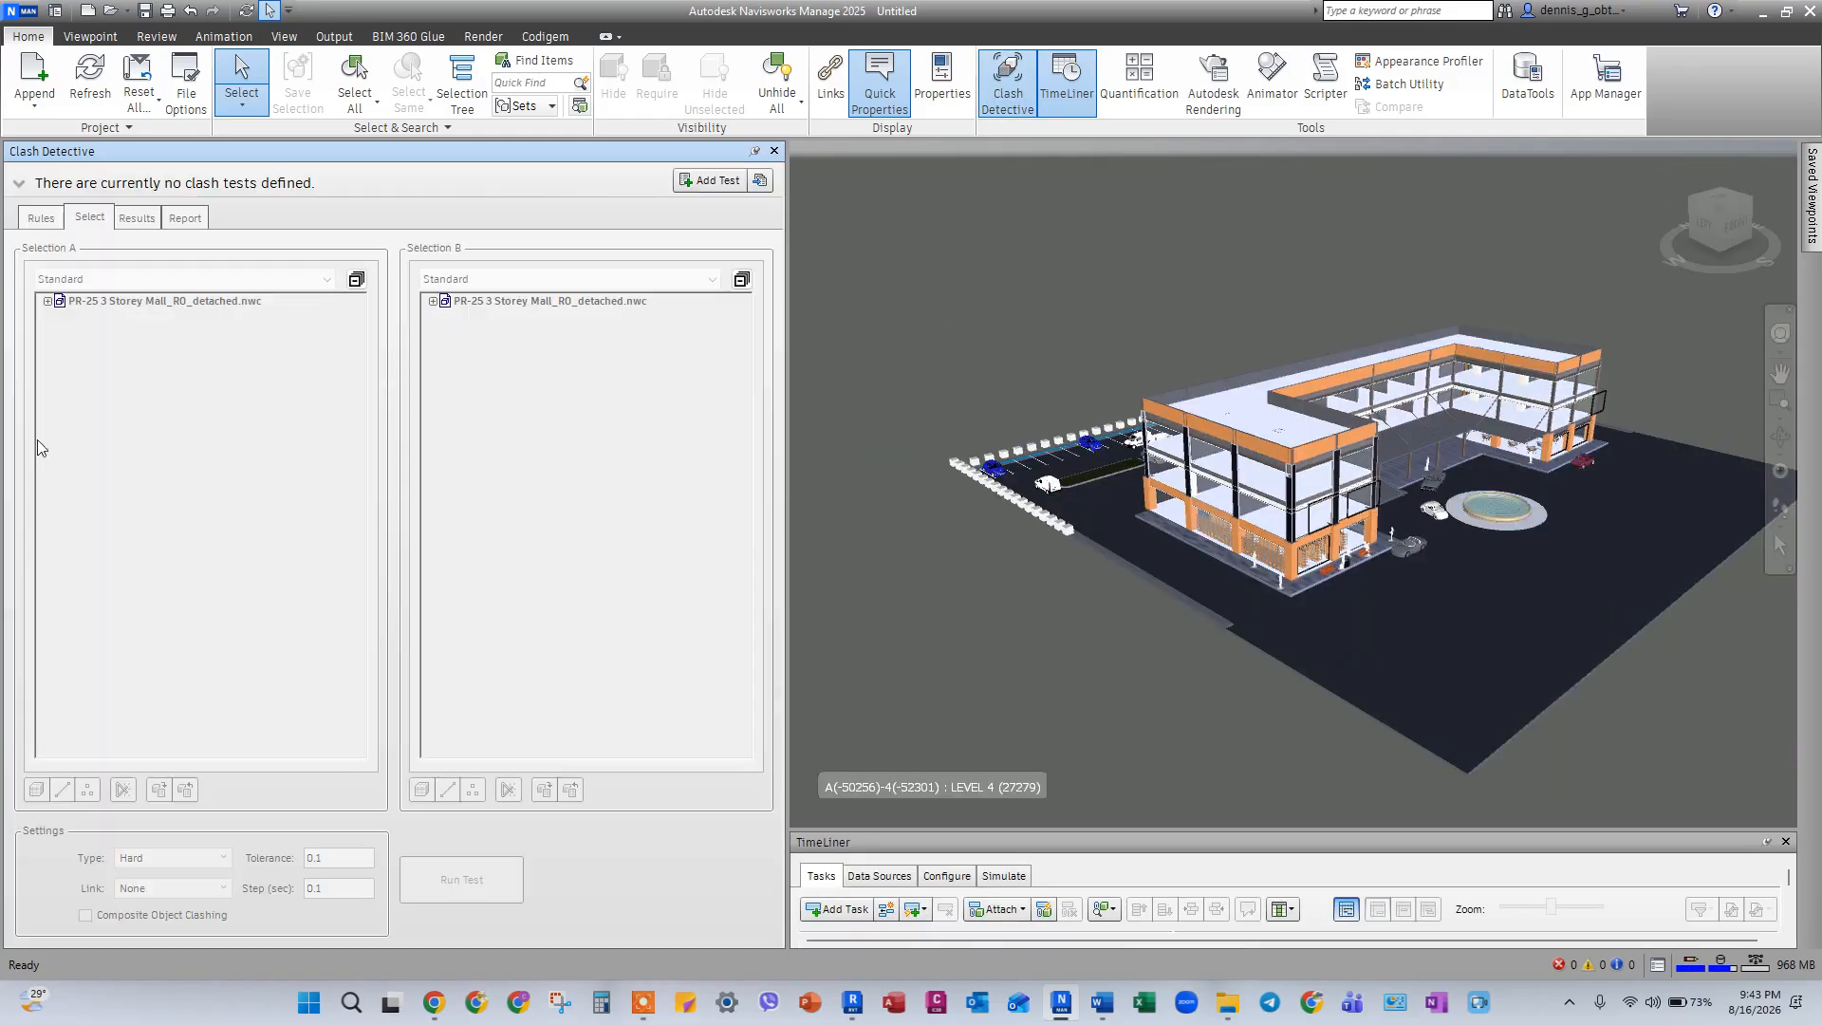
{"action": "left_click", "coordinate": [712, 181]}
{"action": "type", "text": "Duplicate"}
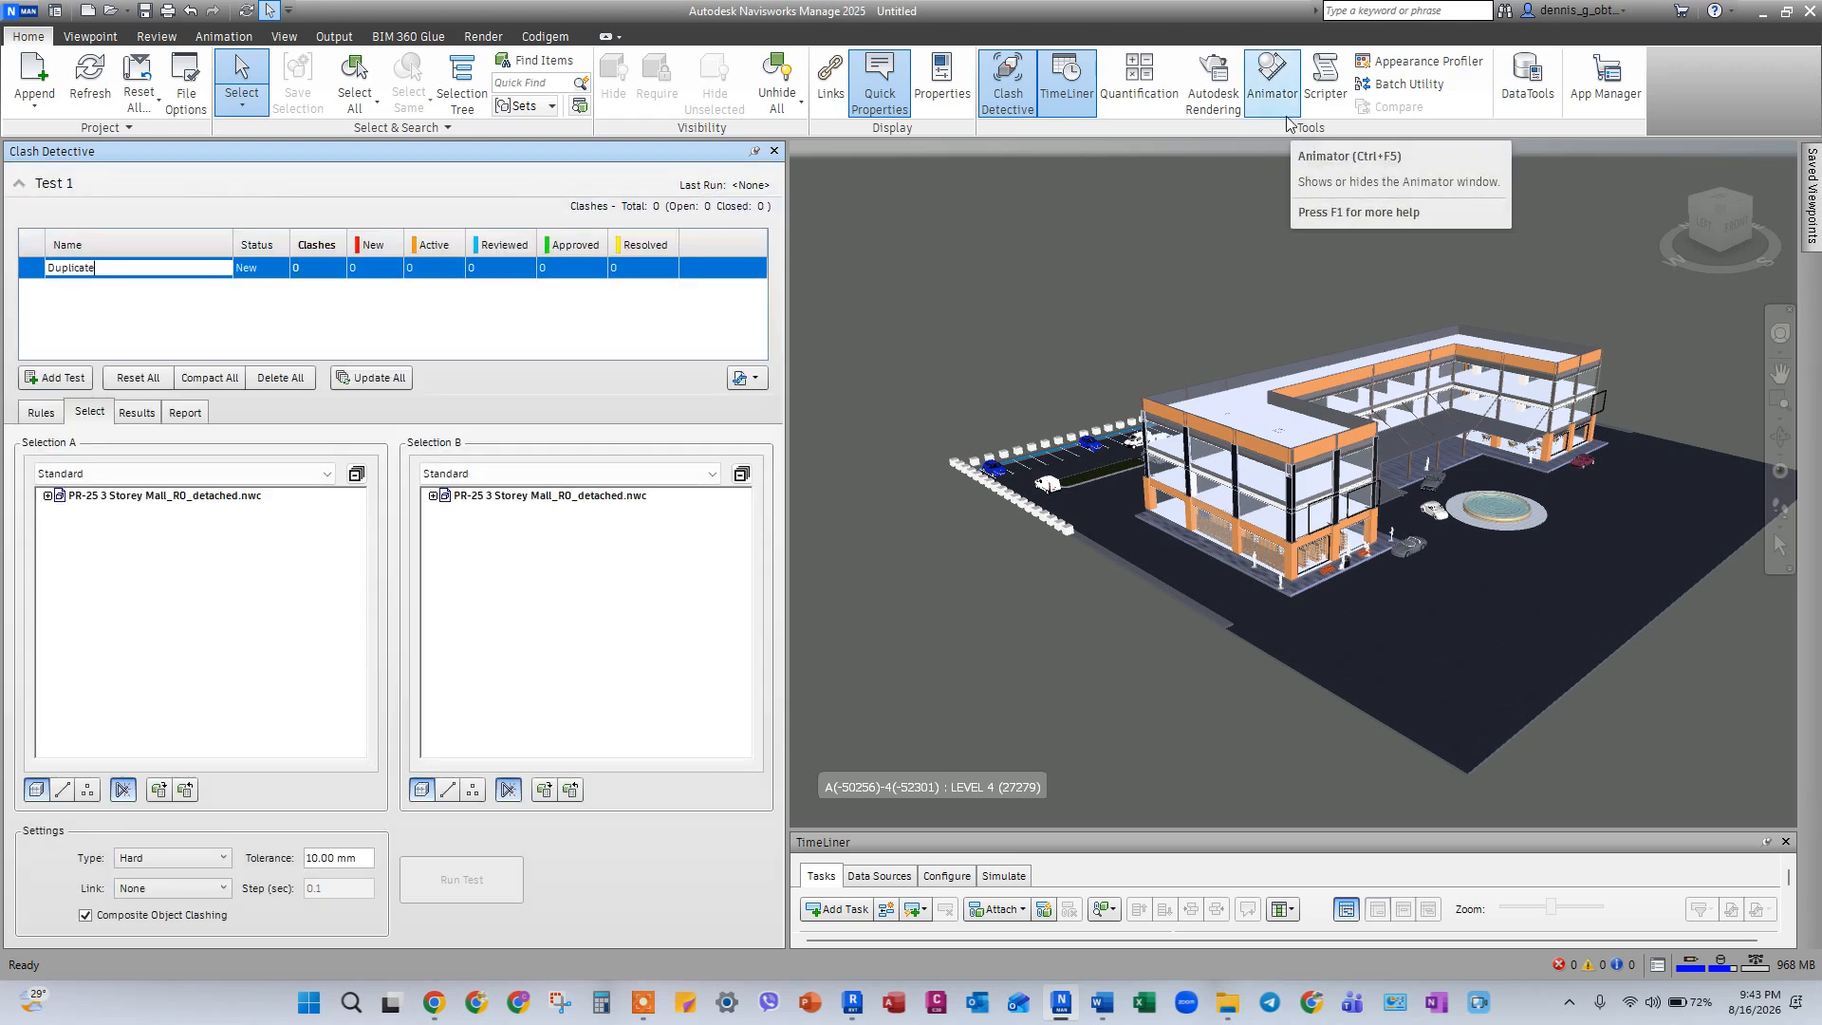
{"action": "type", "text": " check"}
{"action": "key", "text": "Return"}
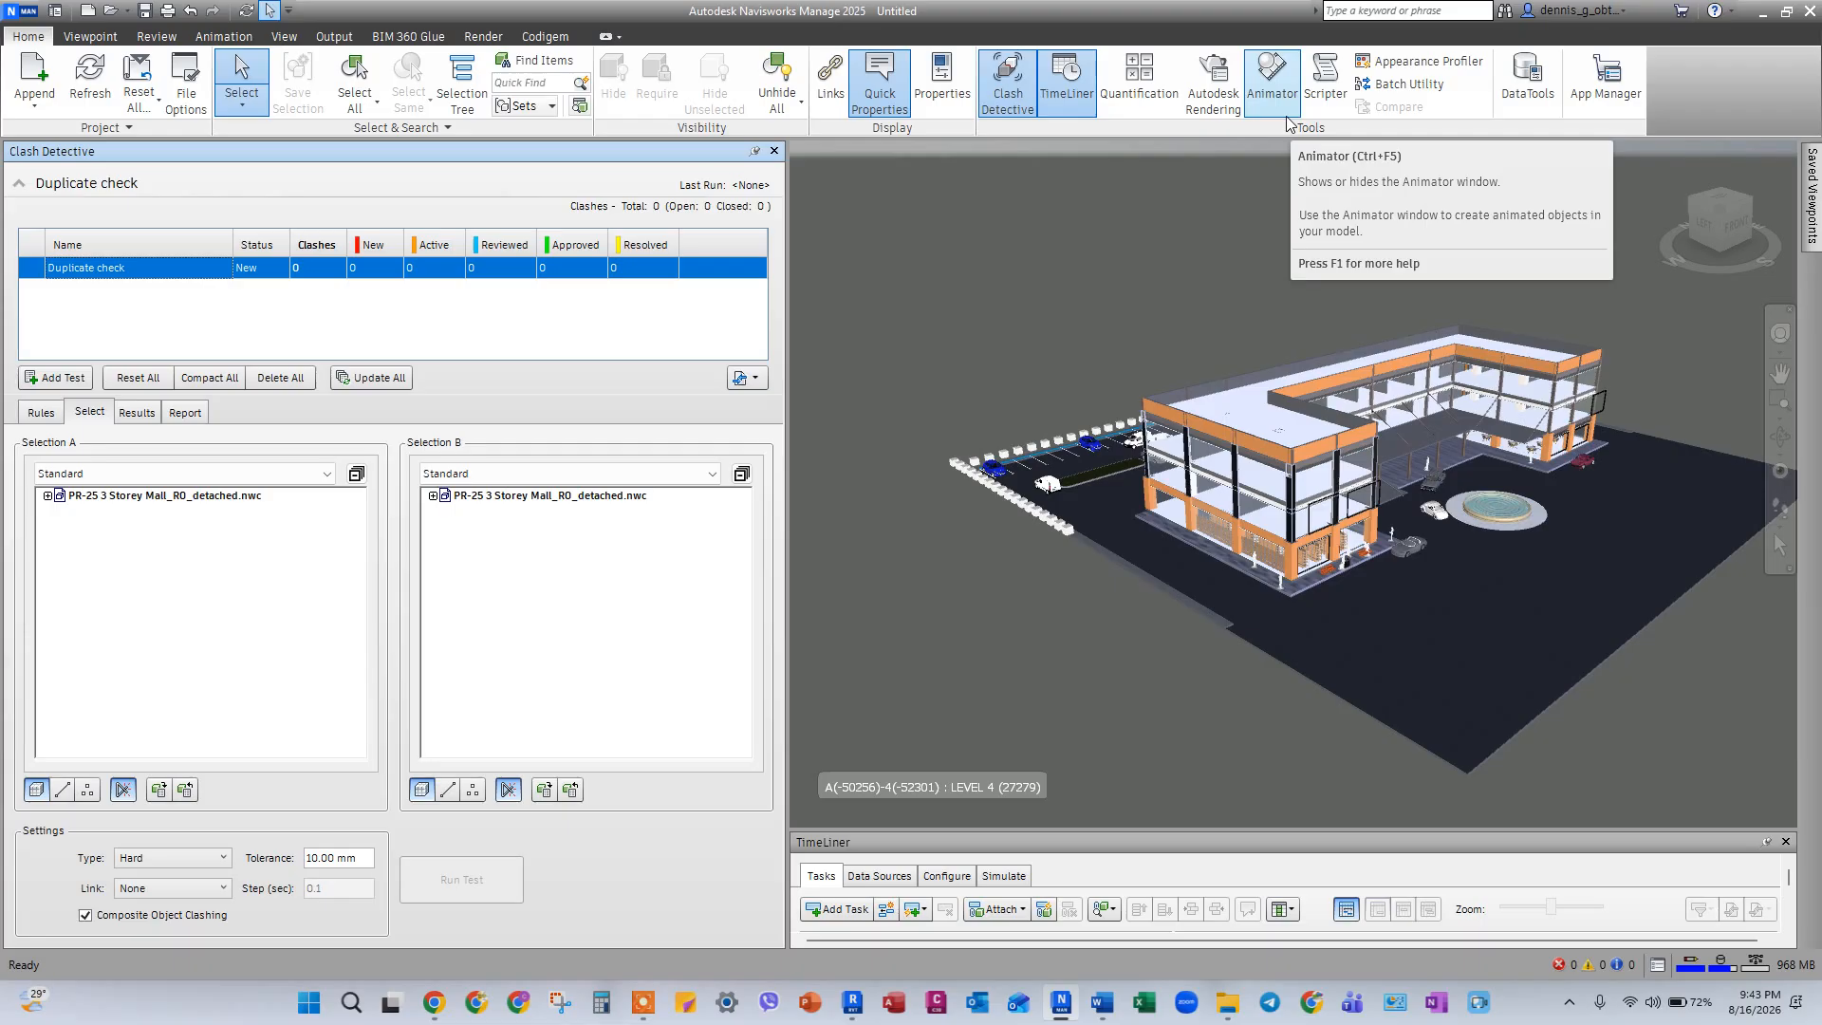
Choose the mall model for both Selection A and Selection B, set the clash type to Duplicates, and review the ignore rules.
{"action": "left_click", "coordinate": [178, 500]}
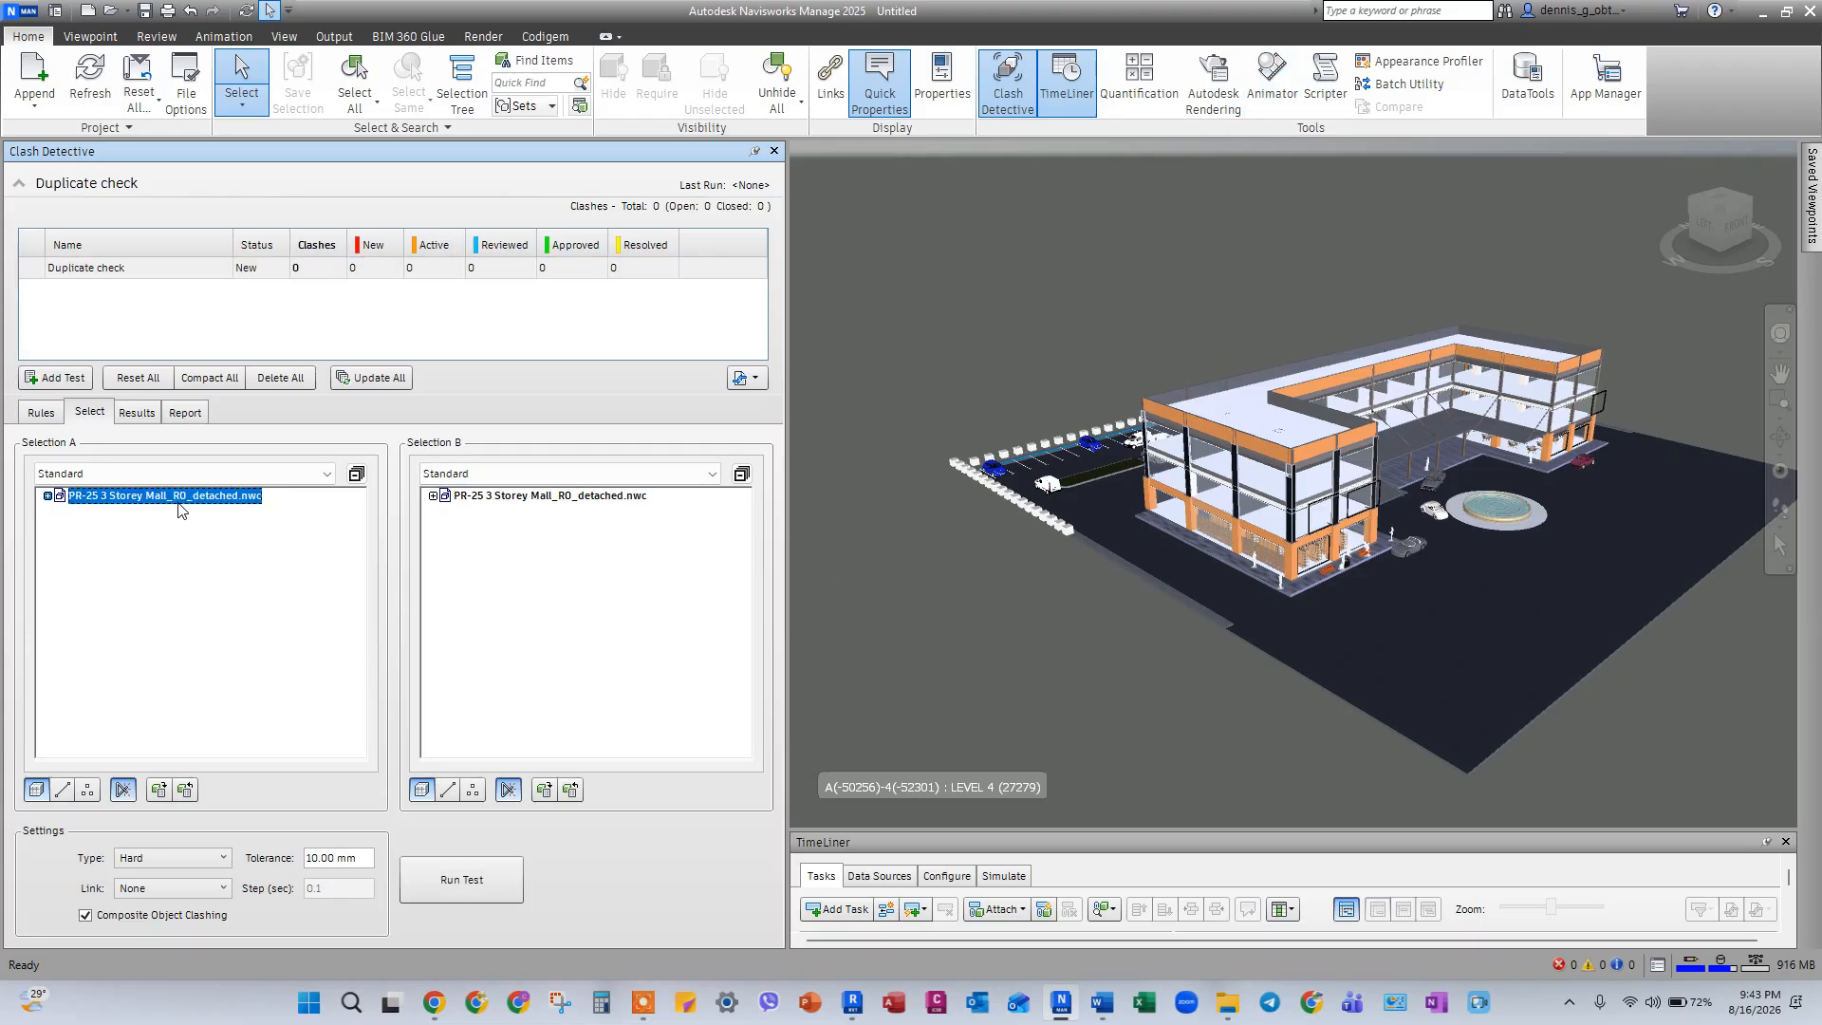
{"action": "left_click", "coordinate": [517, 498]}
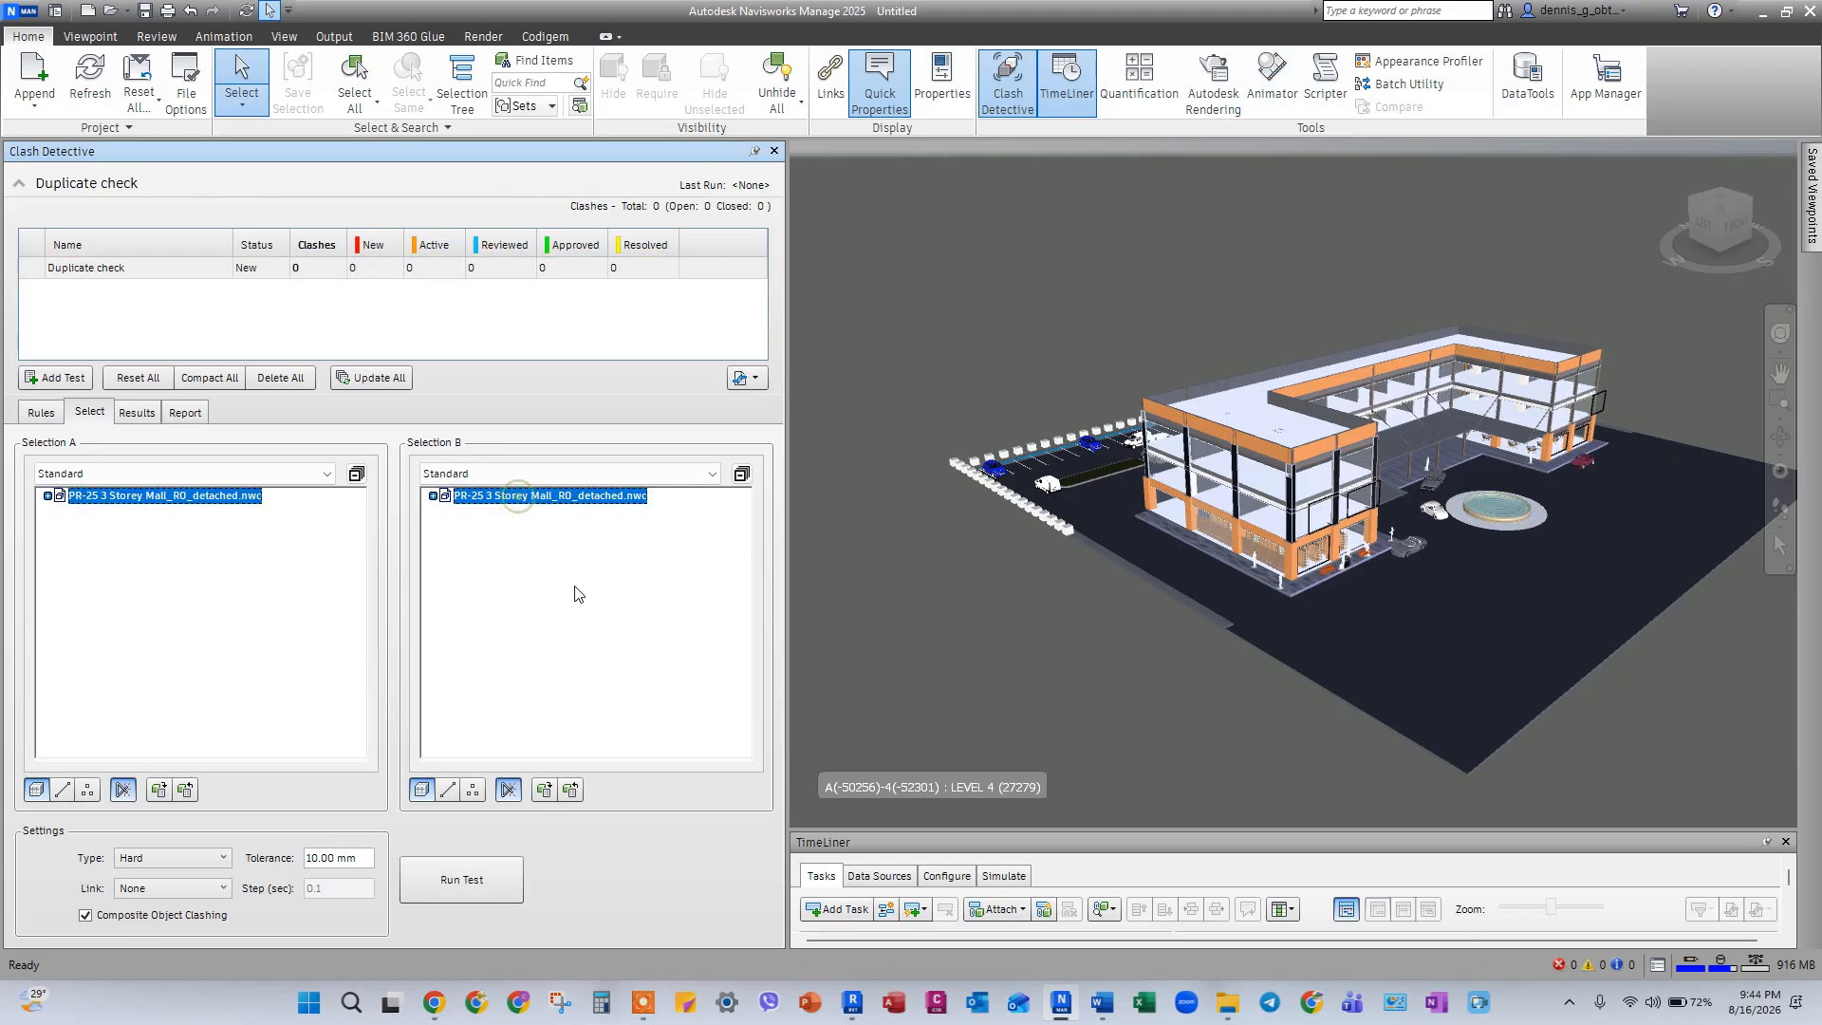
{"action": "left_click", "coordinate": [198, 859]}
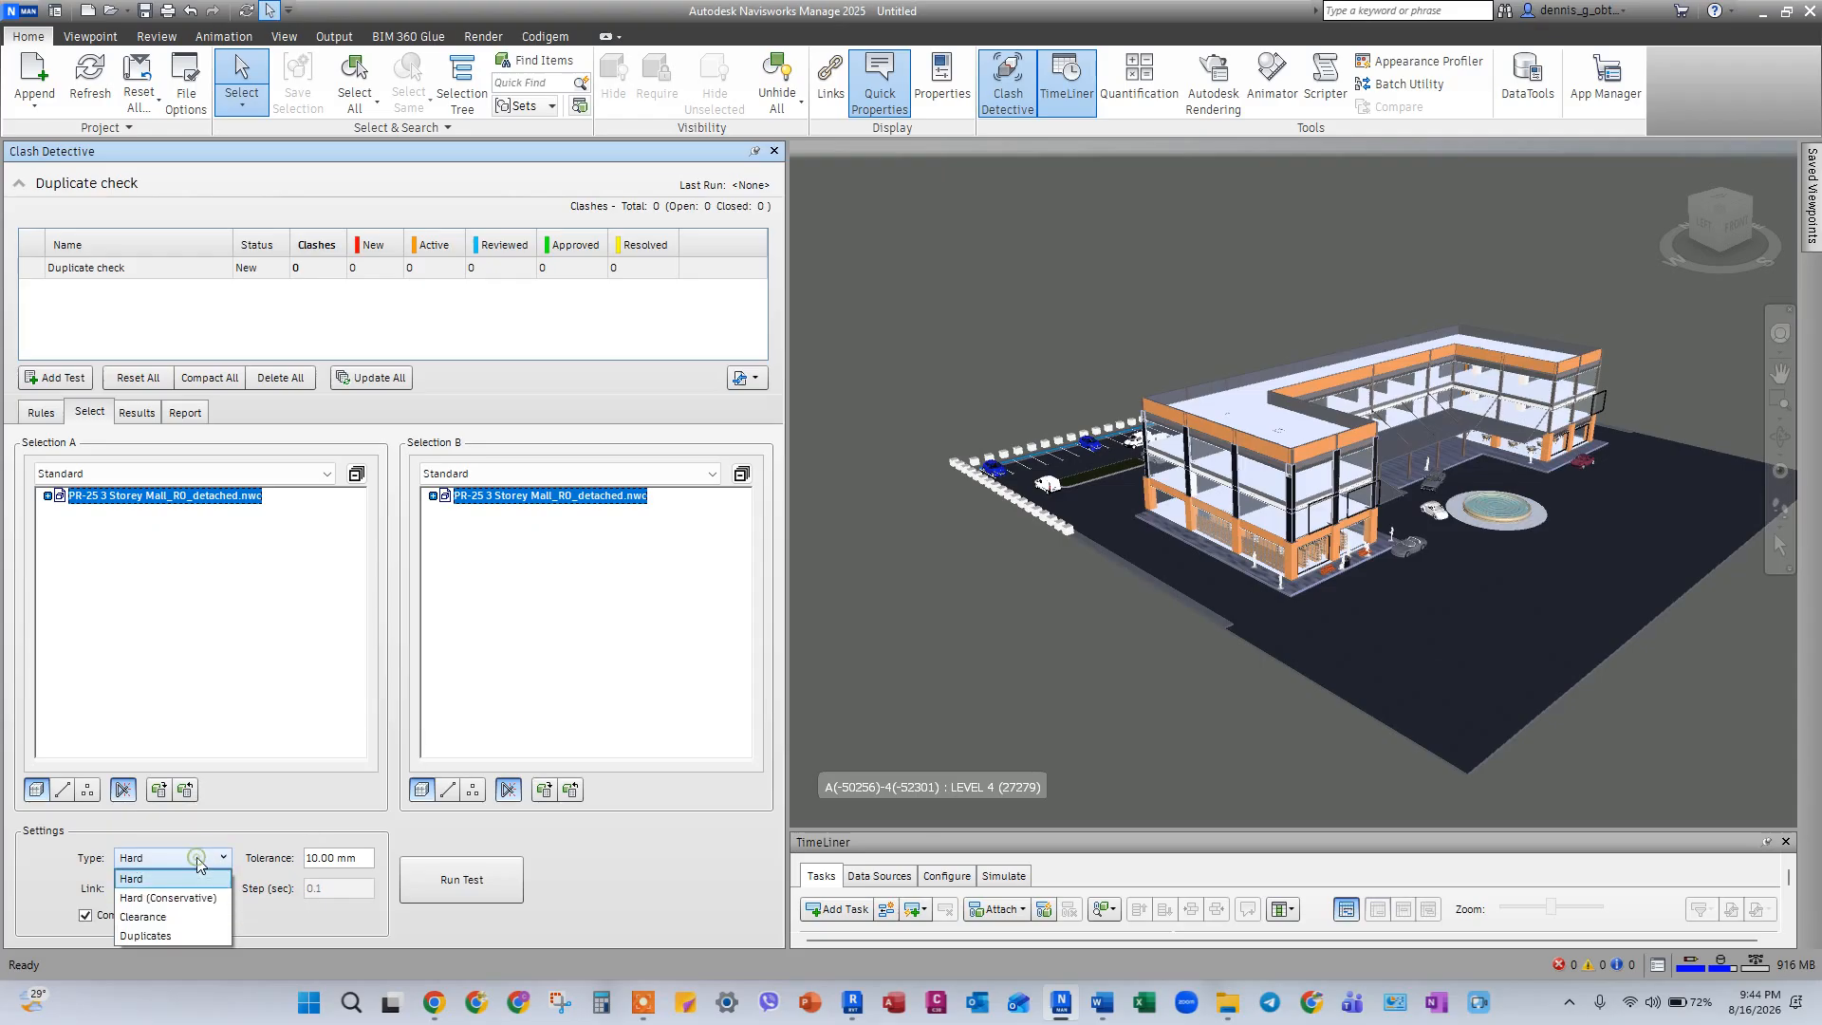
{"action": "left_click", "coordinate": [173, 934]}
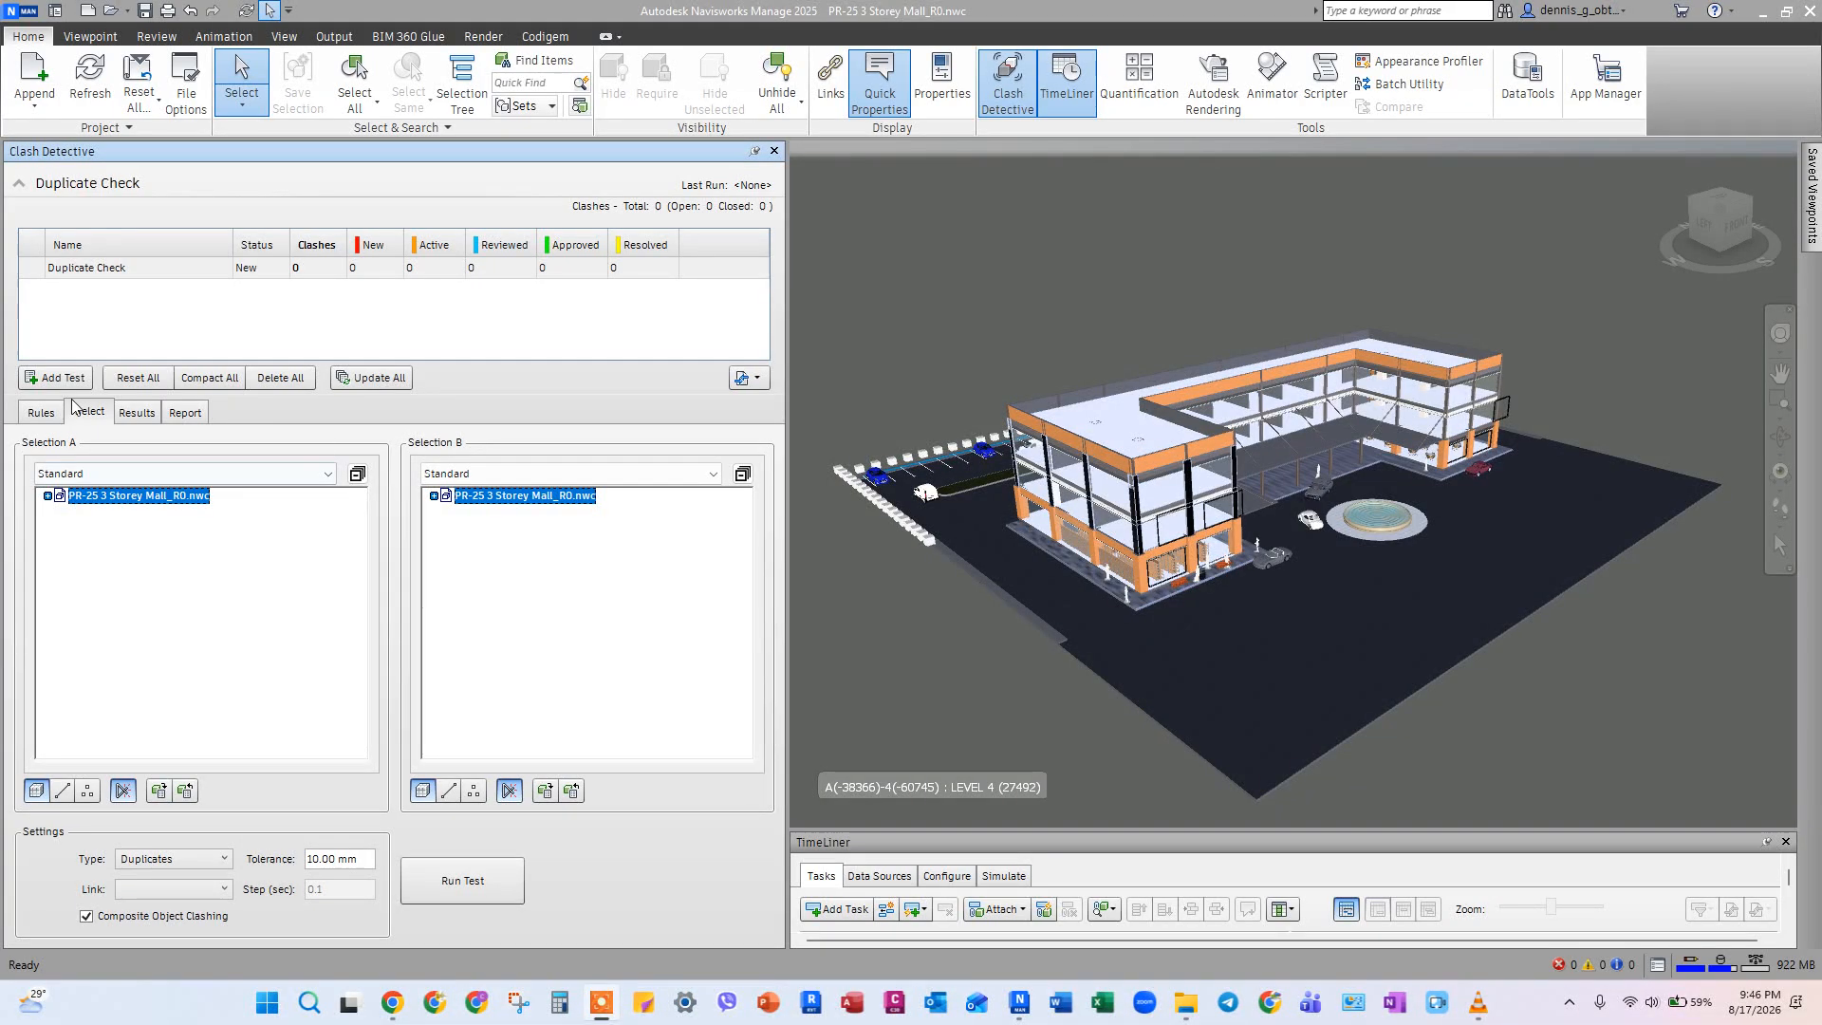
{"action": "left_click", "coordinate": [43, 410]}
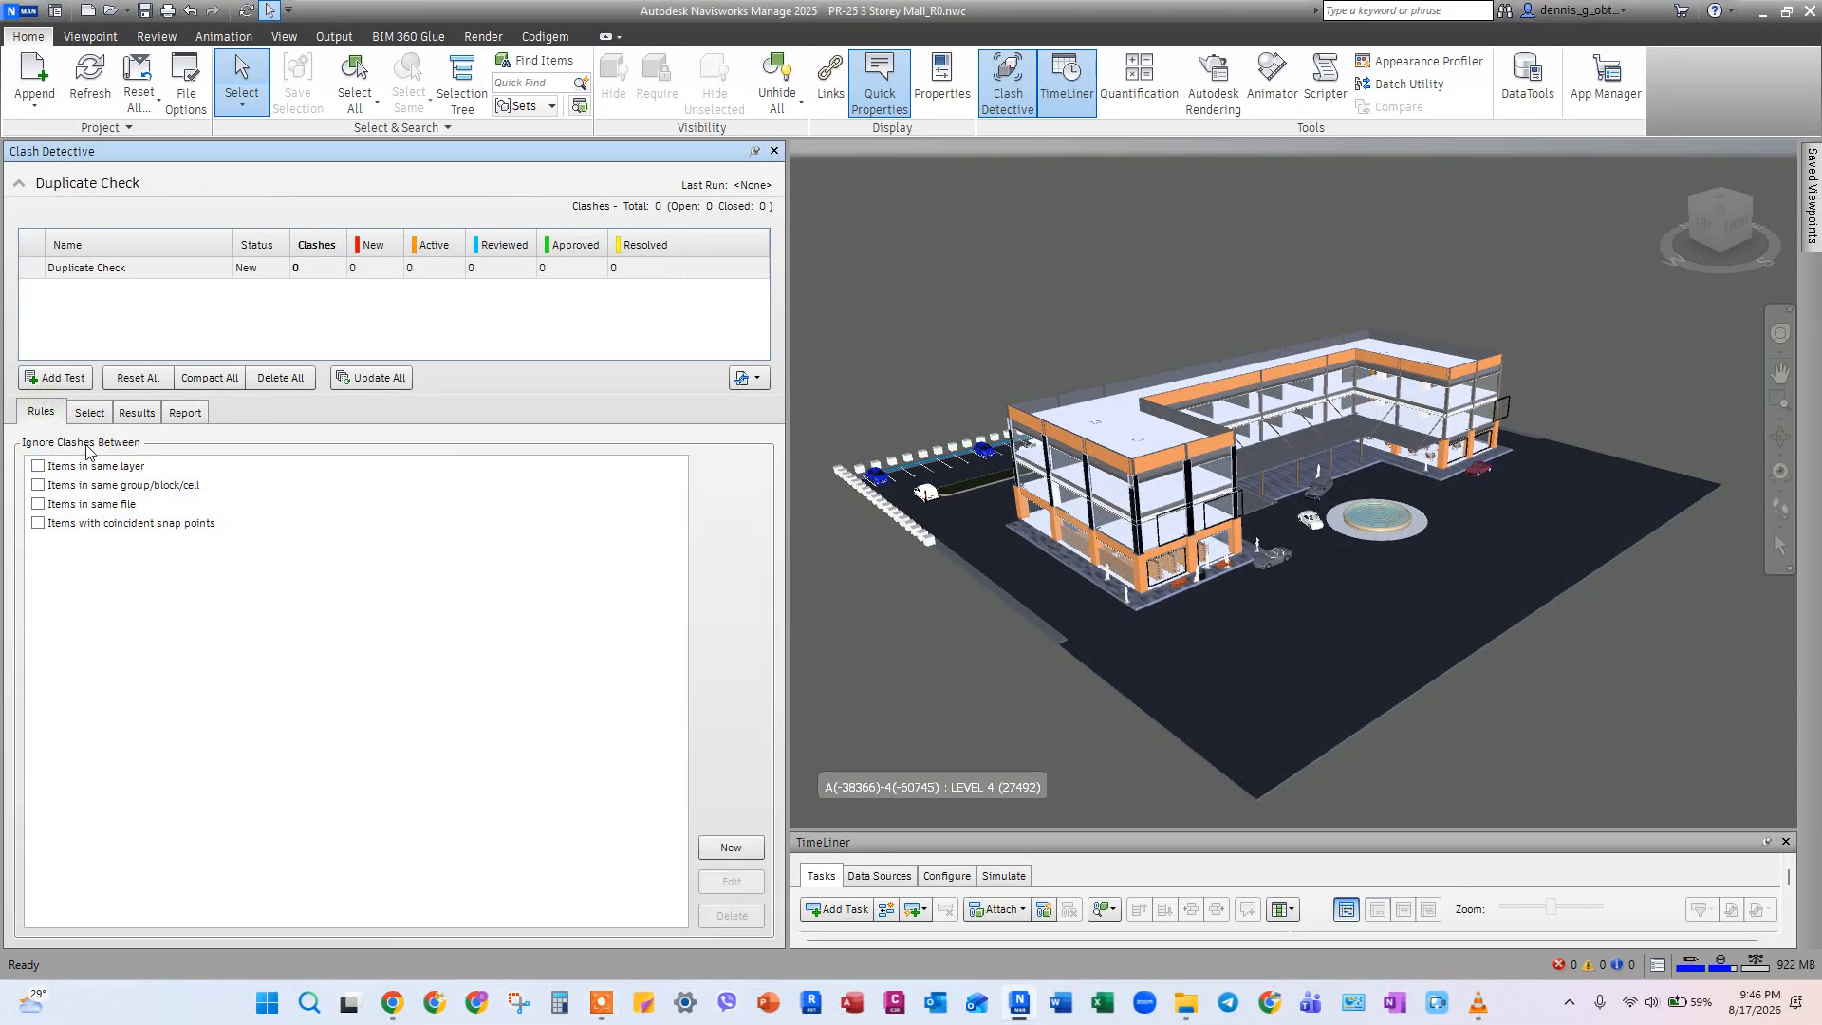
{"action": "left_click", "coordinate": [92, 414]}
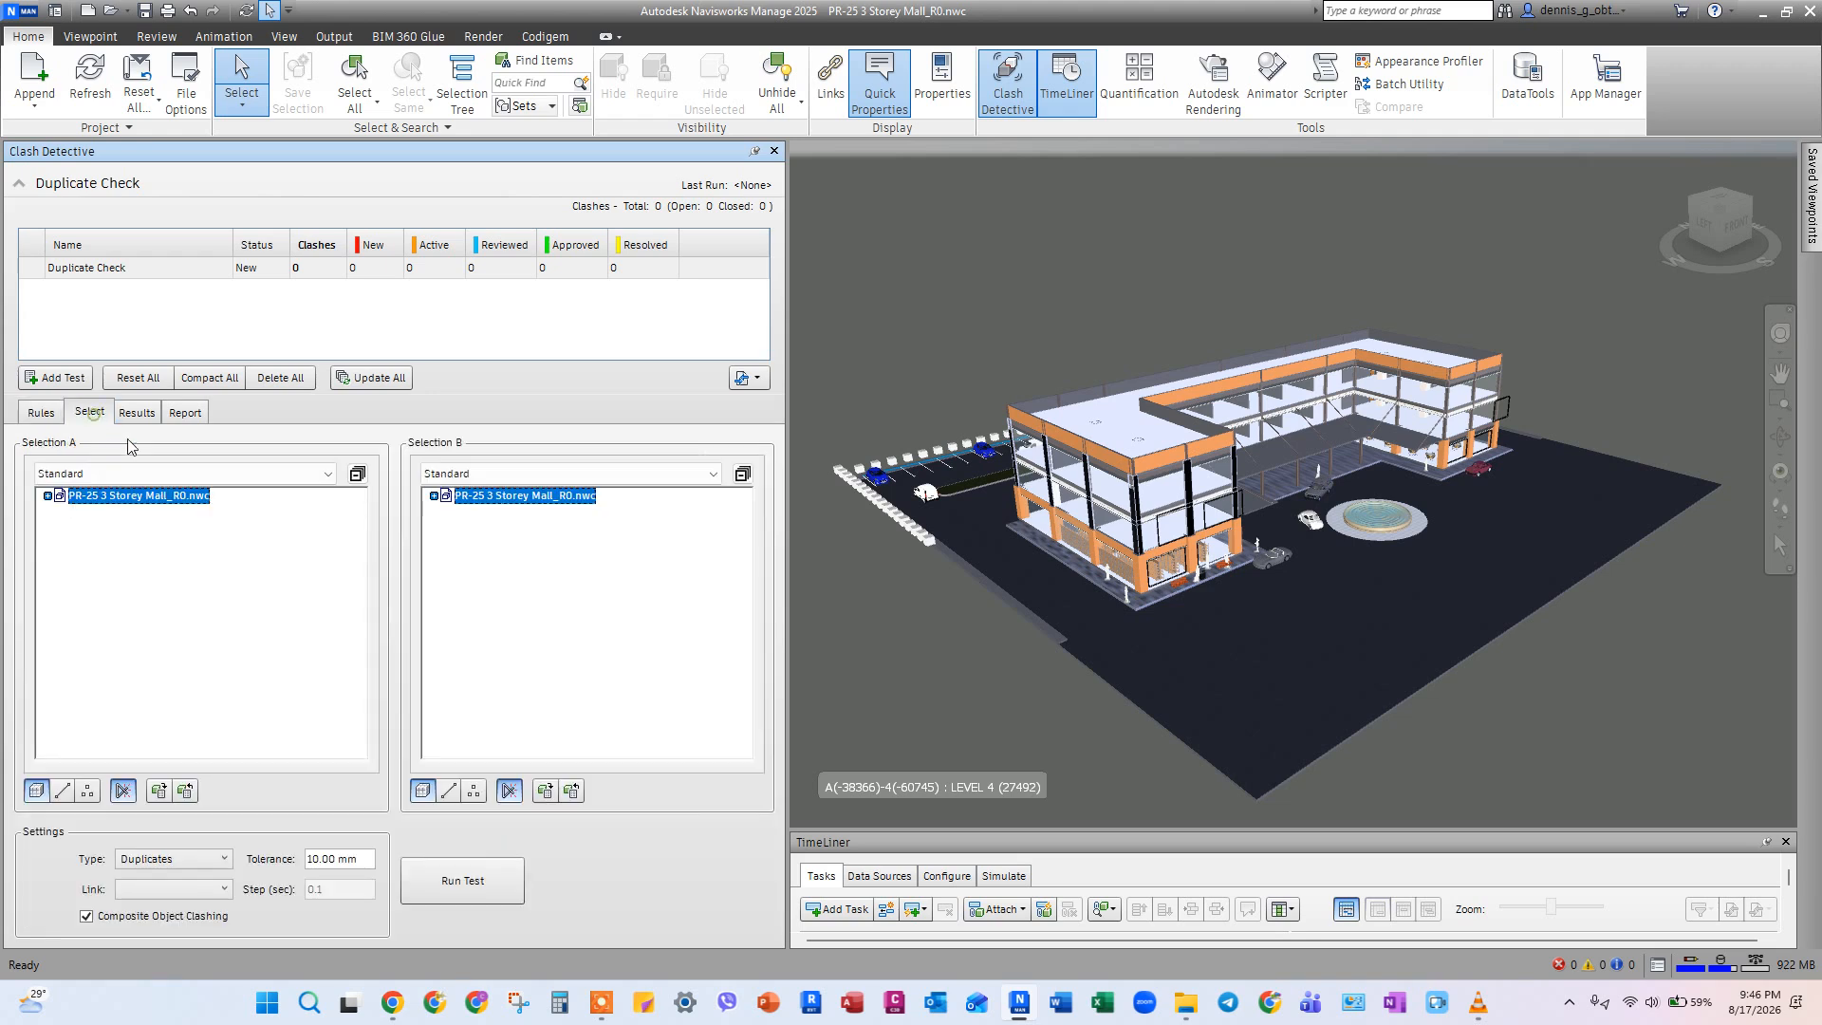
Turn off Composite Object Clashing for the Duplicate Check test and run it with a 10.00 mm tolerance.
{"action": "left_click", "coordinate": [87, 918]}
{"action": "middle_click_drag", "start_coordinate": [1213, 588], "coordinate": [1183, 695], "text": "shift"}
{"action": "middle_click_drag", "start_coordinate": [1154, 624], "coordinate": [1175, 537], "text": "shift"}
{"action": "scroll", "coordinate": [1139, 583], "scroll_direction": "up", "scroll_amount": 4}
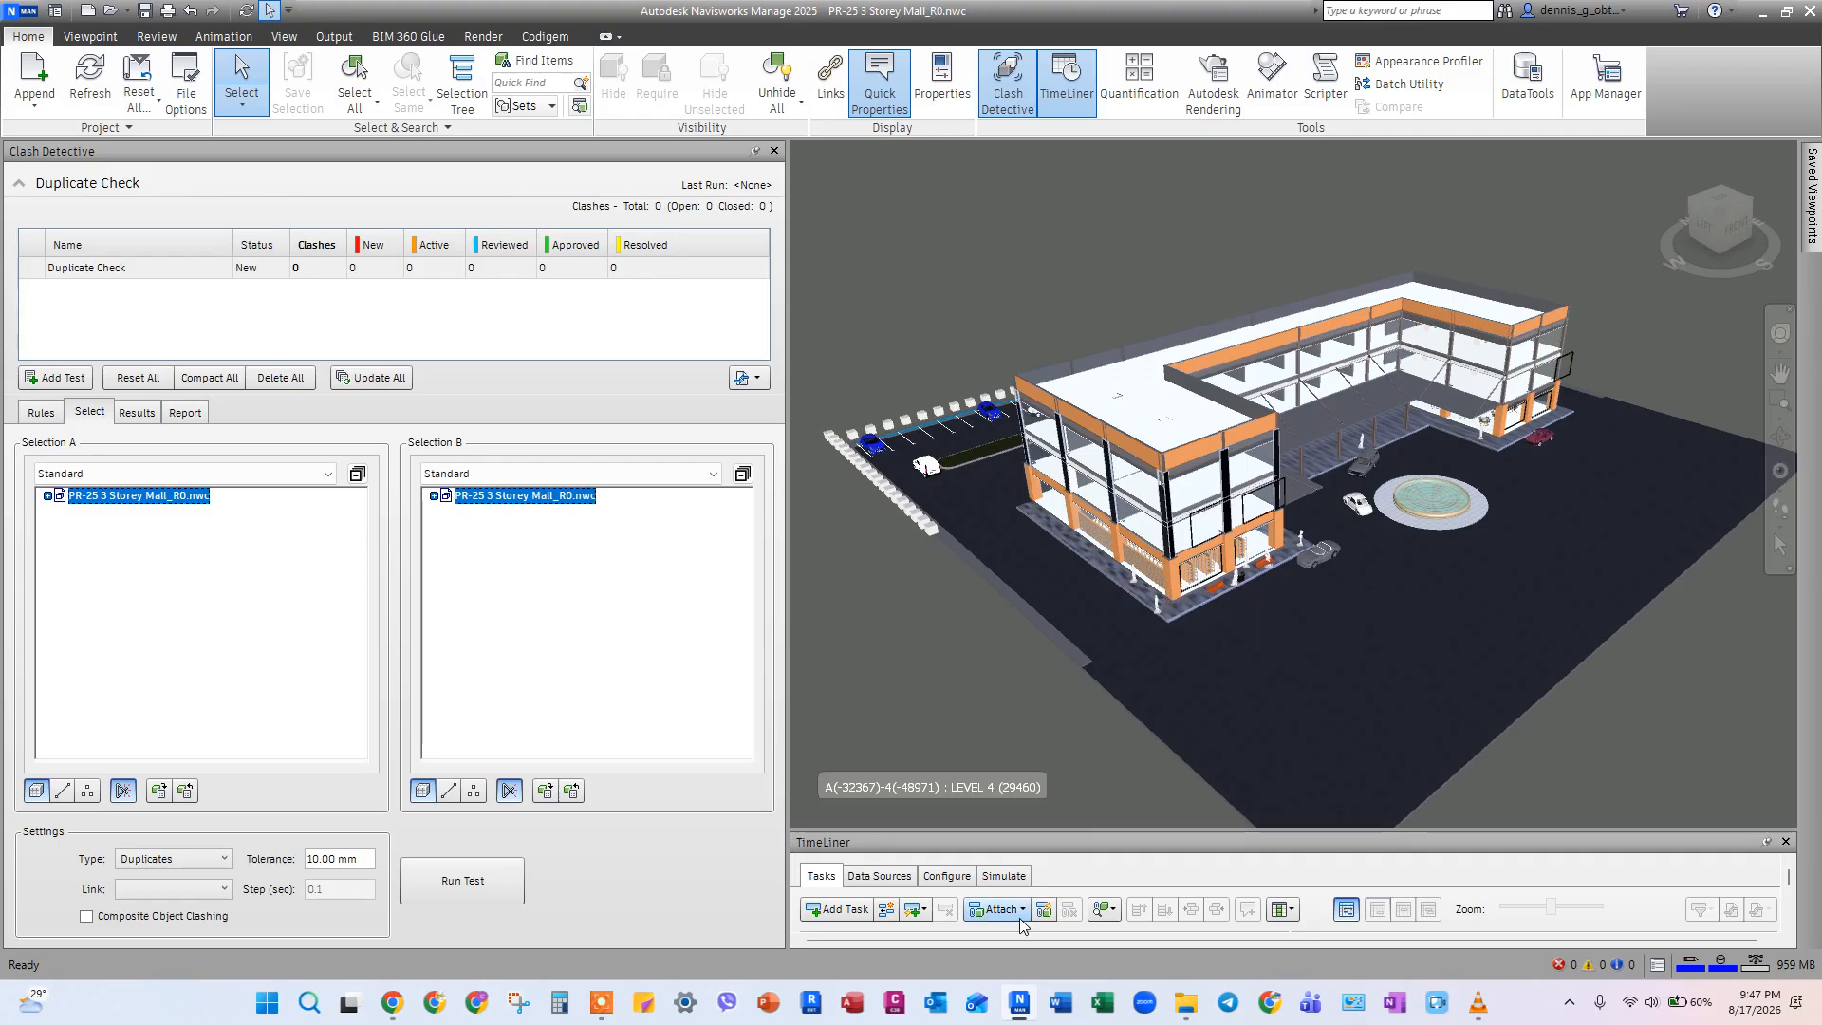
{"action": "left_click", "coordinate": [494, 873]}
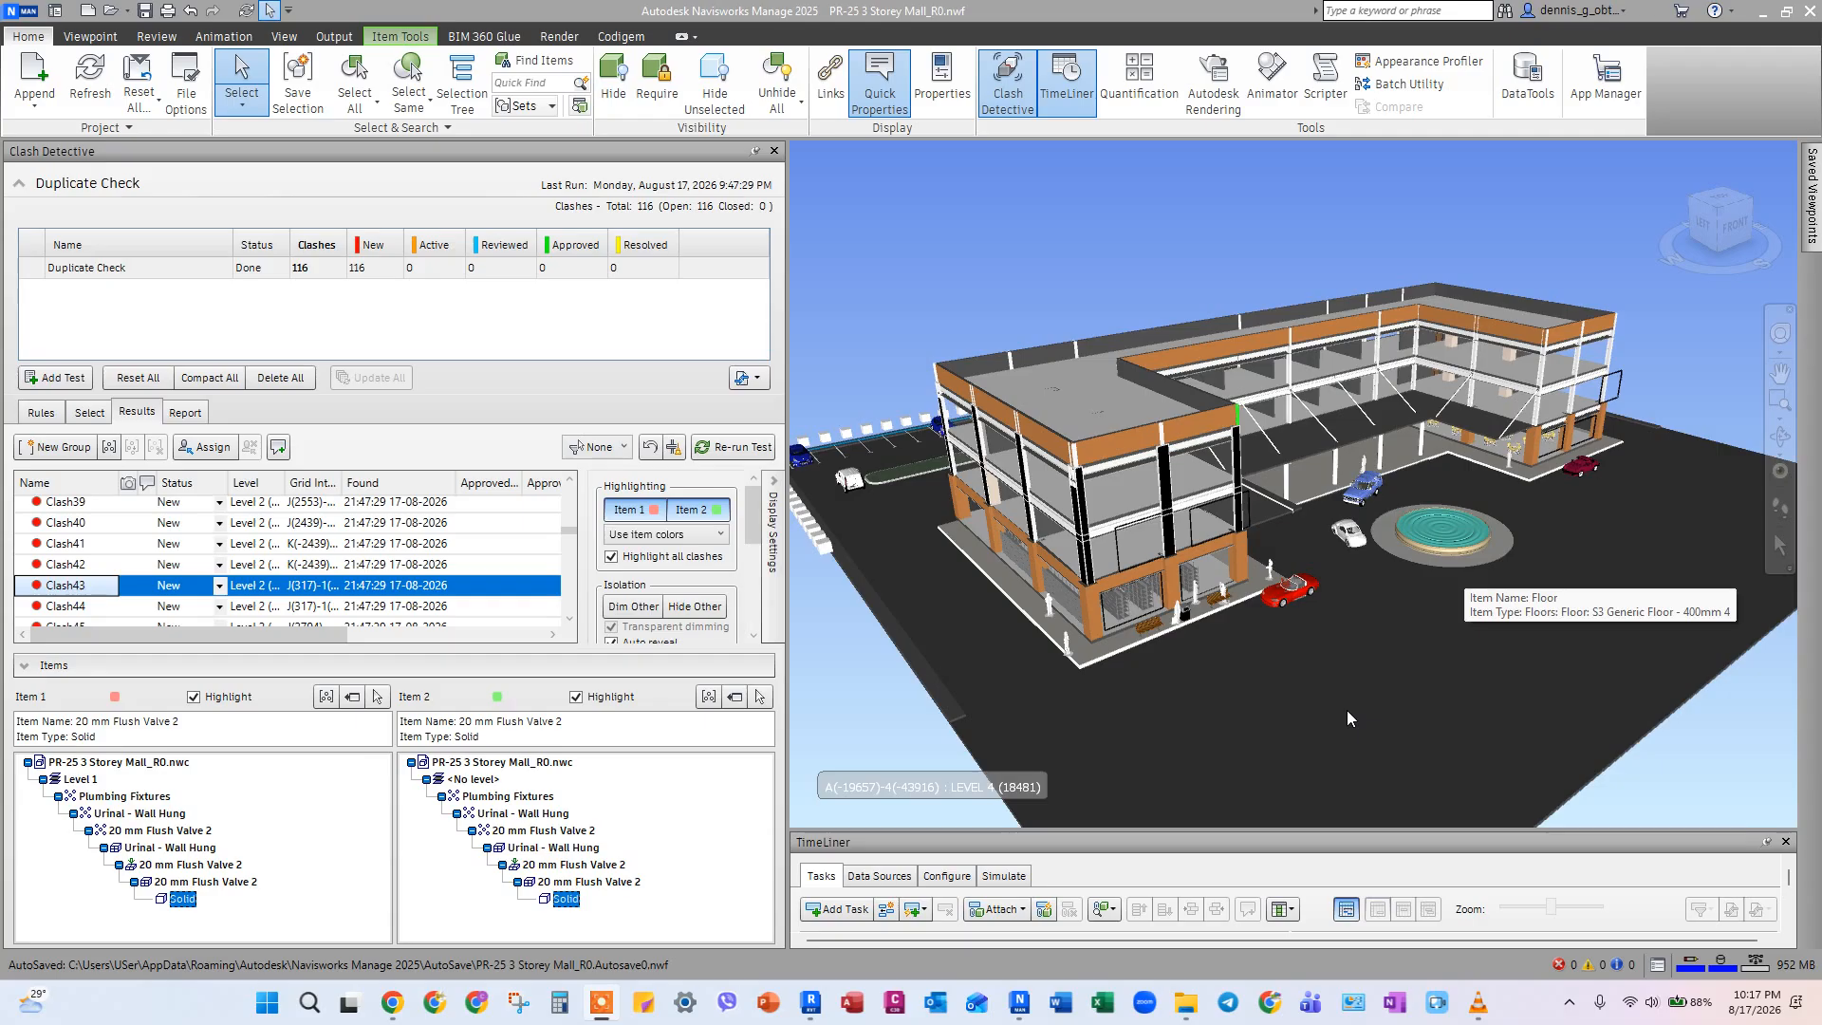
Select Clash44 in the results and use SwitchBack to bring up its wall-hung urinal in a maximized Revit window.
{"action": "left_click", "coordinate": [68, 605]}
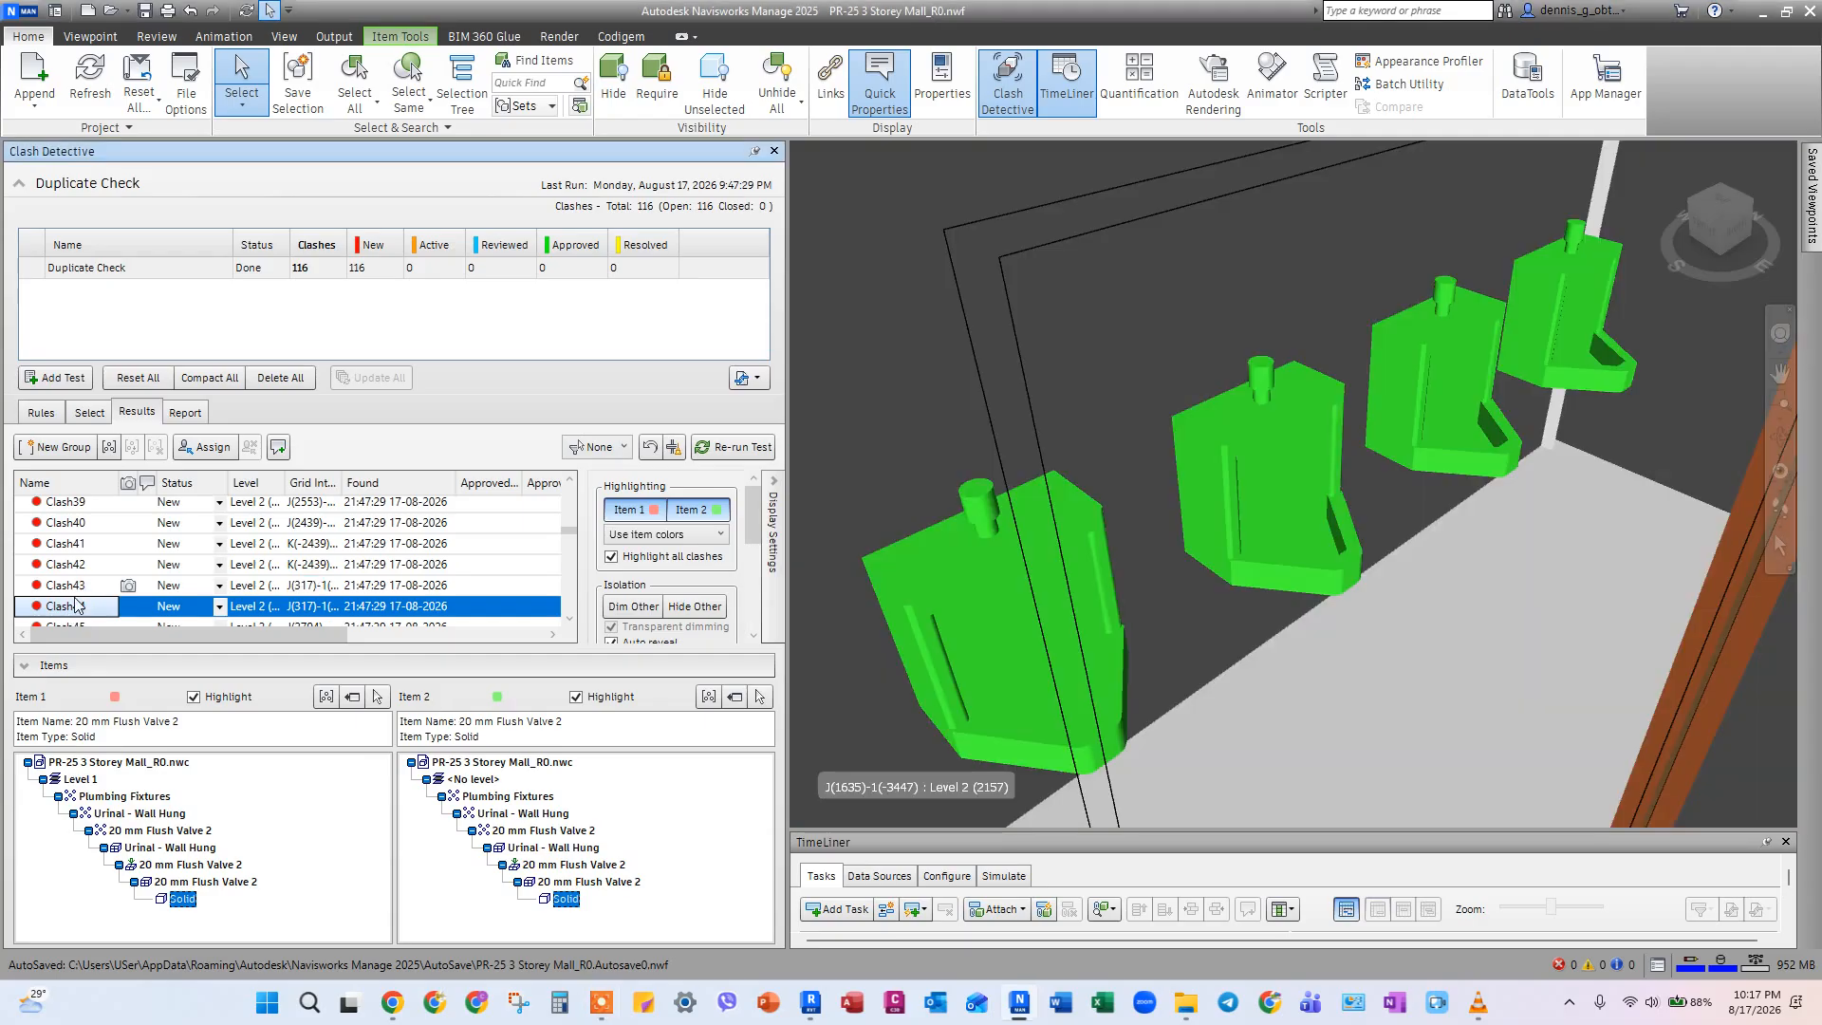
{"action": "scroll", "coordinate": [1296, 550], "scroll_direction": "down", "scroll_amount": 1}
{"action": "middle_click_drag", "start_coordinate": [1073, 563], "coordinate": [1045, 532]}
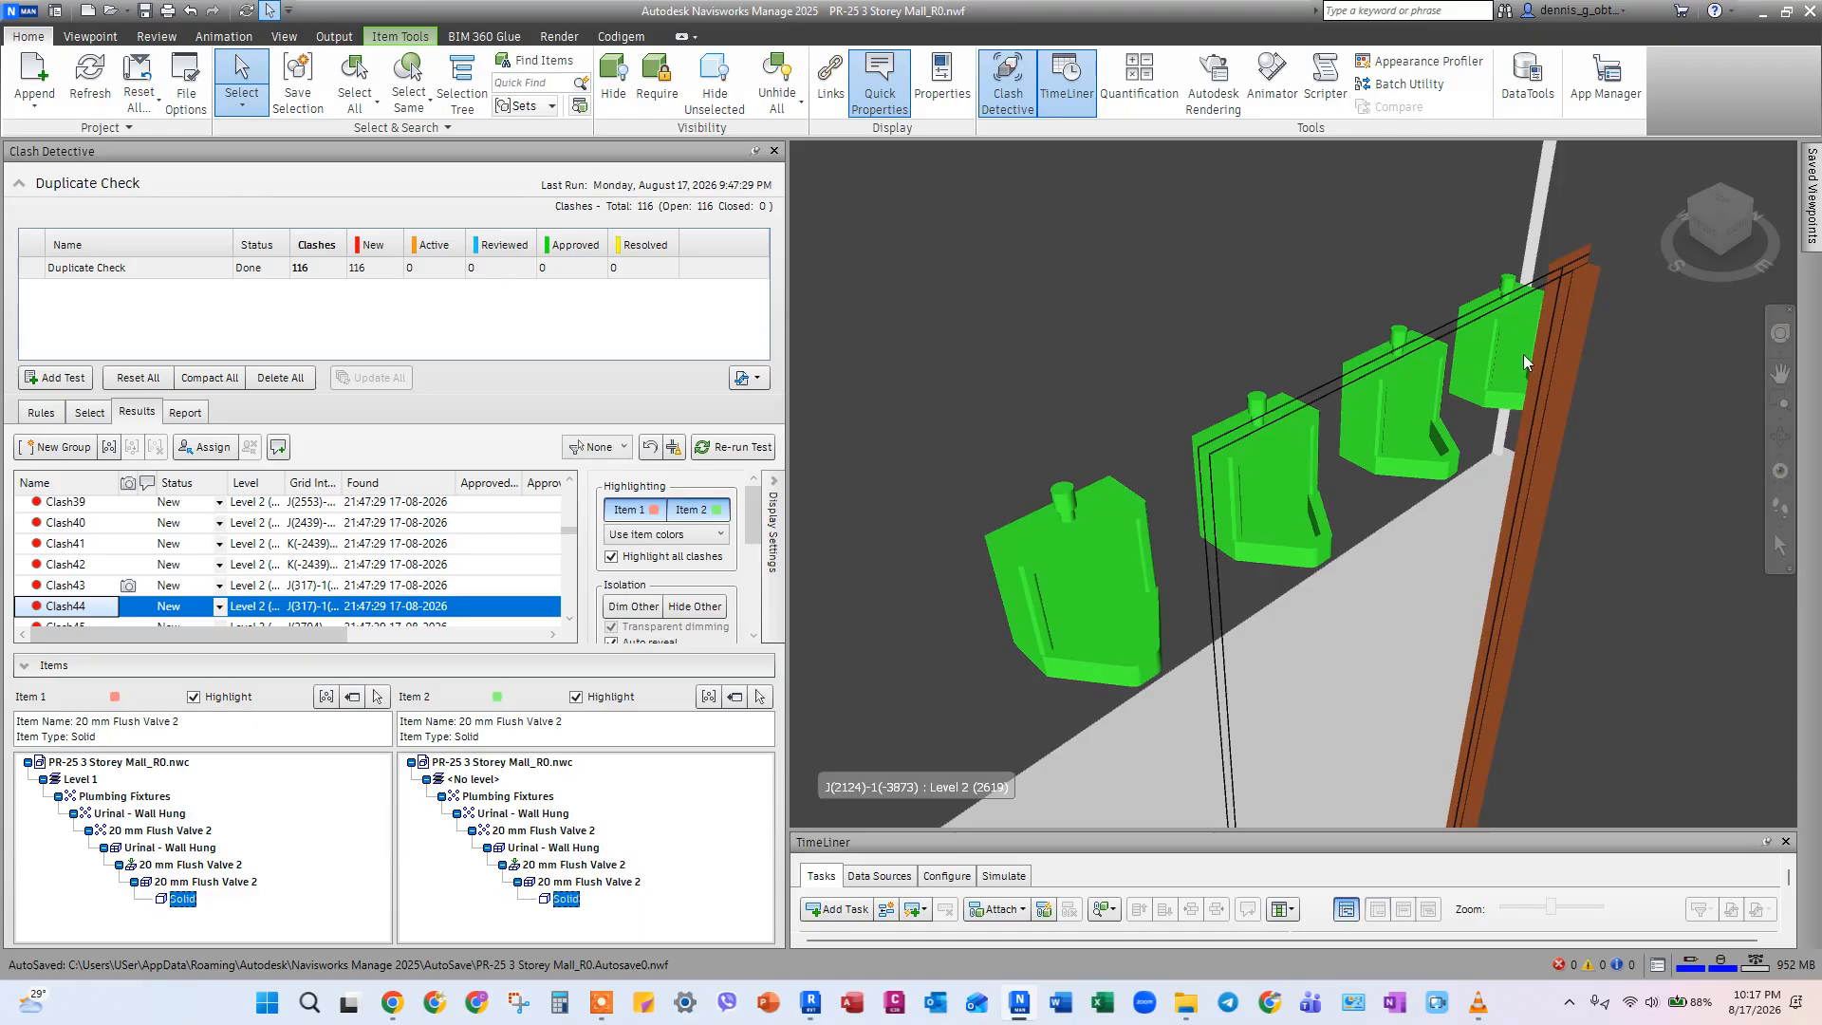
{"action": "right_click", "coordinate": [1080, 520]}
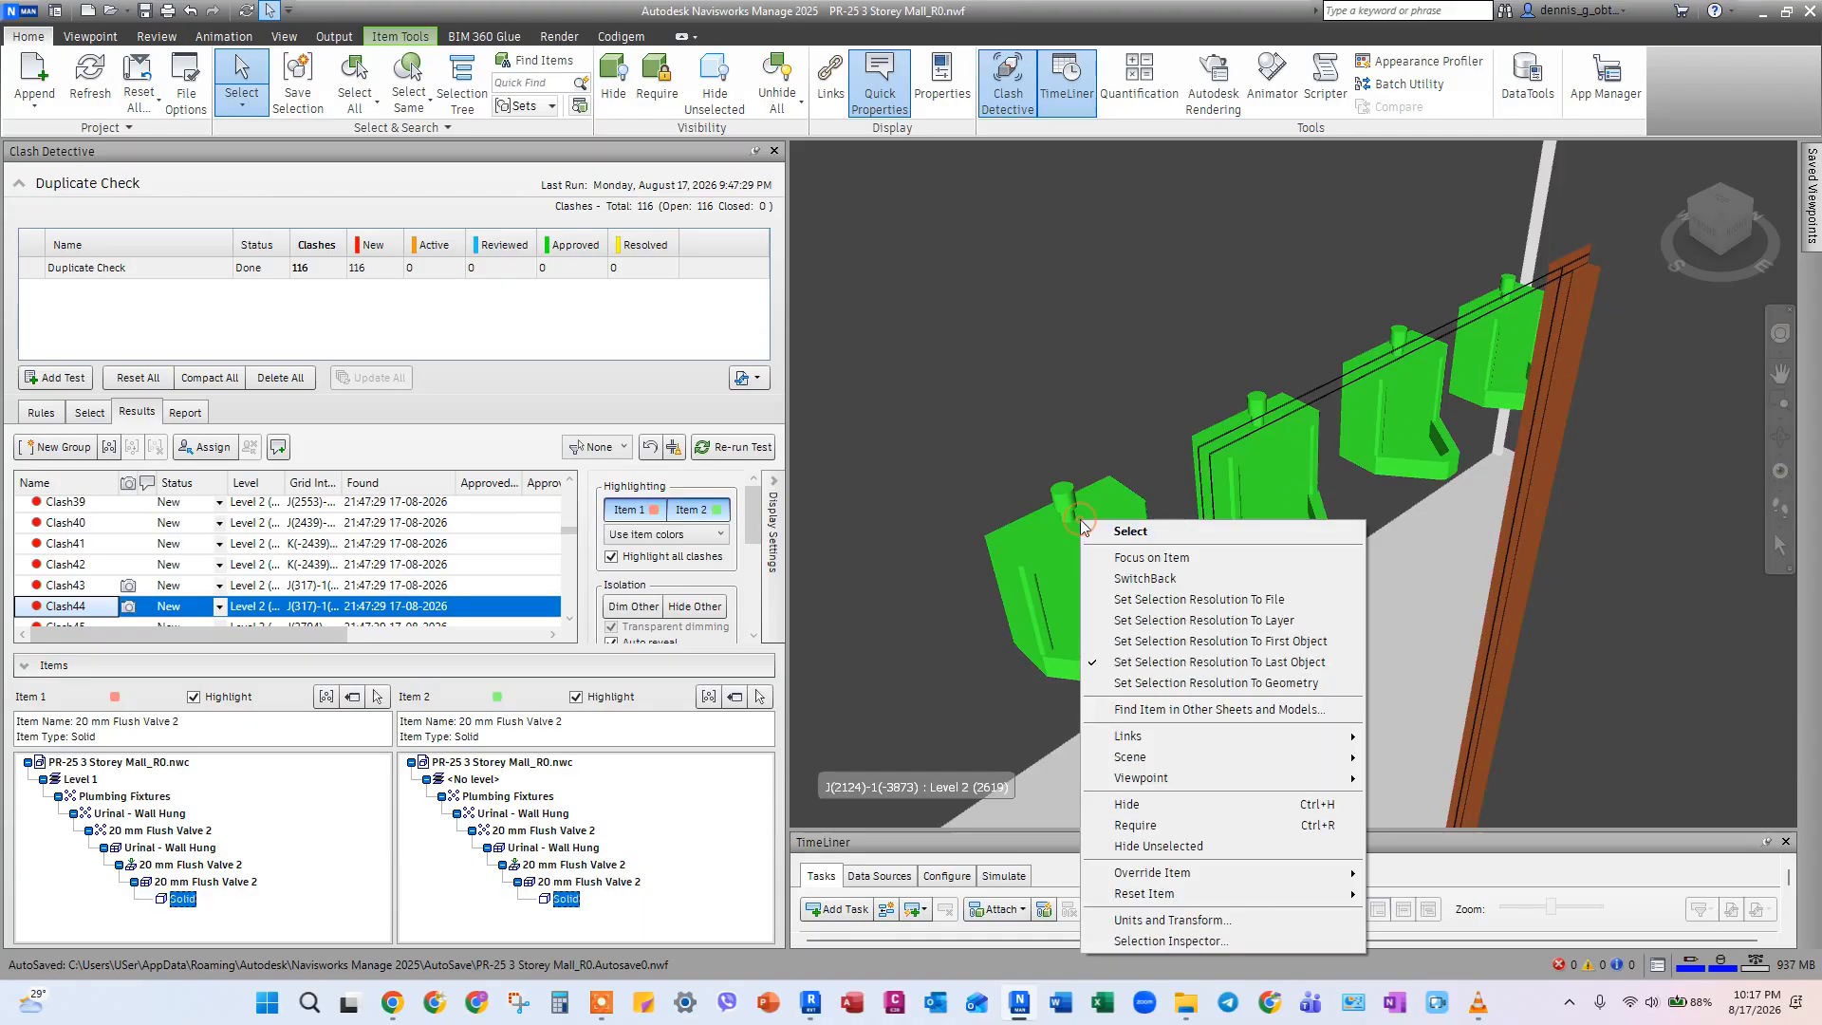
{"action": "left_click", "coordinate": [1152, 580]}
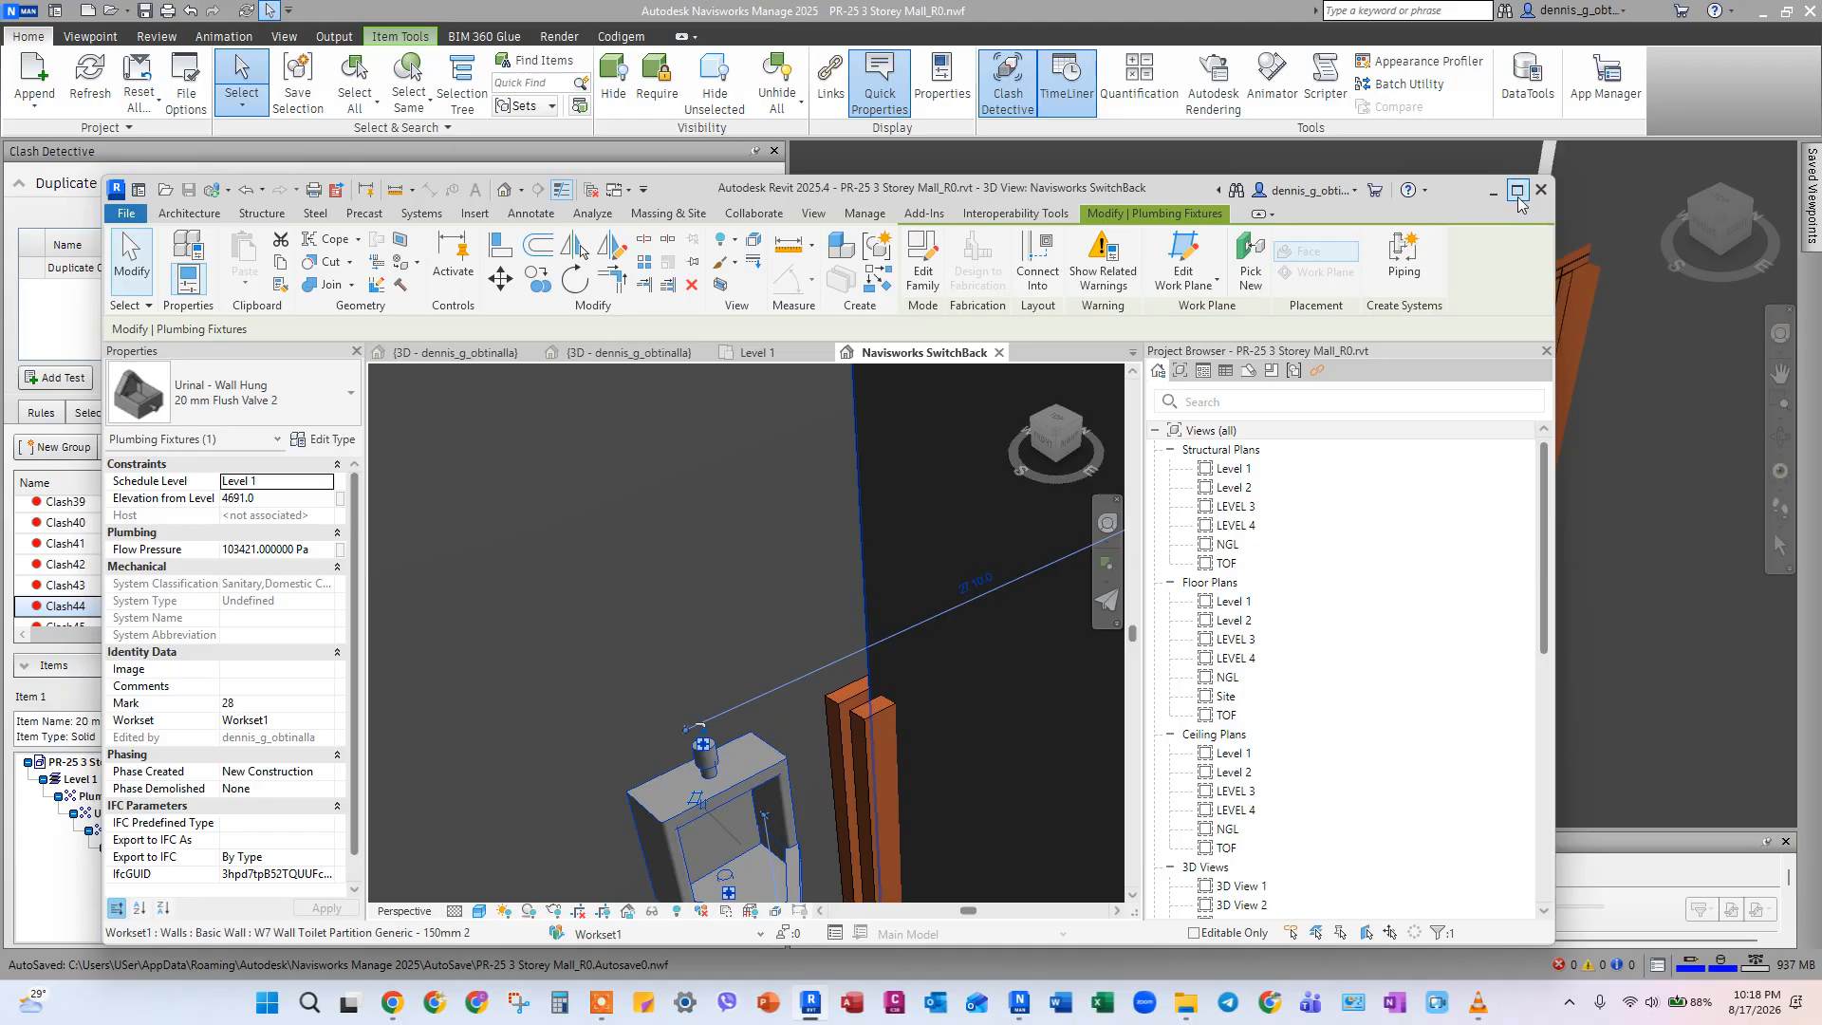
{"action": "left_click", "coordinate": [1517, 190]}
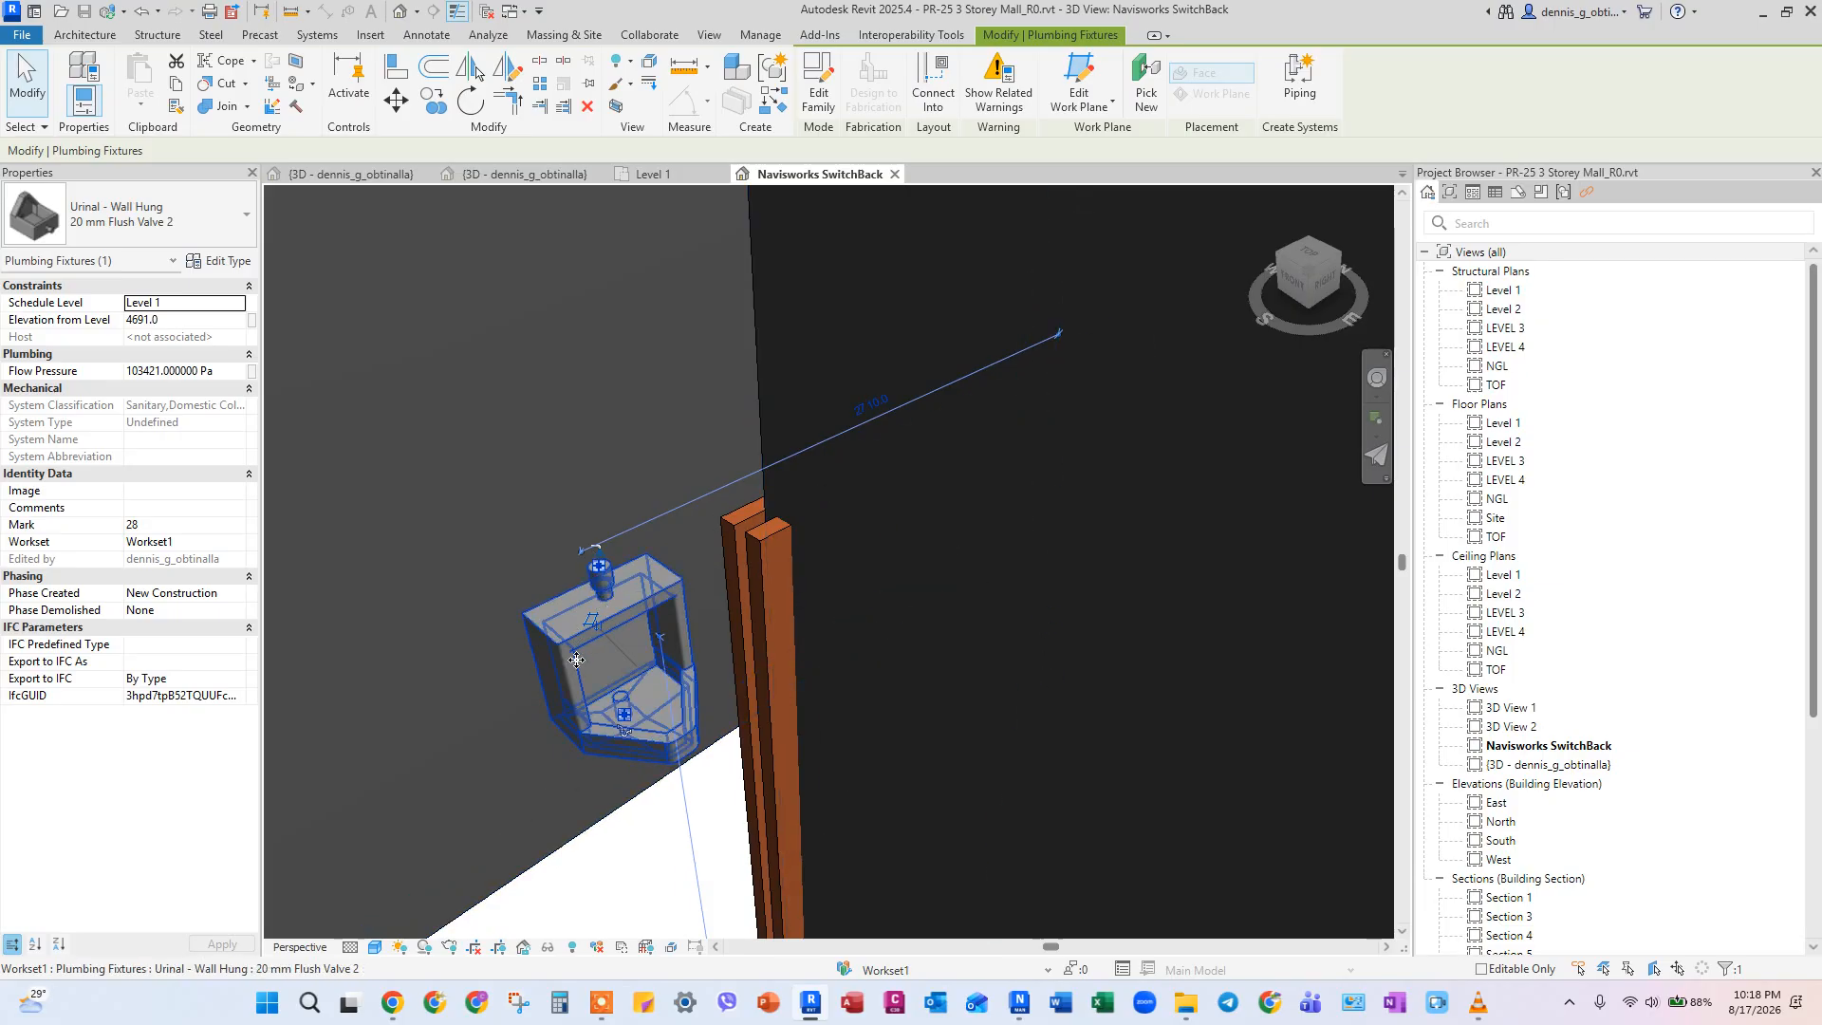
Select the overlapping wall-hung urinals along the toilet wall one by one and remove their duplicate copies.
{"action": "key", "text": "Escape"}
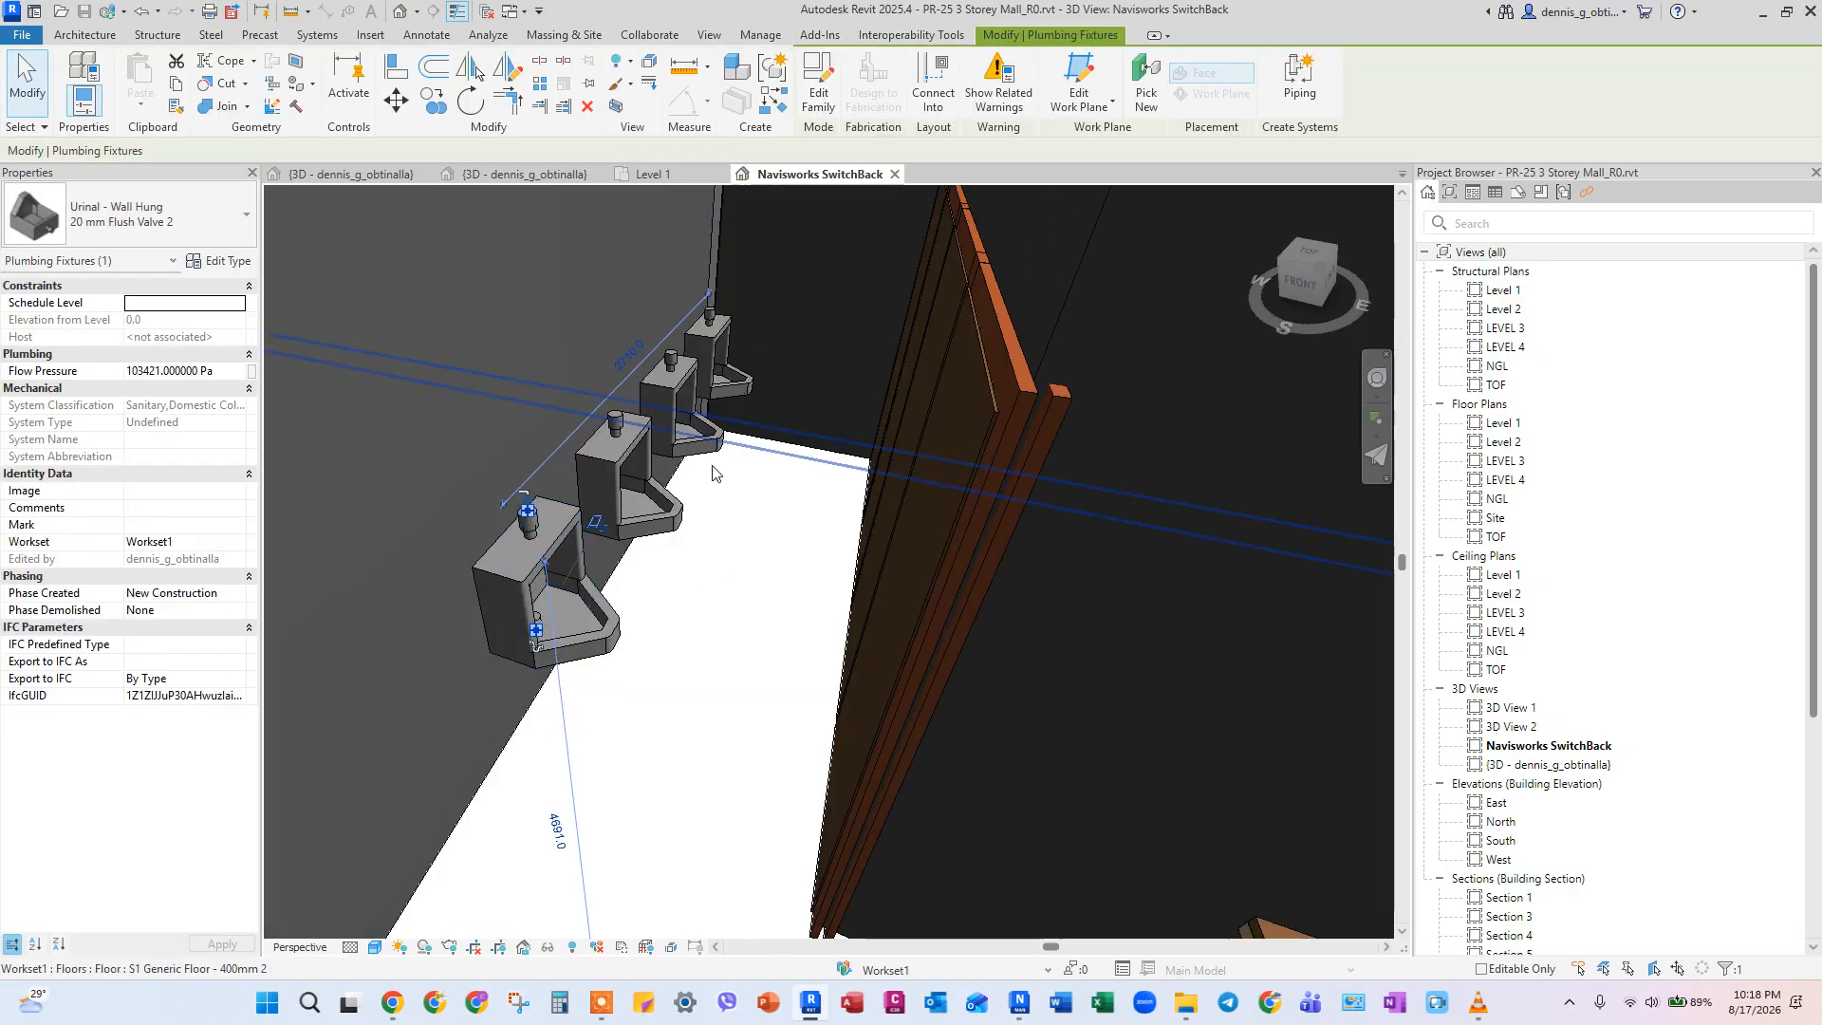
{"action": "left_click", "coordinate": [628, 479]}
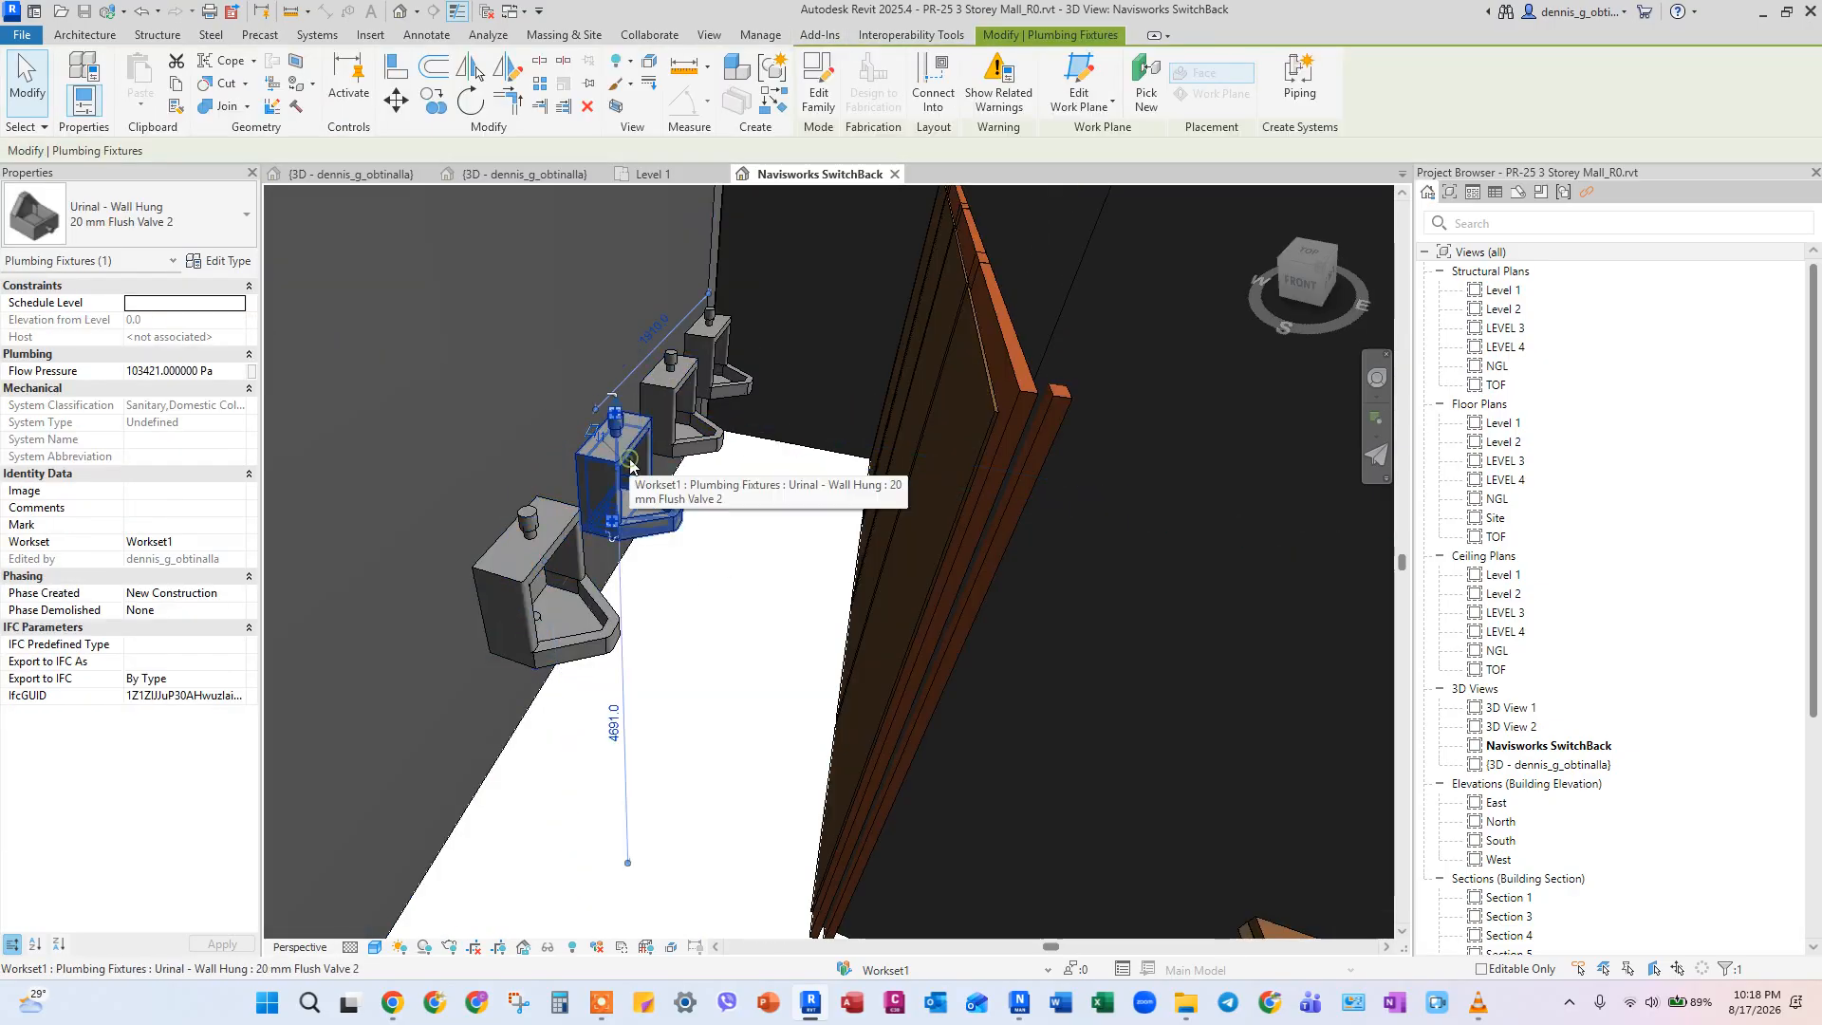
{"action": "key", "text": "Escape"}
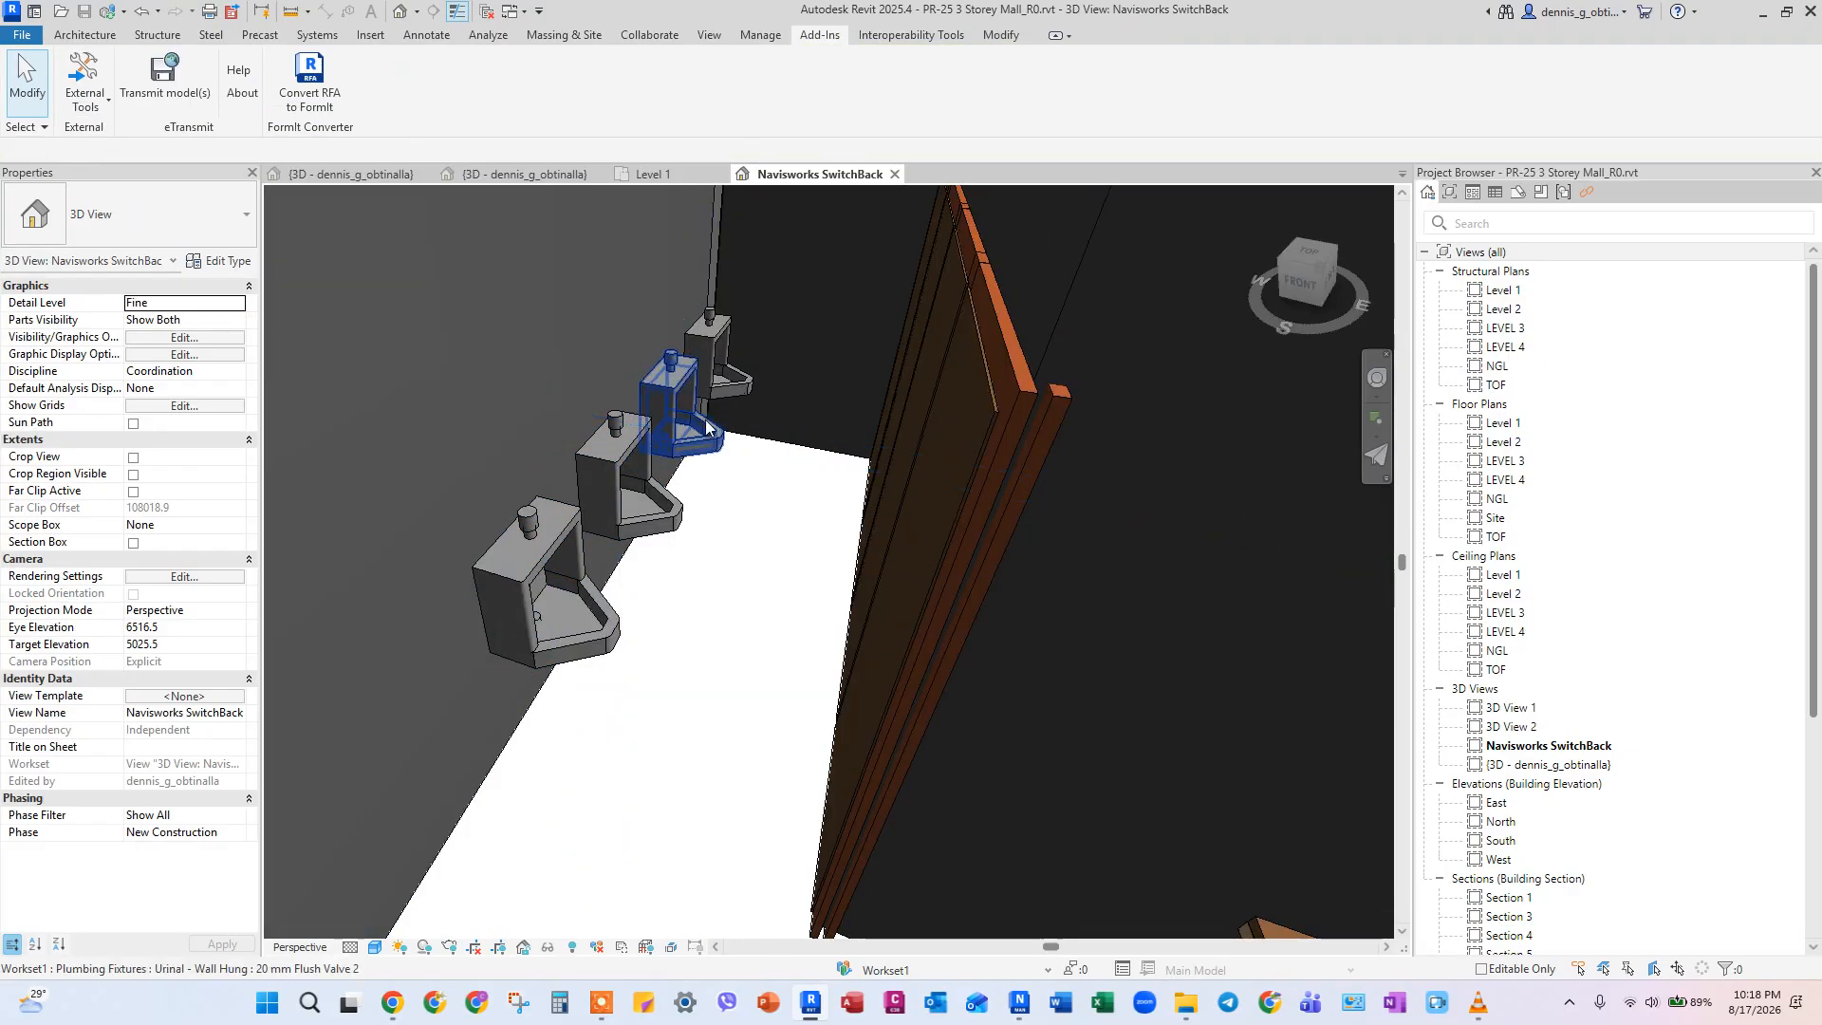
{"action": "left_click", "coordinate": [683, 363]}
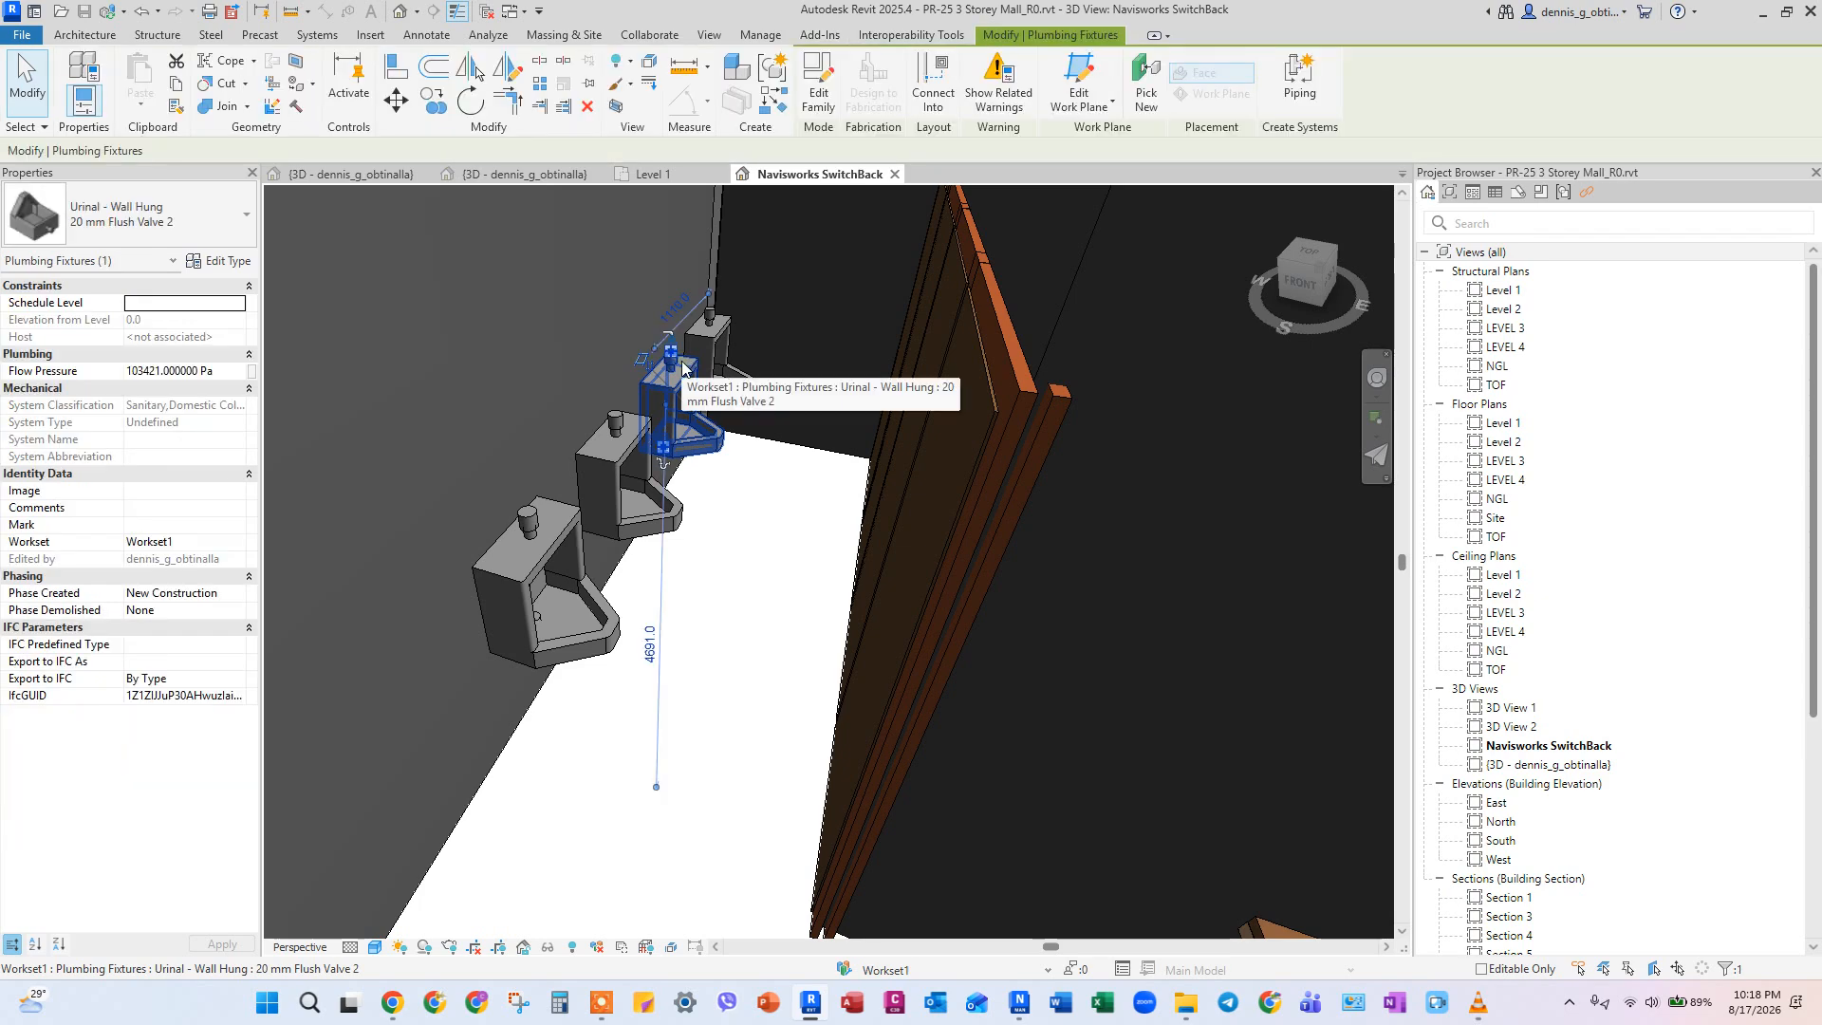
{"action": "key", "text": "Escape"}
{"action": "left_click", "coordinate": [696, 349]}
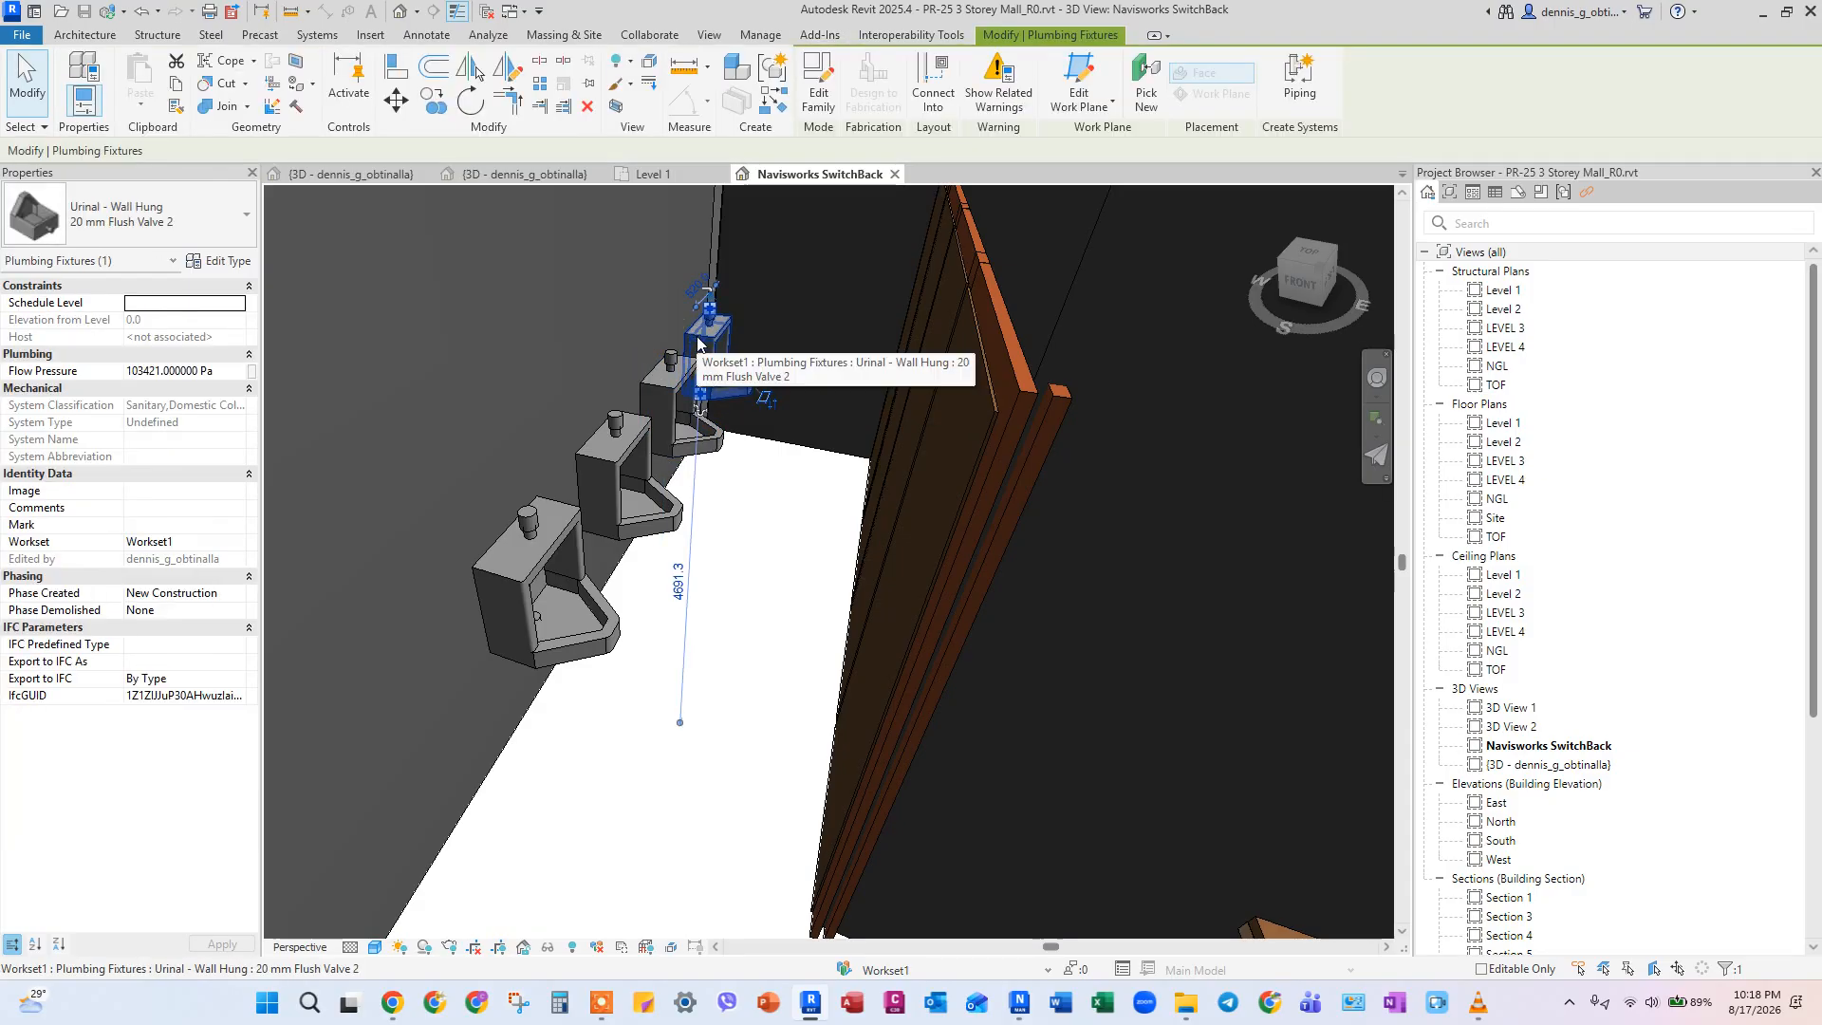
{"action": "key", "text": "Escape"}
{"action": "middle_click_drag", "start_coordinate": [710, 446], "coordinate": [717, 465], "text": "shift"}
Return to Navisworks Manage, save PR-25 3 Storey Mall_R0.nwf, and start a new empty file.
{"action": "left_click_drag", "start_coordinate": [1123, 8], "coordinate": [1821, 133]}
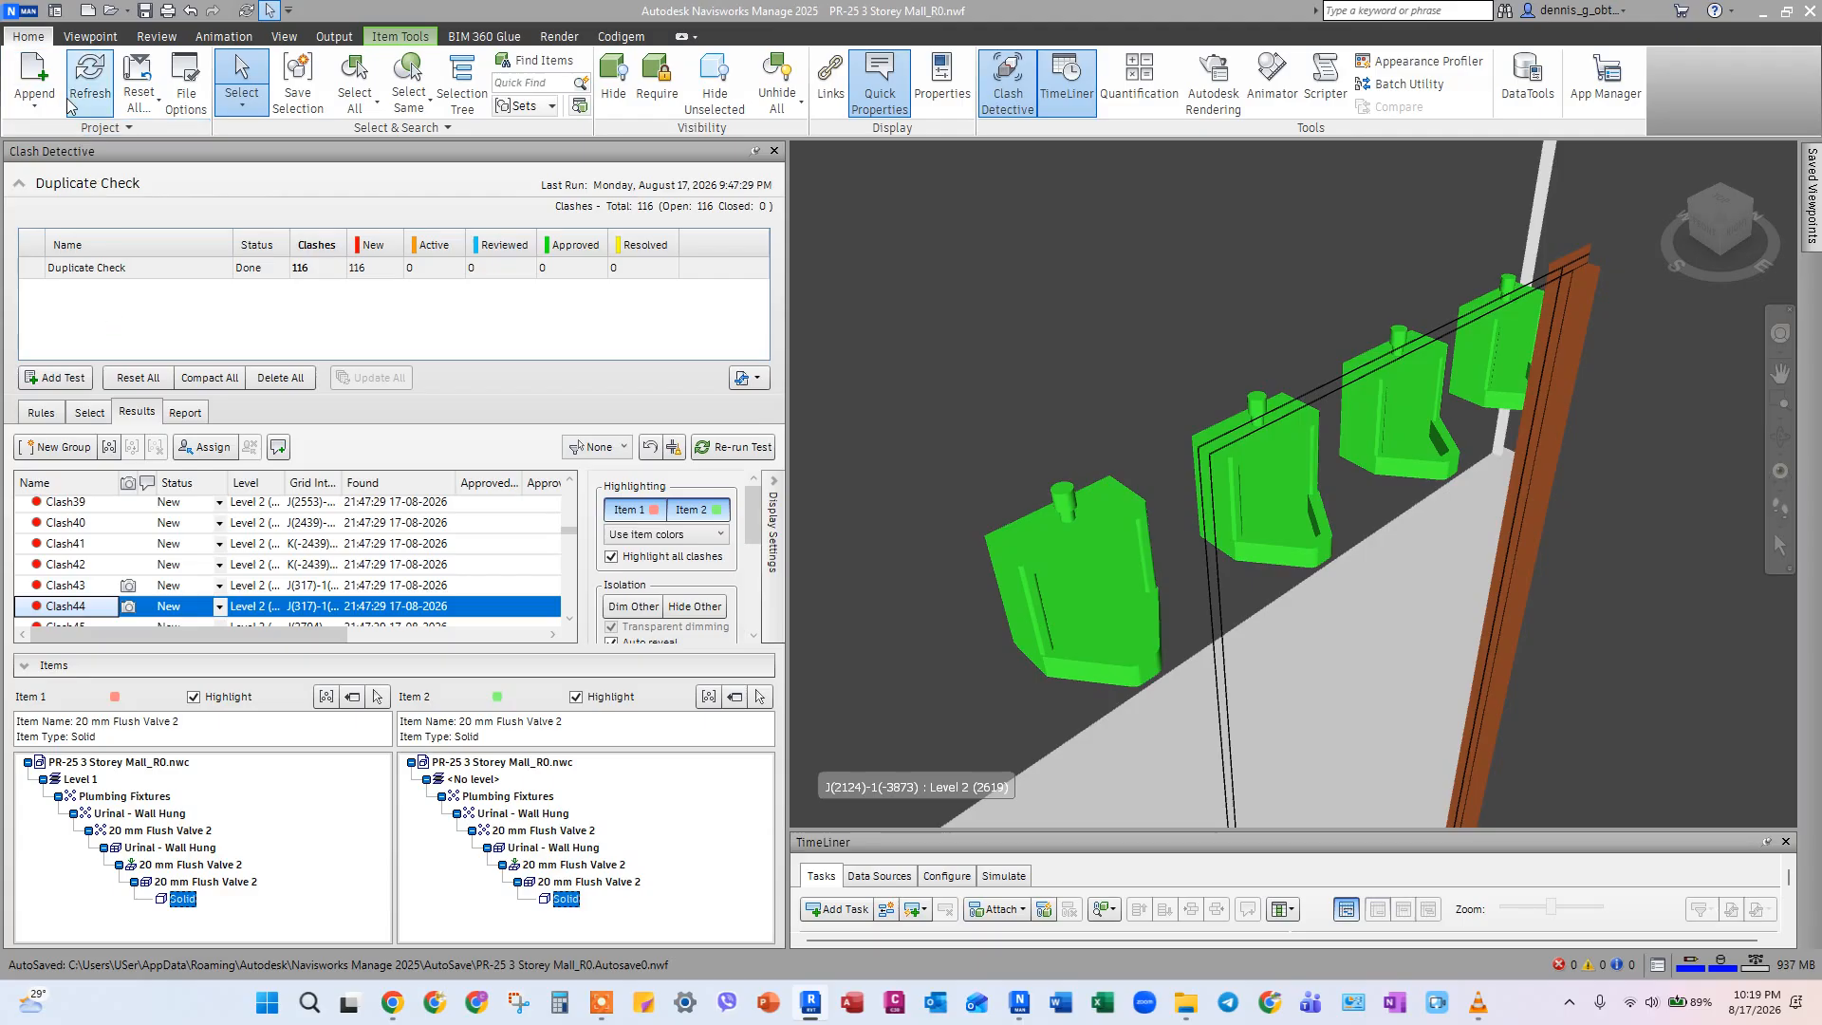
{"action": "left_click", "coordinate": [28, 17]}
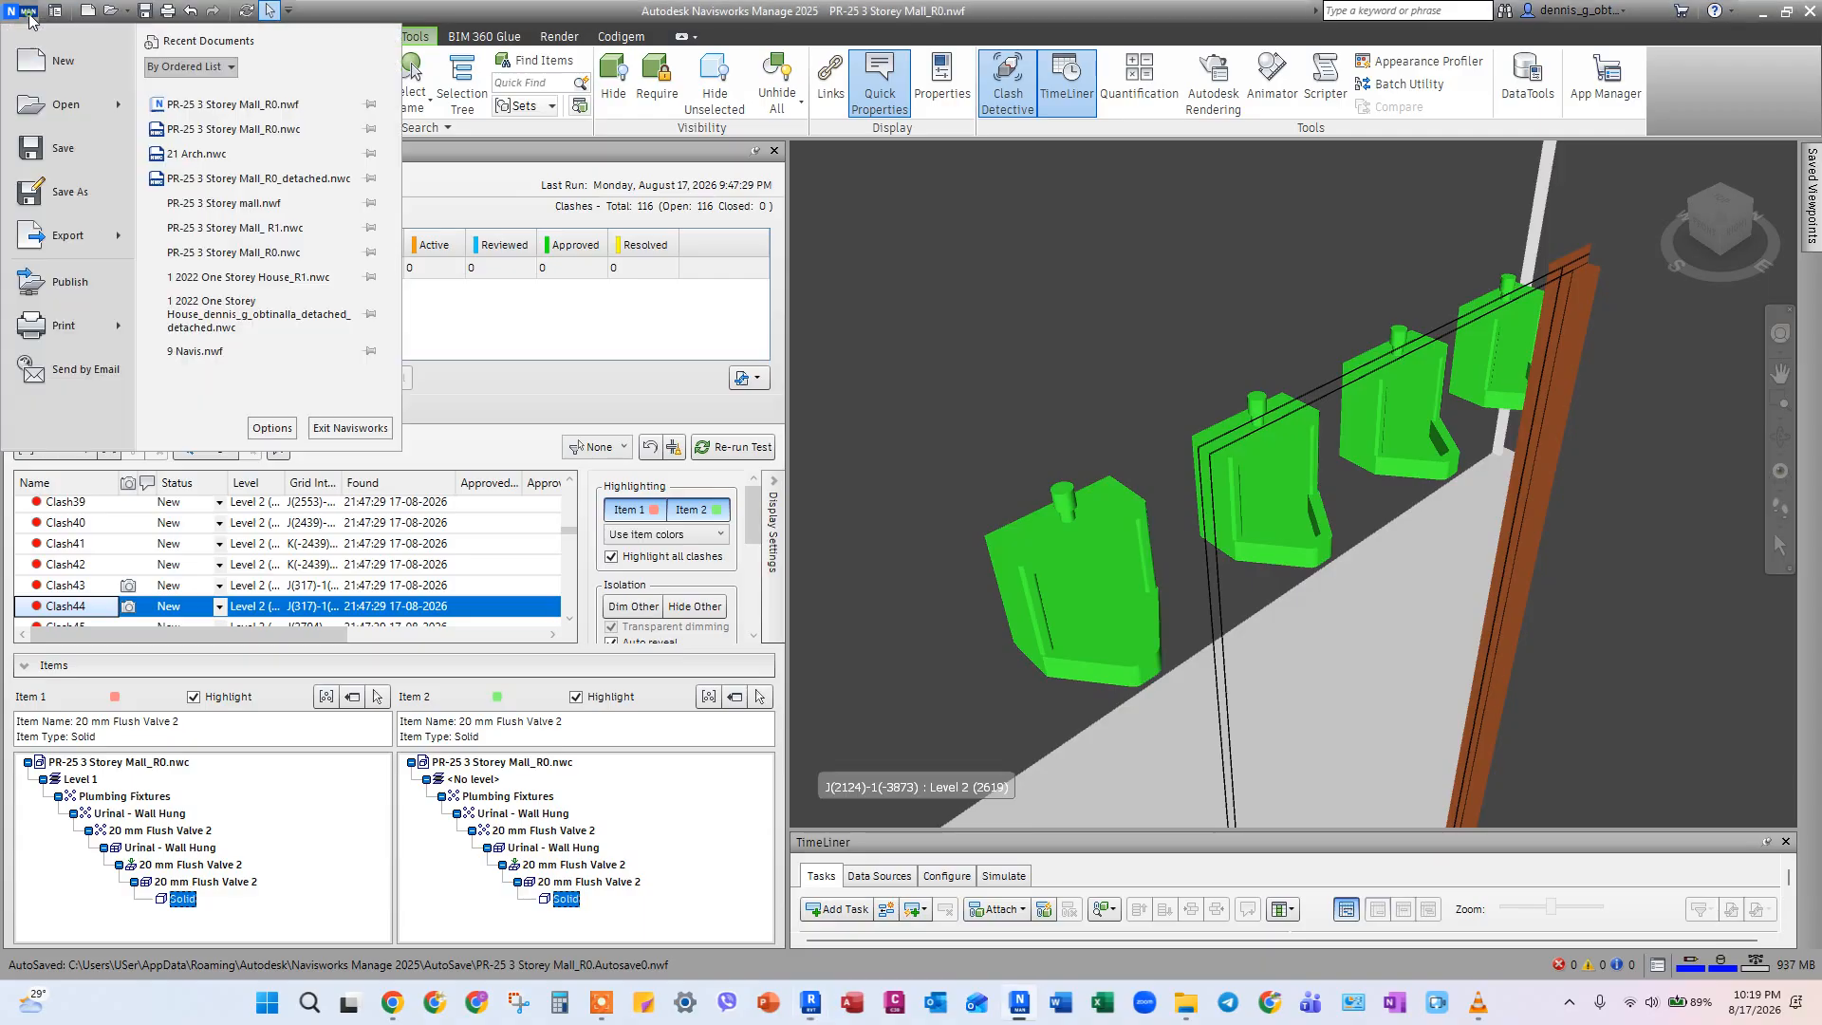
{"action": "left_click", "coordinate": [47, 143]}
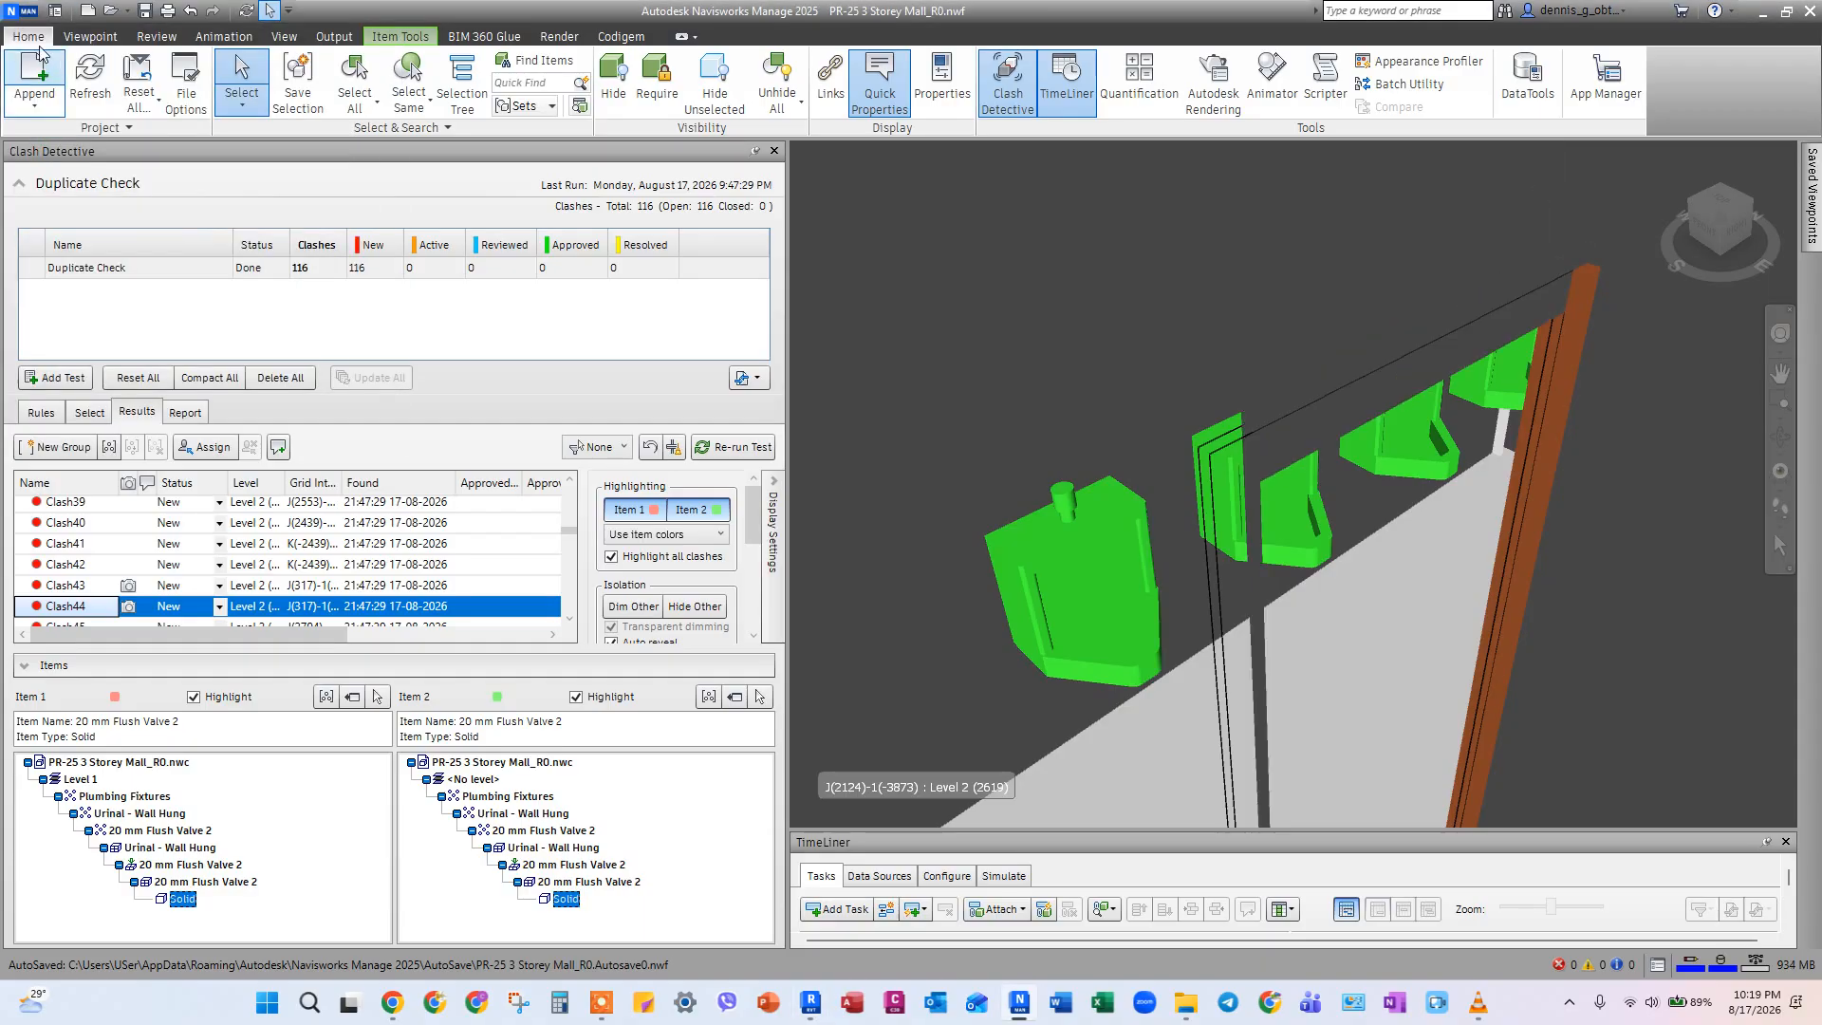
{"action": "left_click", "coordinate": [28, 17]}
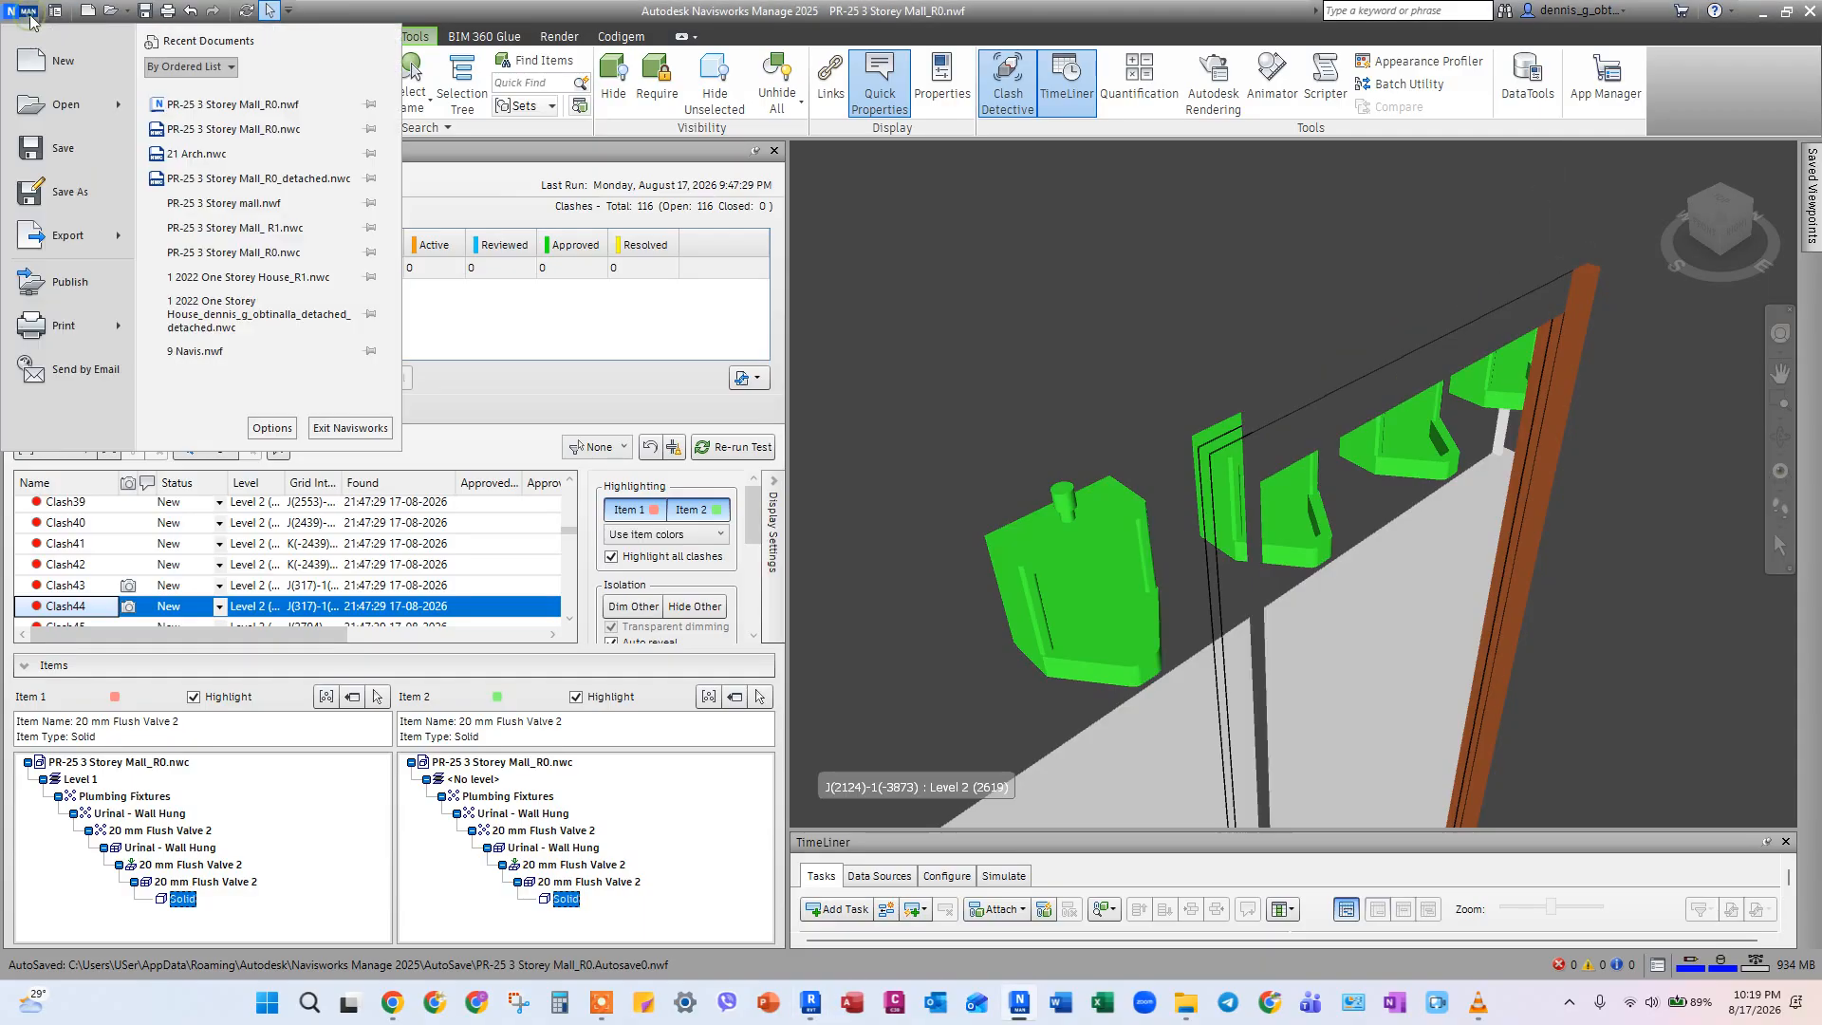
{"action": "left_click", "coordinate": [57, 70]}
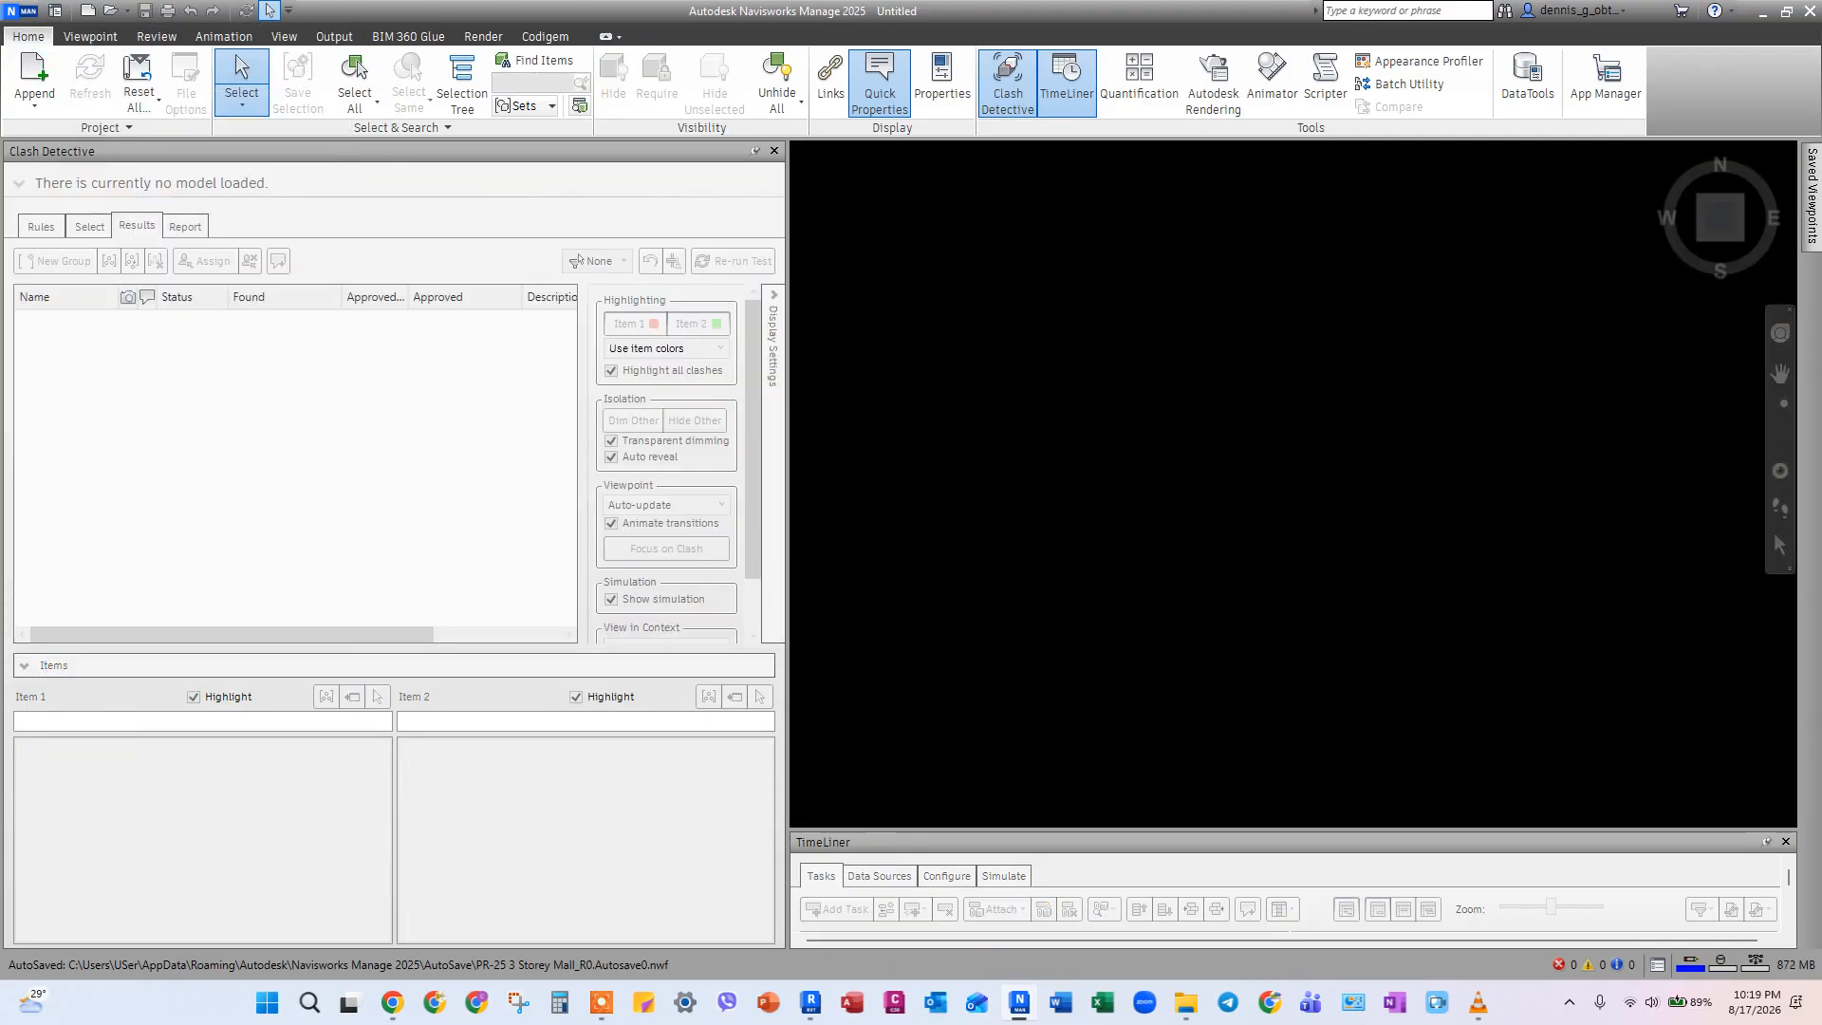
Export the Revit model with the Navisworks 2025 exporter, overwriting PR-25 3 Storey Mall_R0.nwc, and return to Navisworks Manage.
{"action": "key", "text": "alt+Tab"}
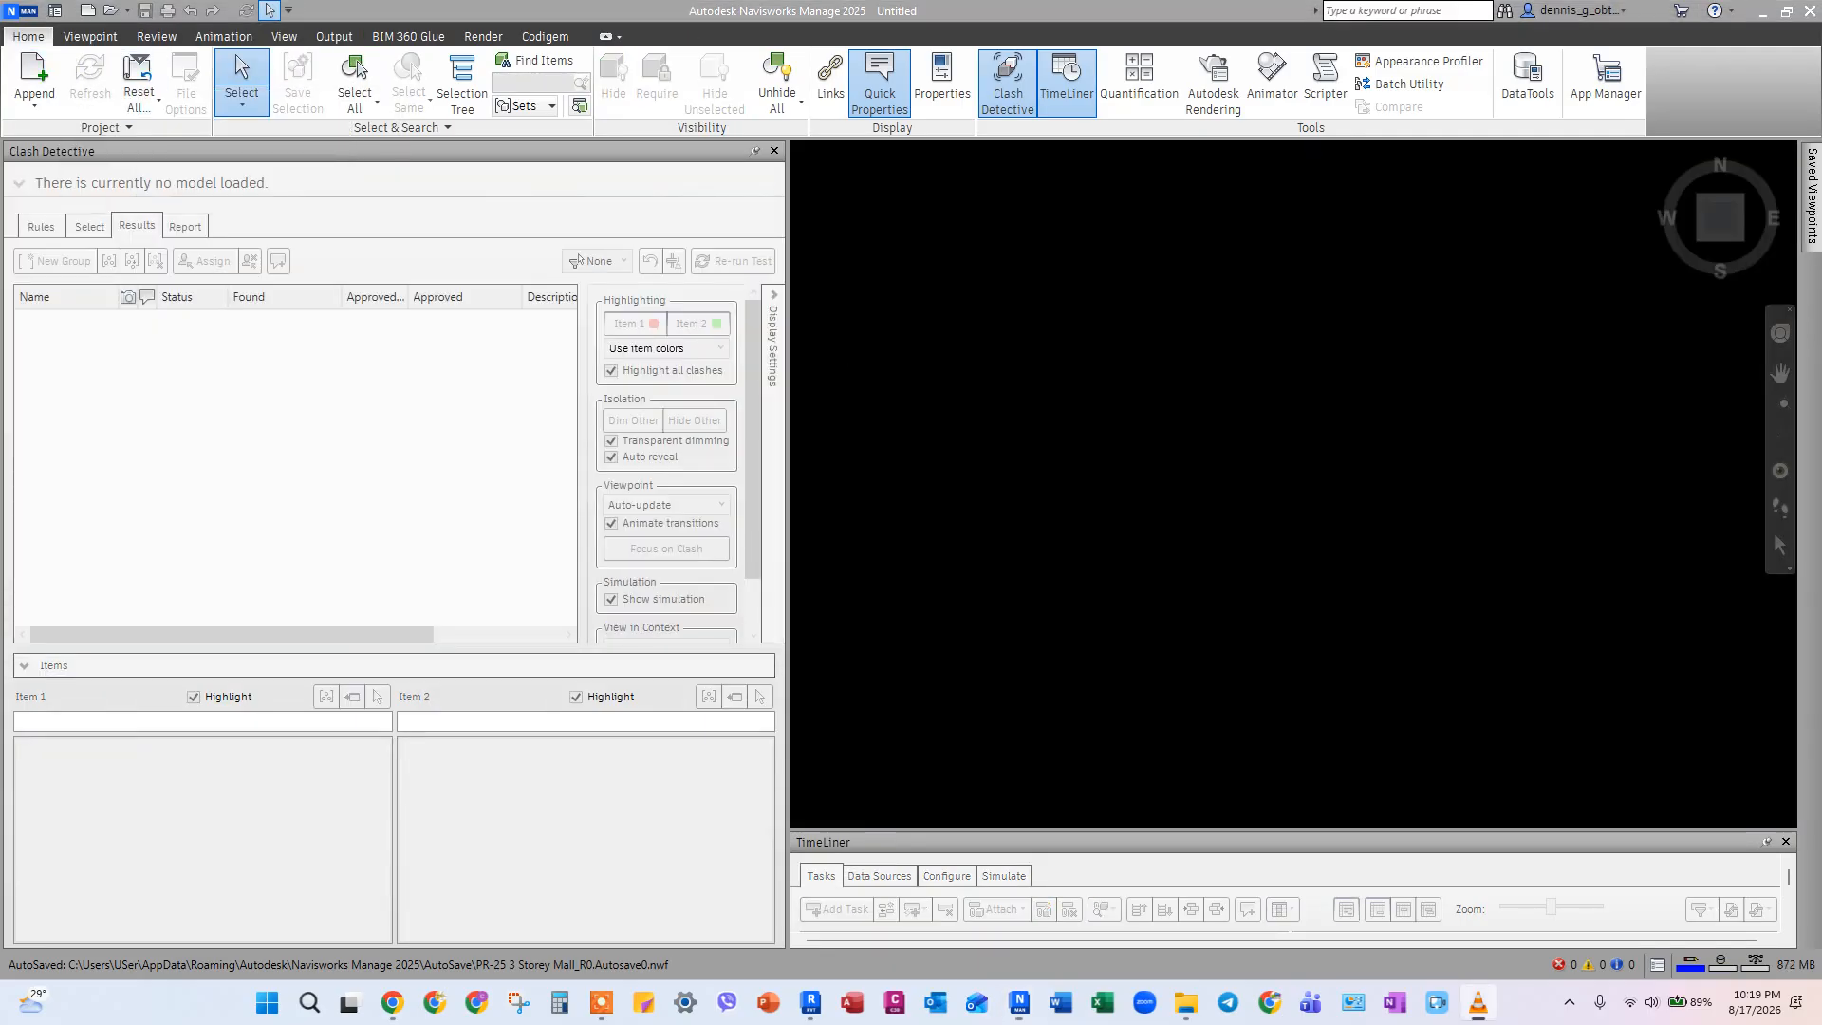
{"action": "key", "text": "alt+Tab"}
{"action": "left_click", "coordinate": [88, 112]}
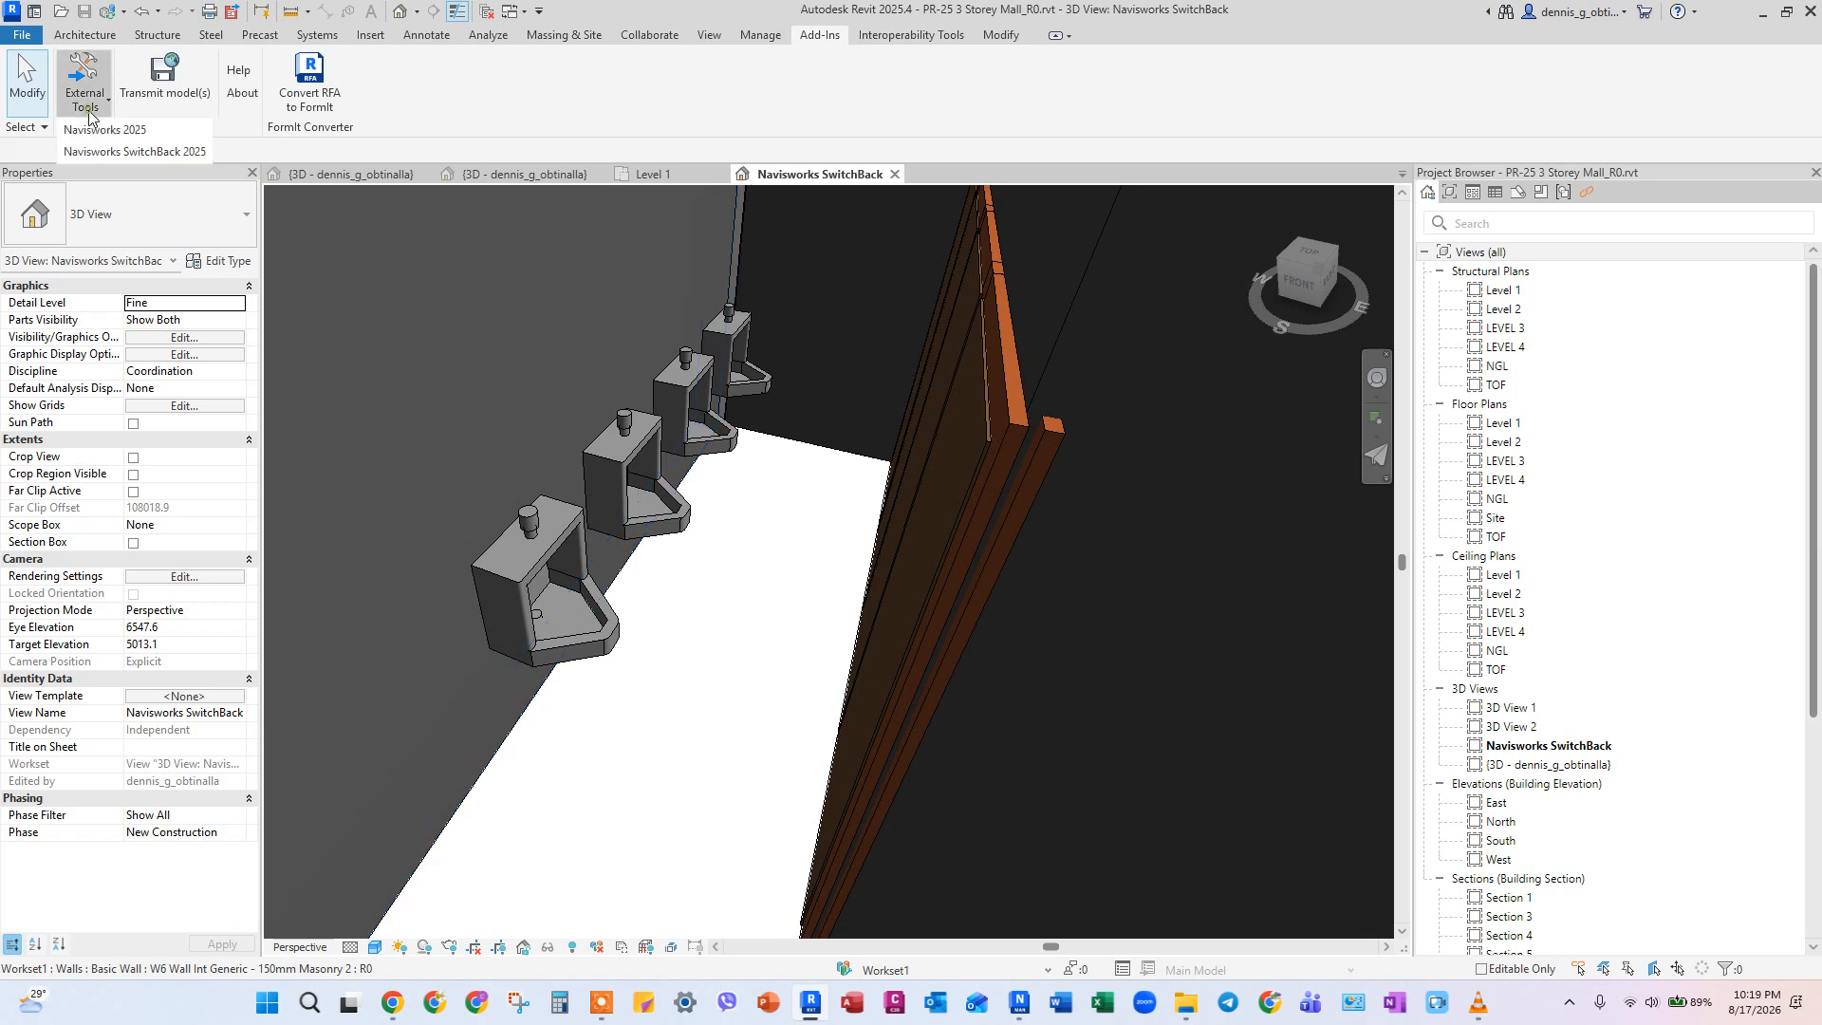
{"action": "left_click", "coordinate": [96, 130]}
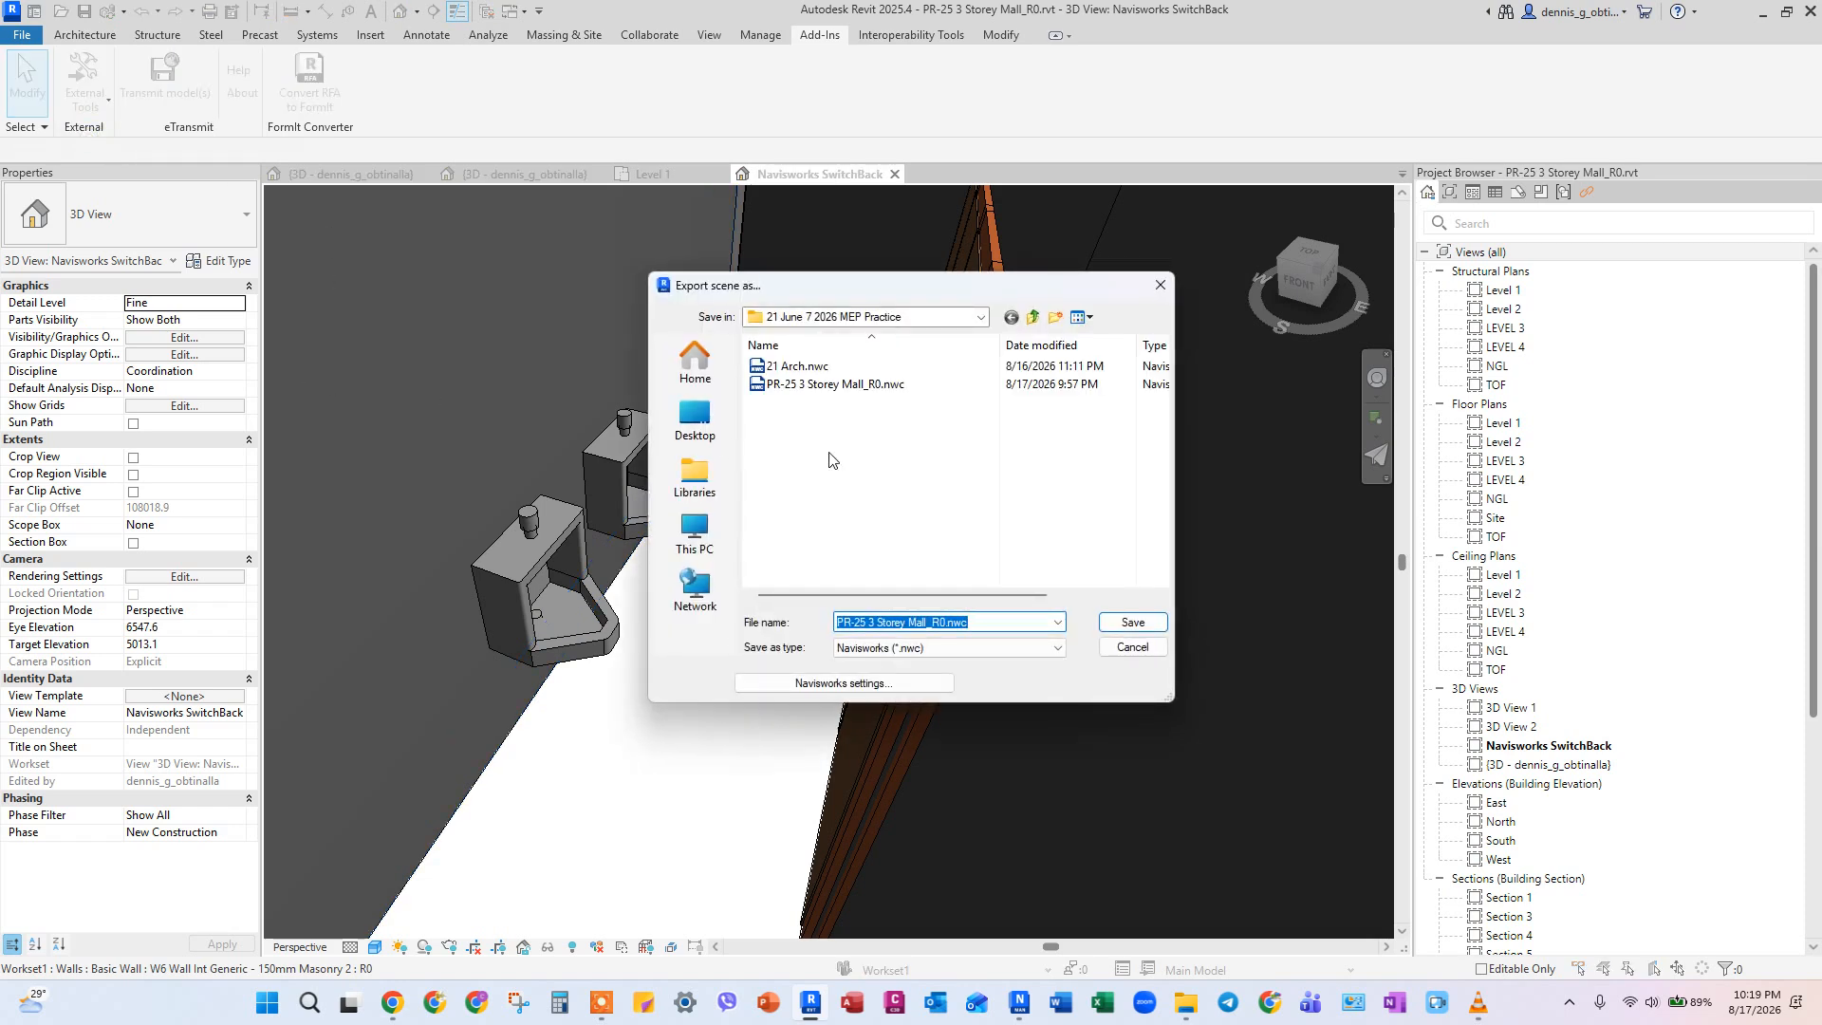
{"action": "left_click", "coordinate": [1139, 622]}
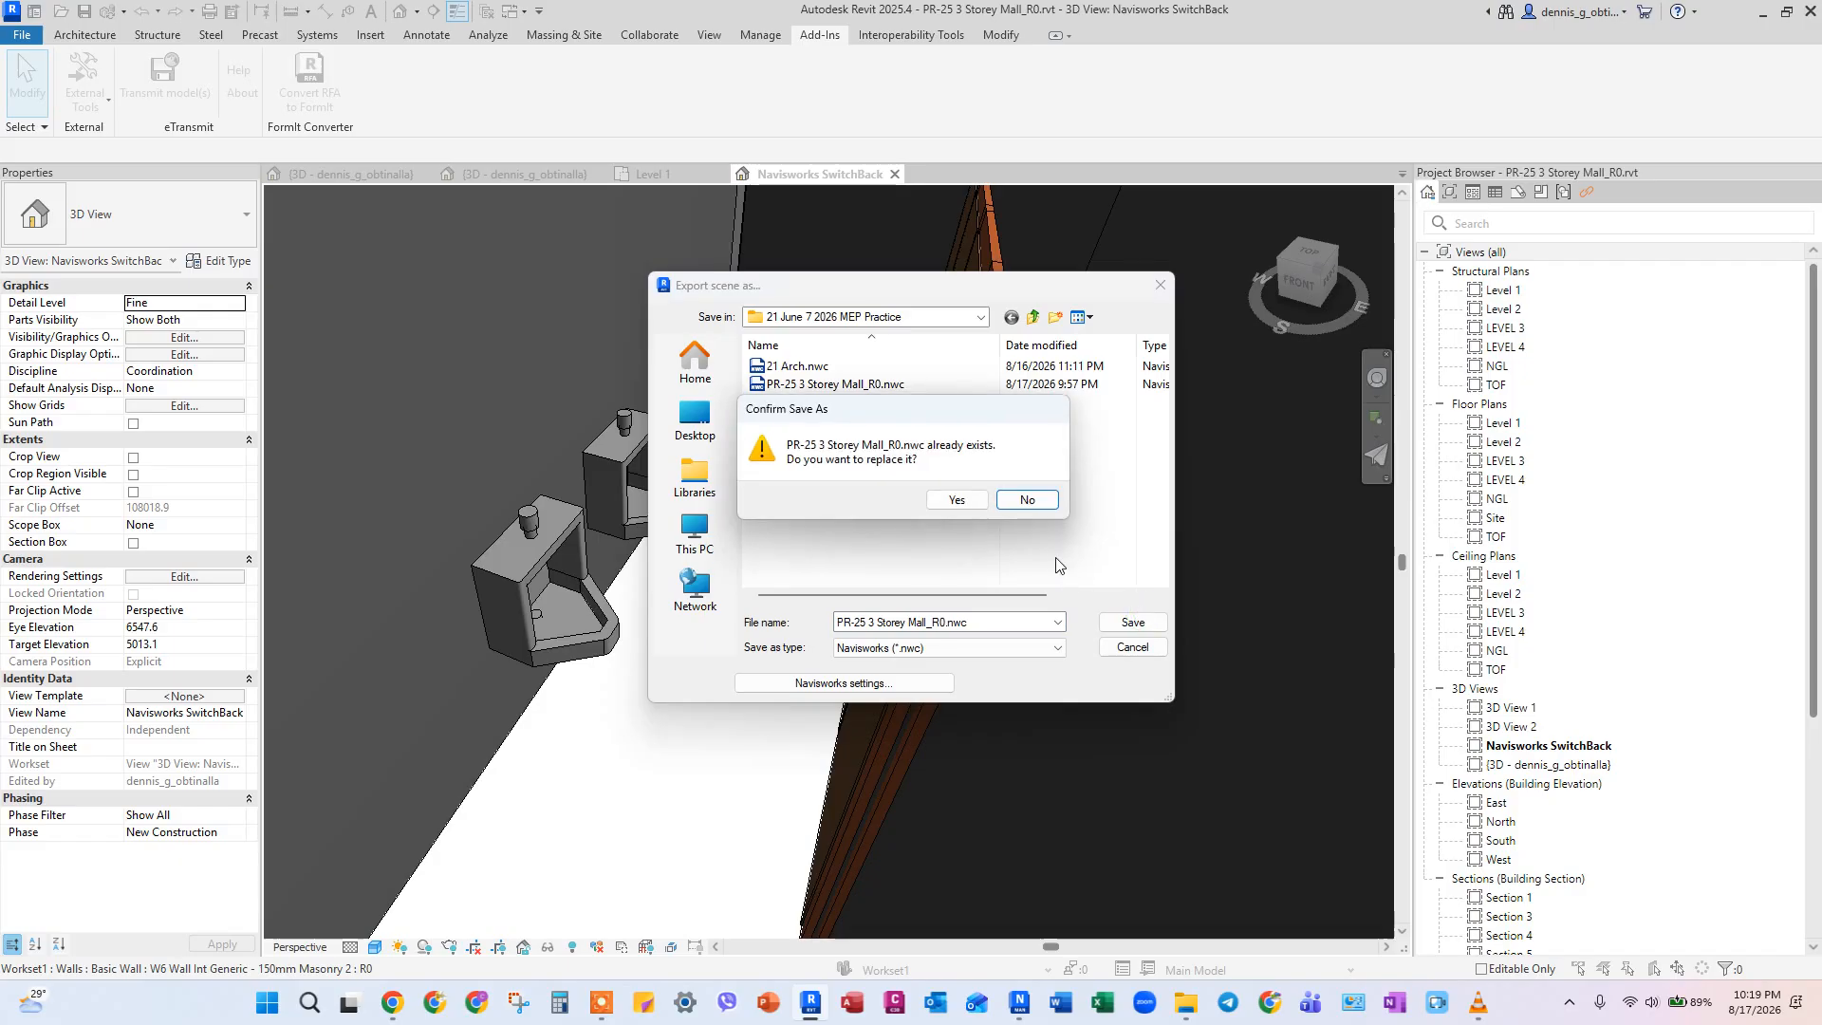
{"action": "left_click", "coordinate": [943, 507]}
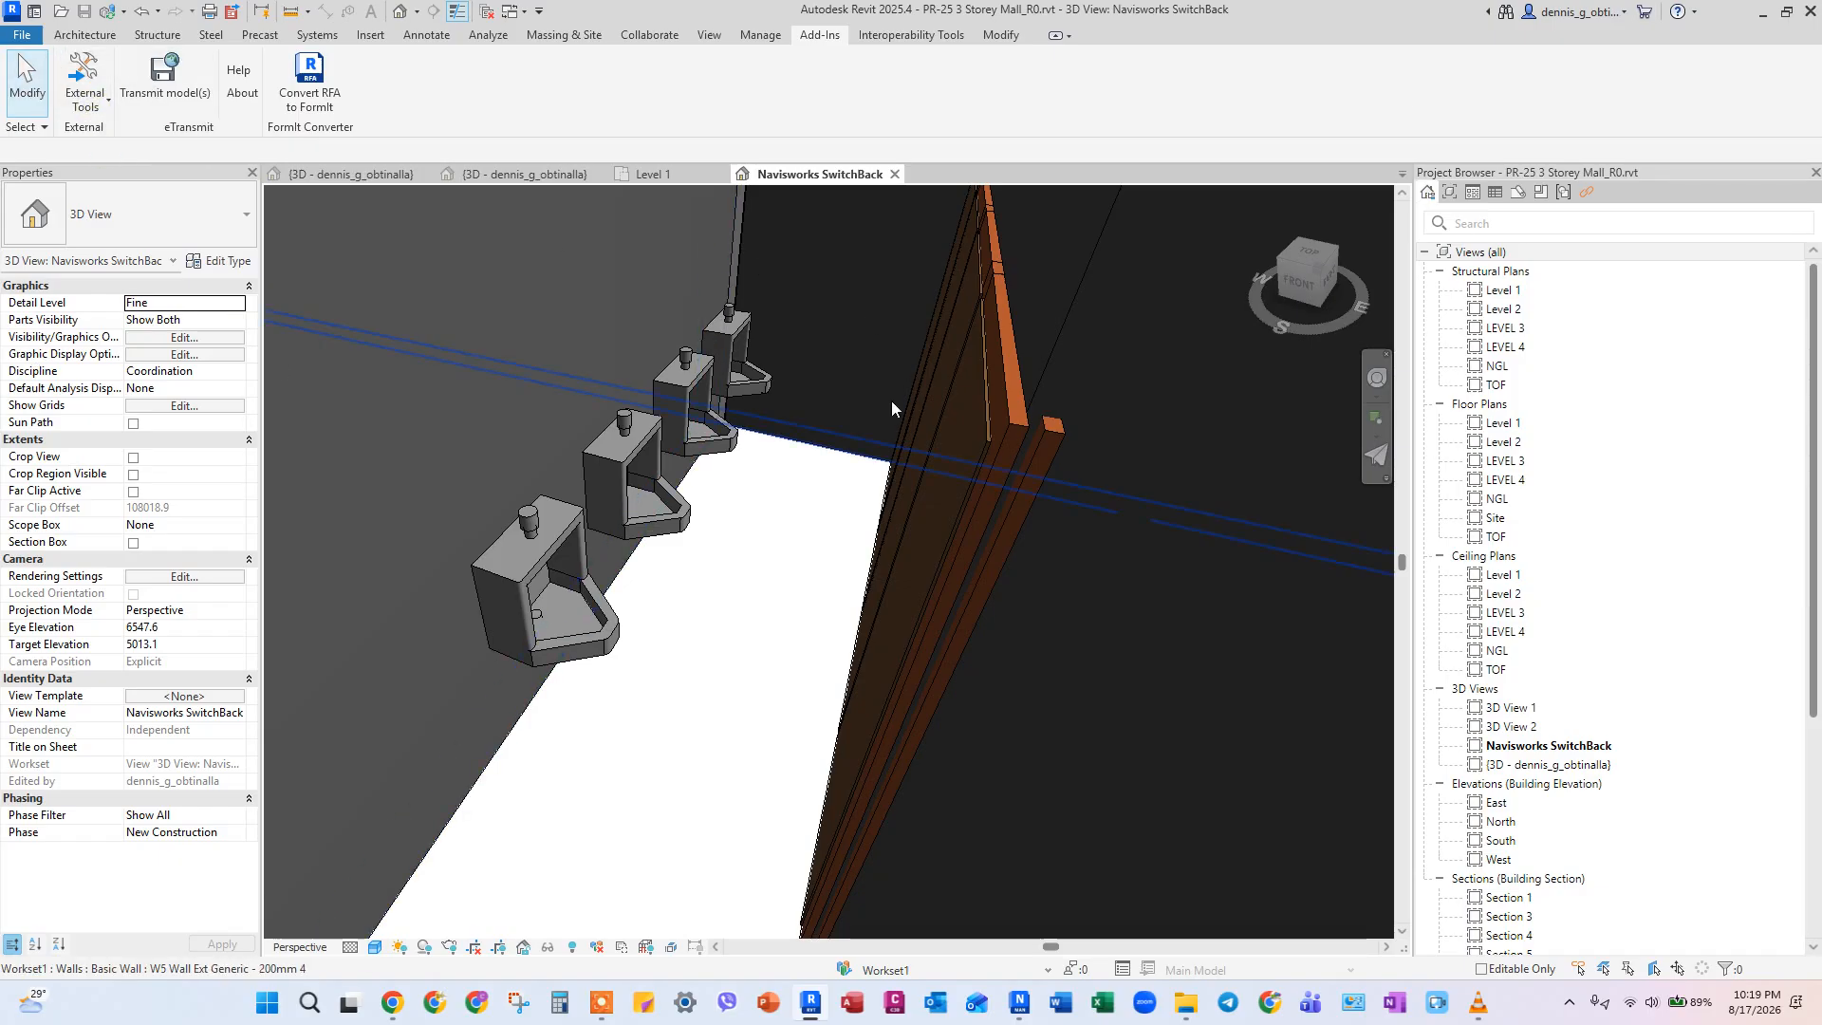
{"action": "left_click_drag", "start_coordinate": [989, 11], "coordinate": [1821, 332]}
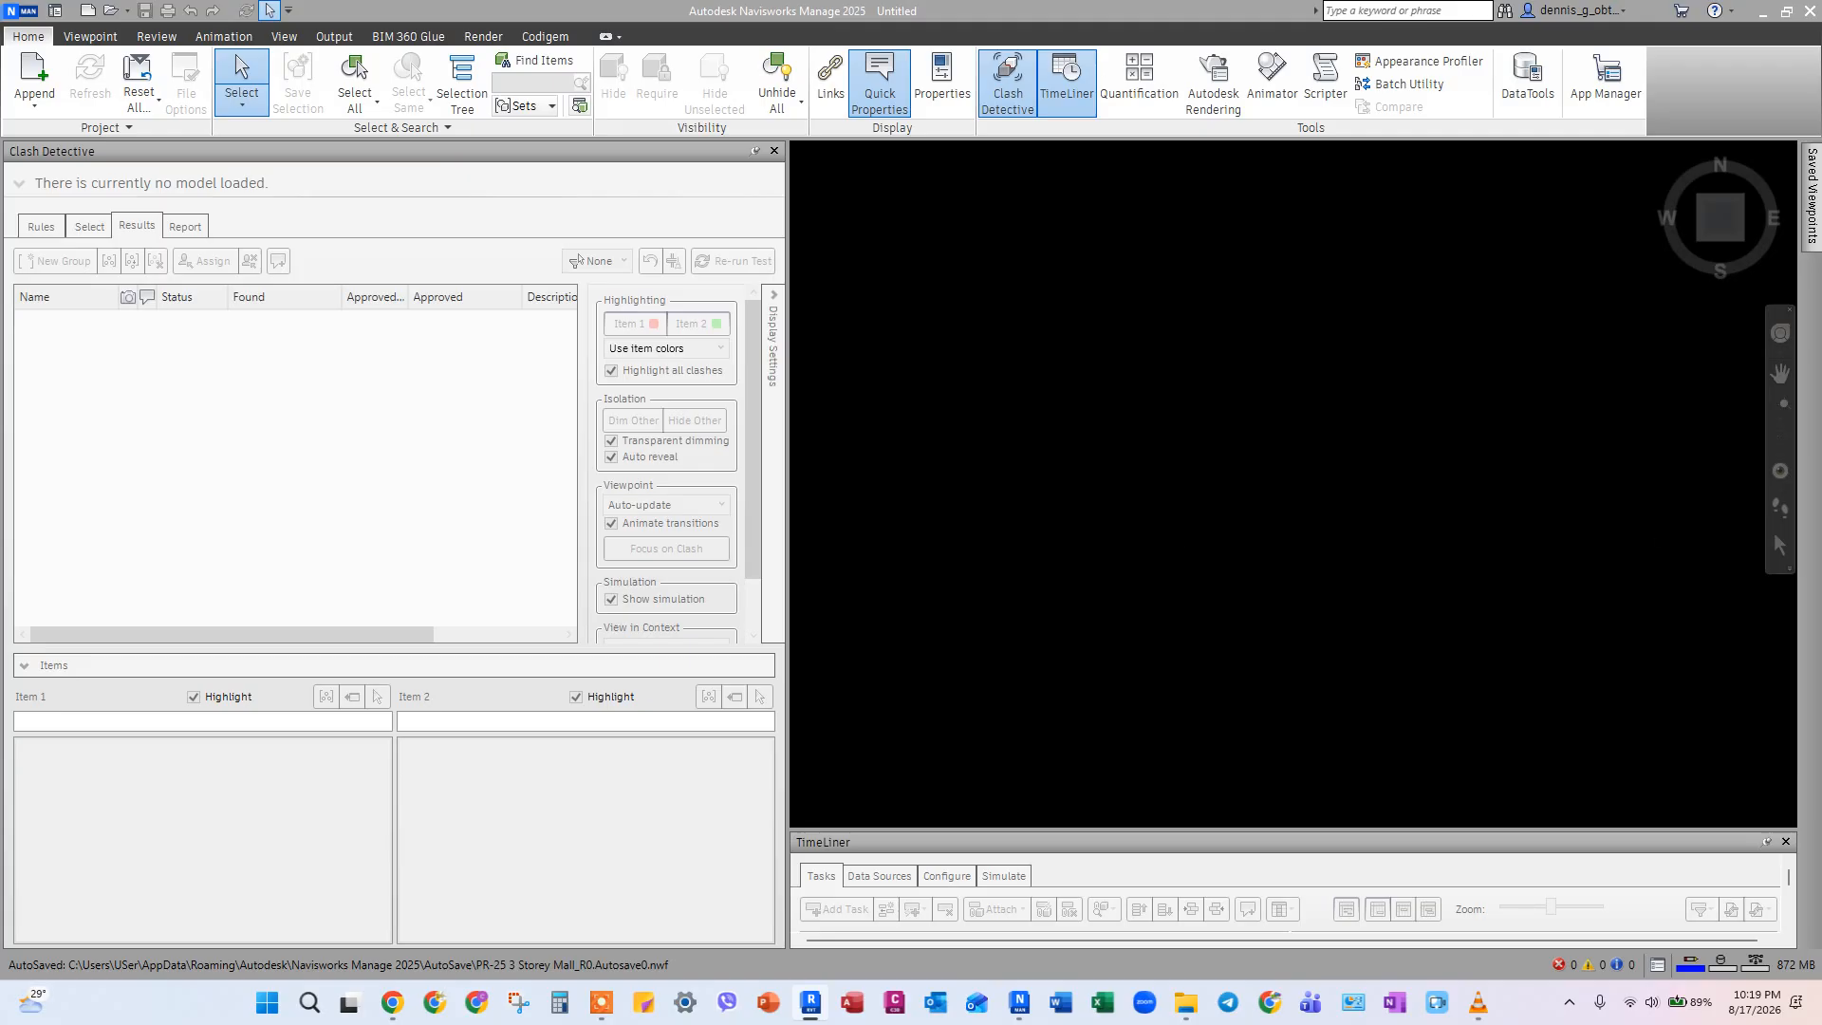
{"action": "left_click", "coordinate": [19, 24]}
{"action": "mouse_move", "coordinate": [57, 104]}
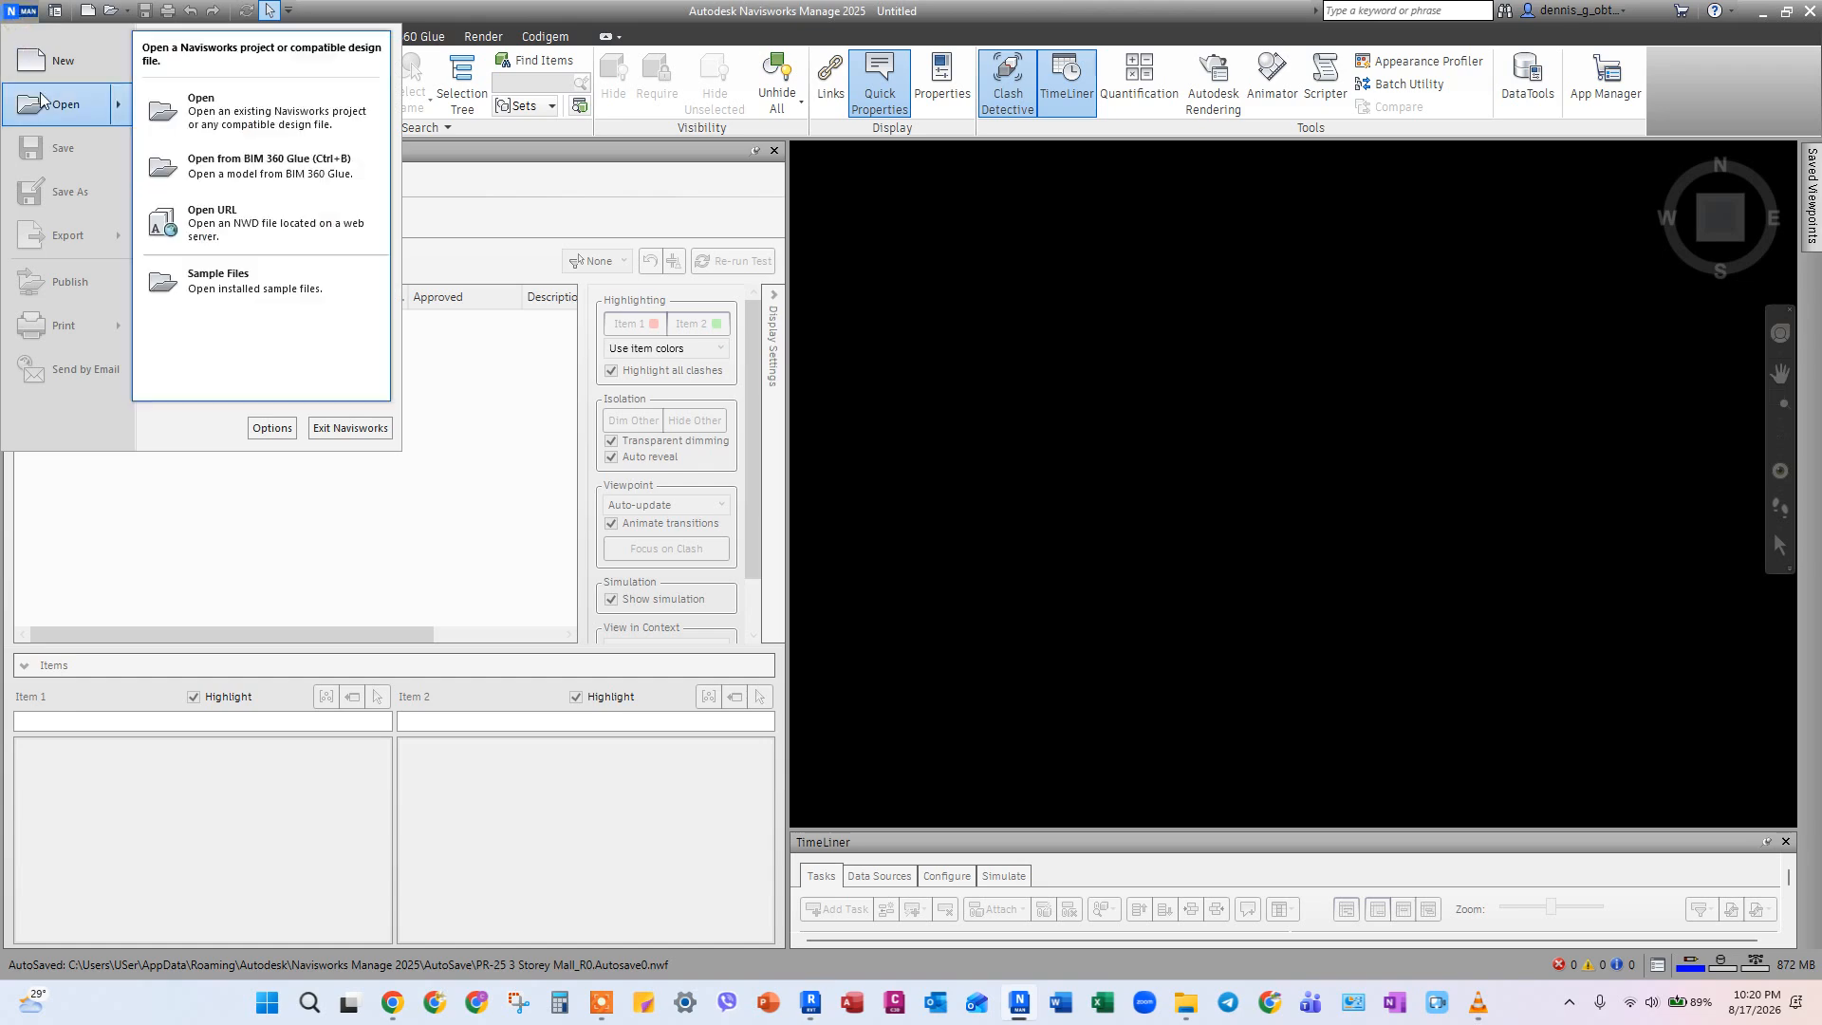
{"action": "left_click", "coordinate": [239, 130]}
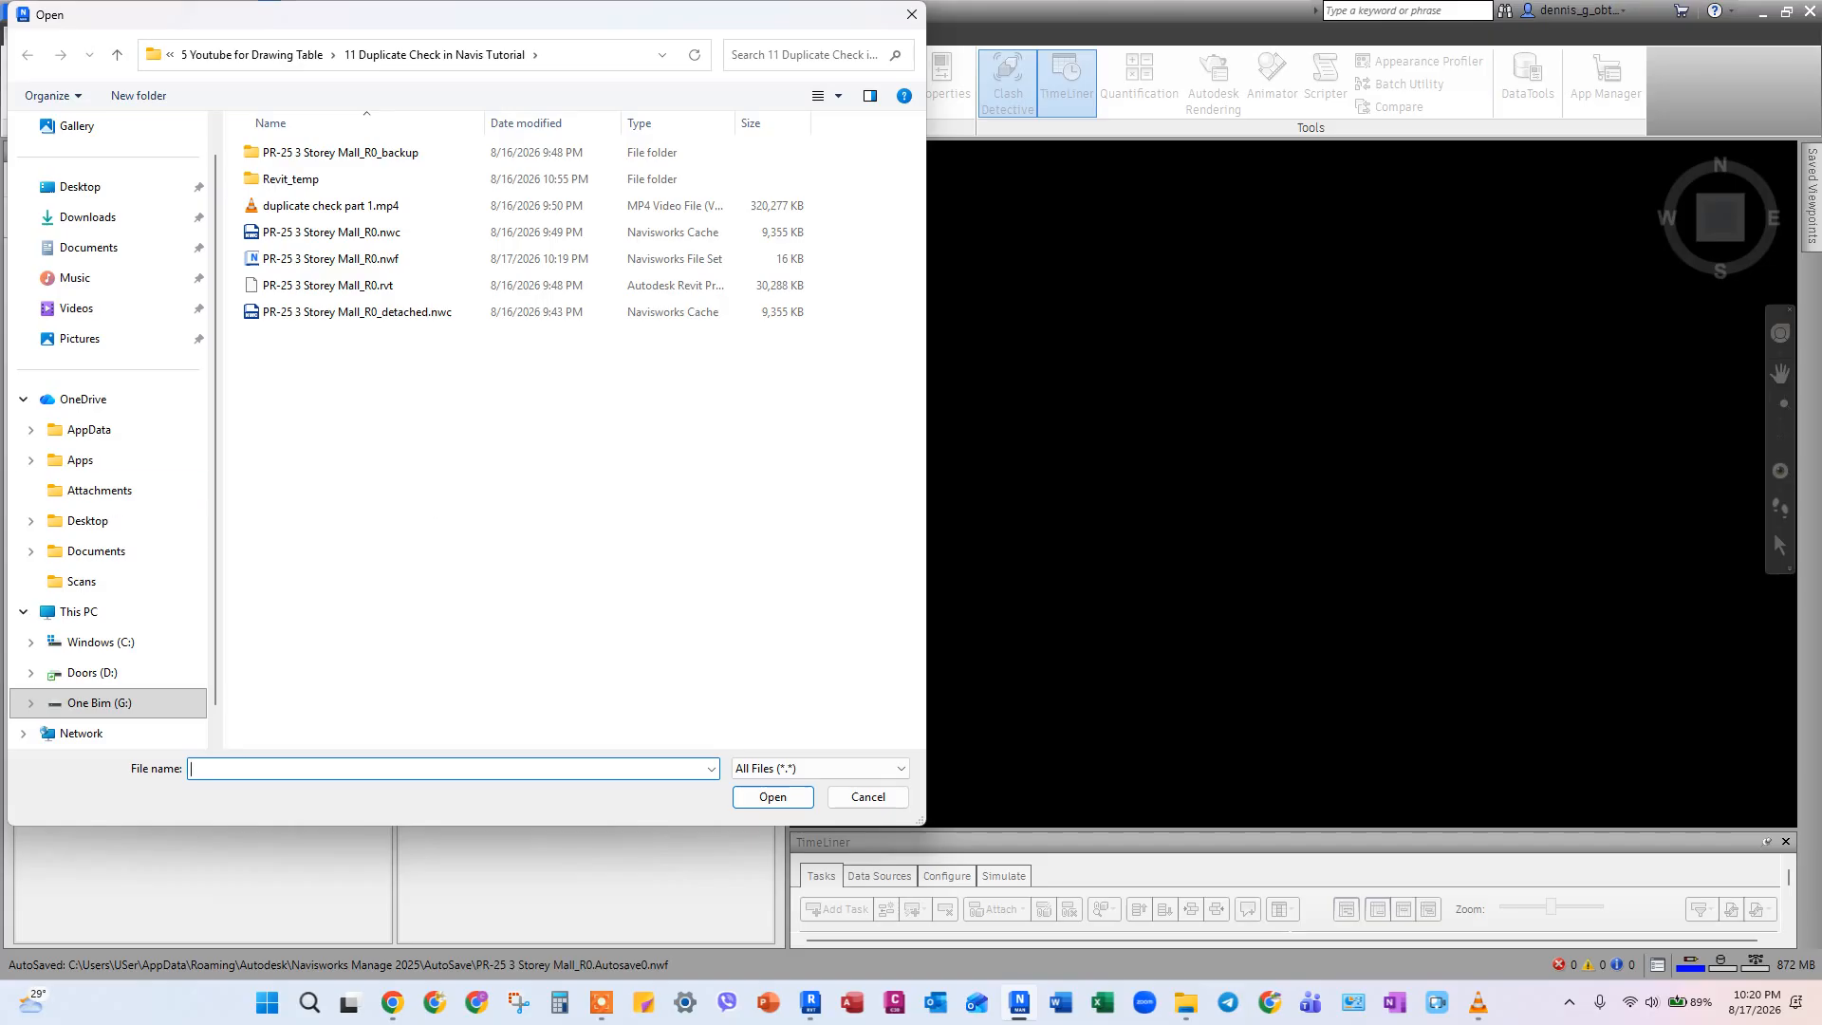
{"action": "key", "text": "Escape"}
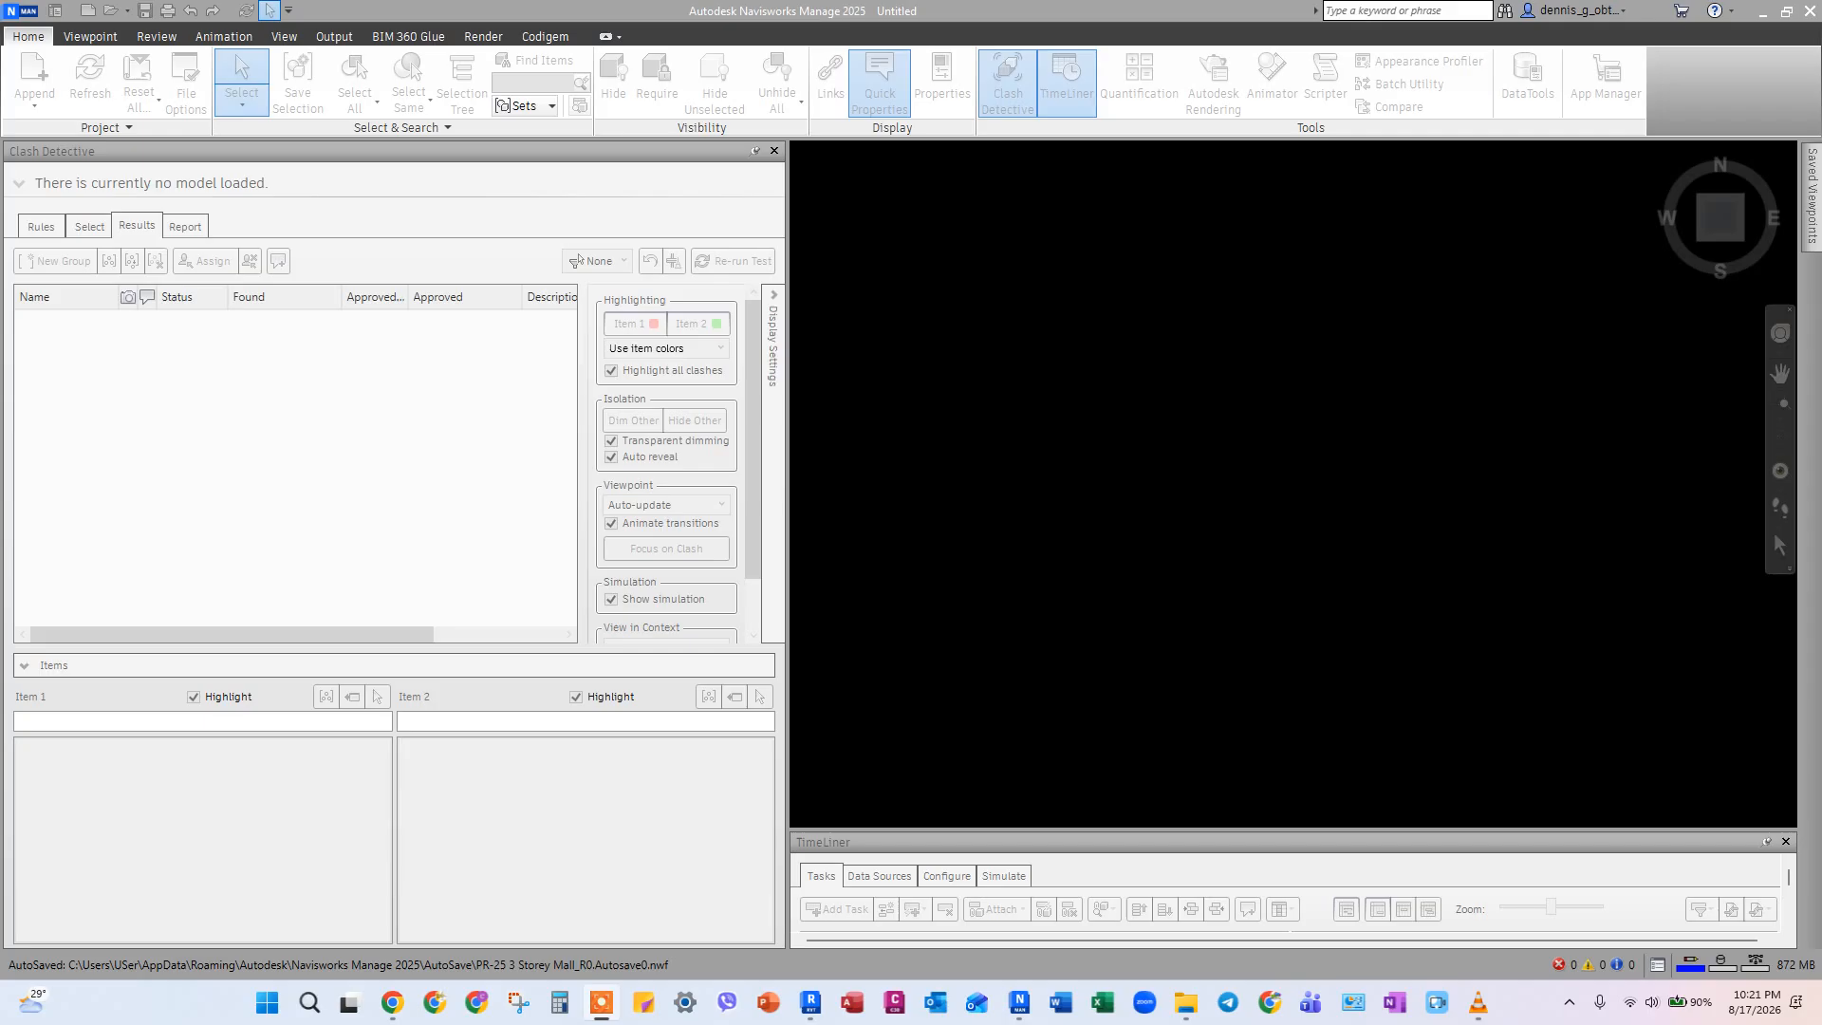
Open PR-25 3 Storey Mall_R0.nwf and update all clash tests against the re-exported model.
{"action": "left_click", "coordinate": [21, 12]}
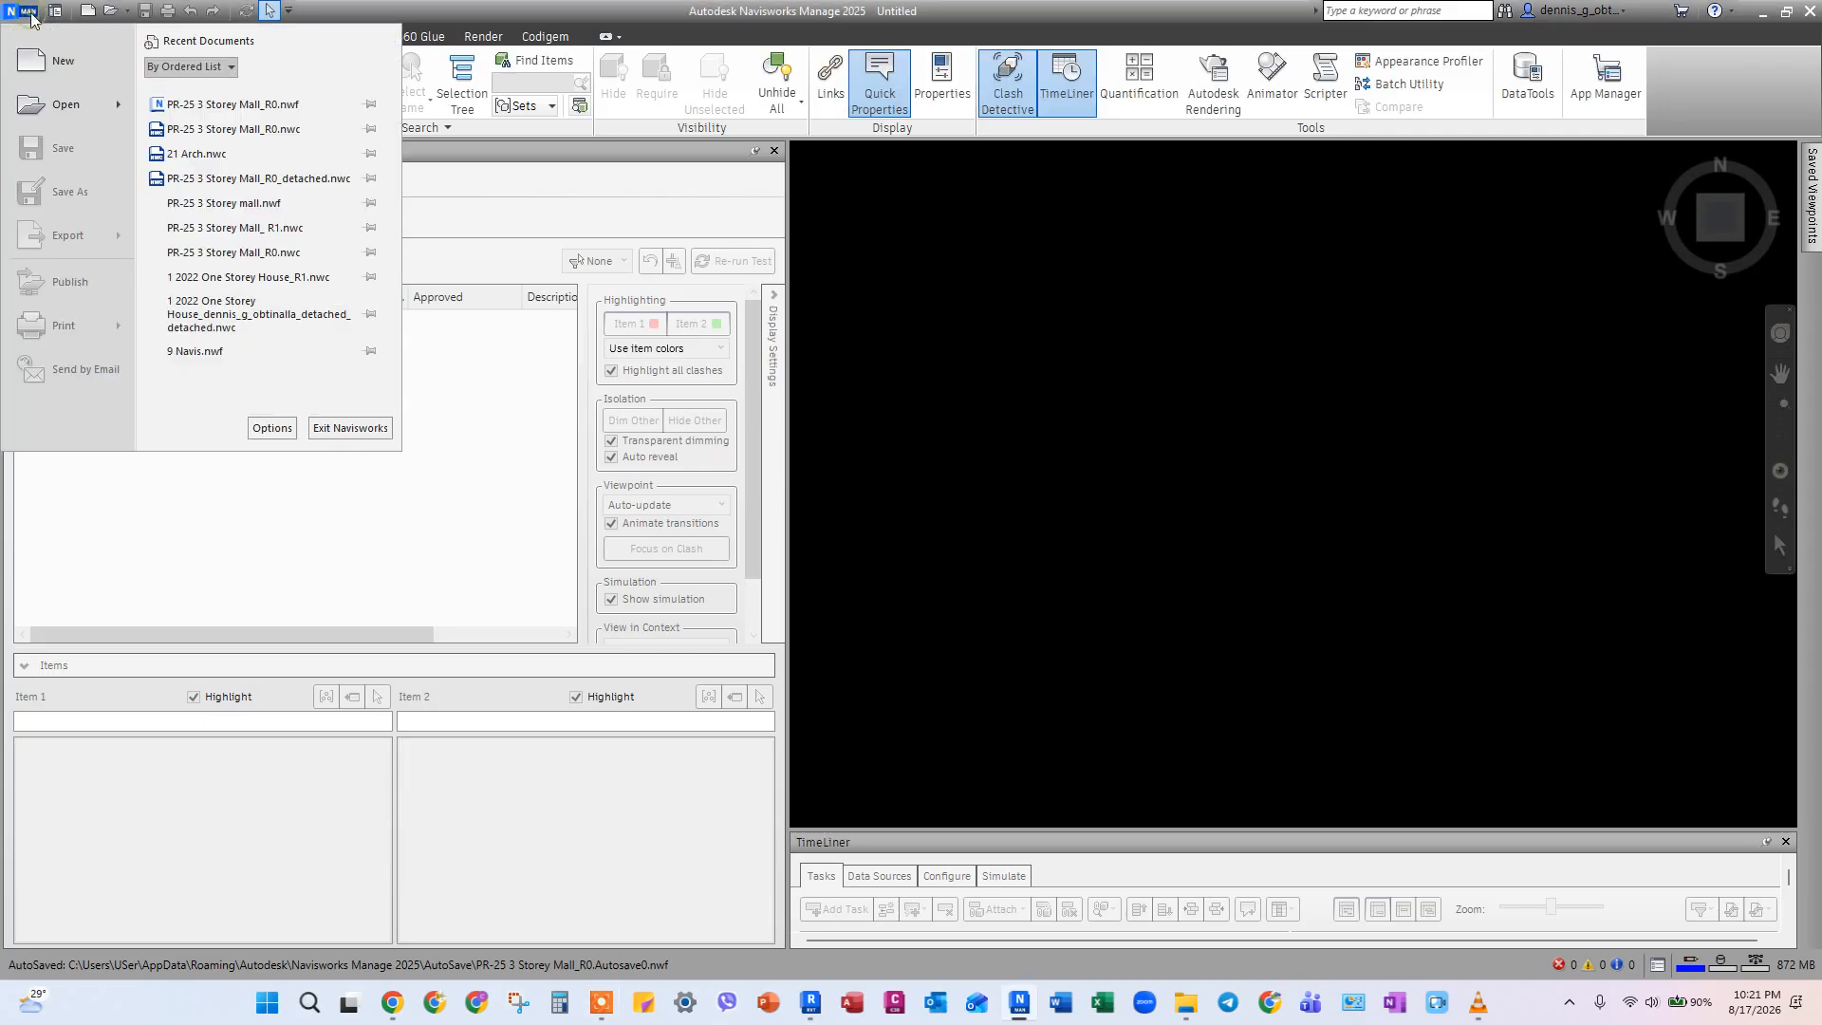
{"action": "left_click", "coordinate": [171, 104]}
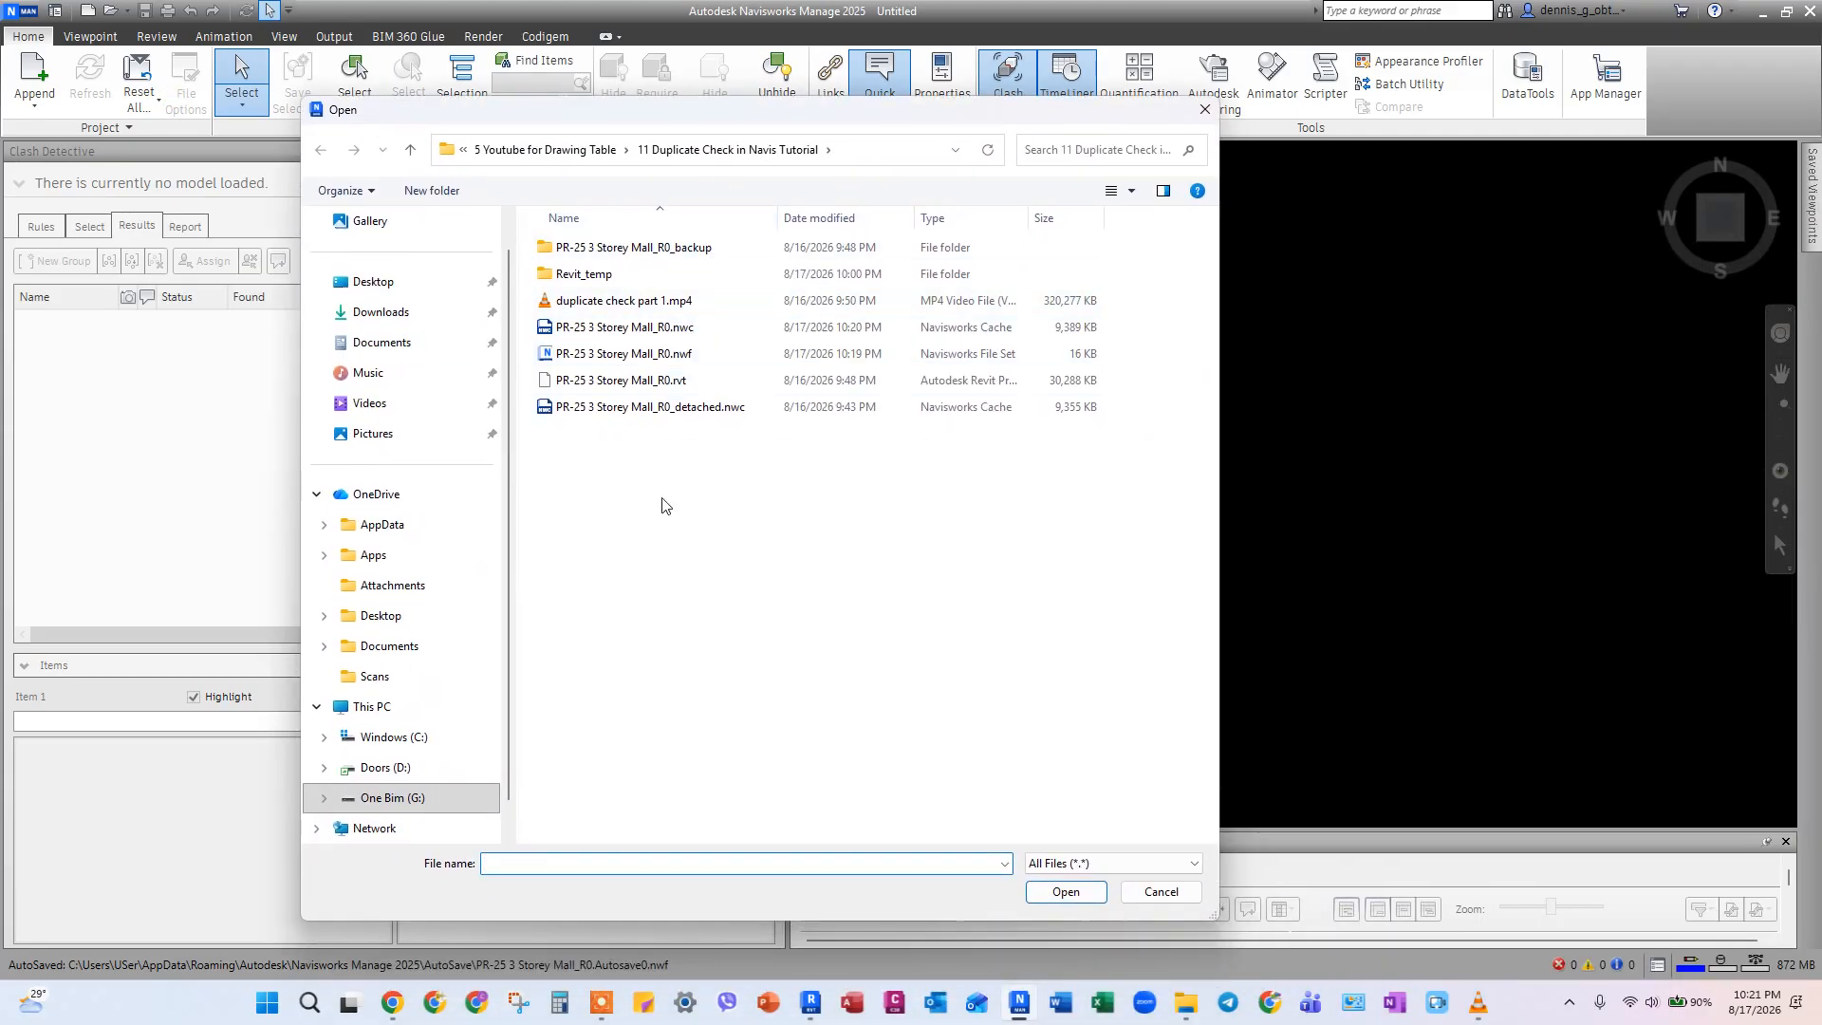
{"action": "left_click", "coordinate": [622, 353]}
{"action": "left_click", "coordinate": [1056, 890]}
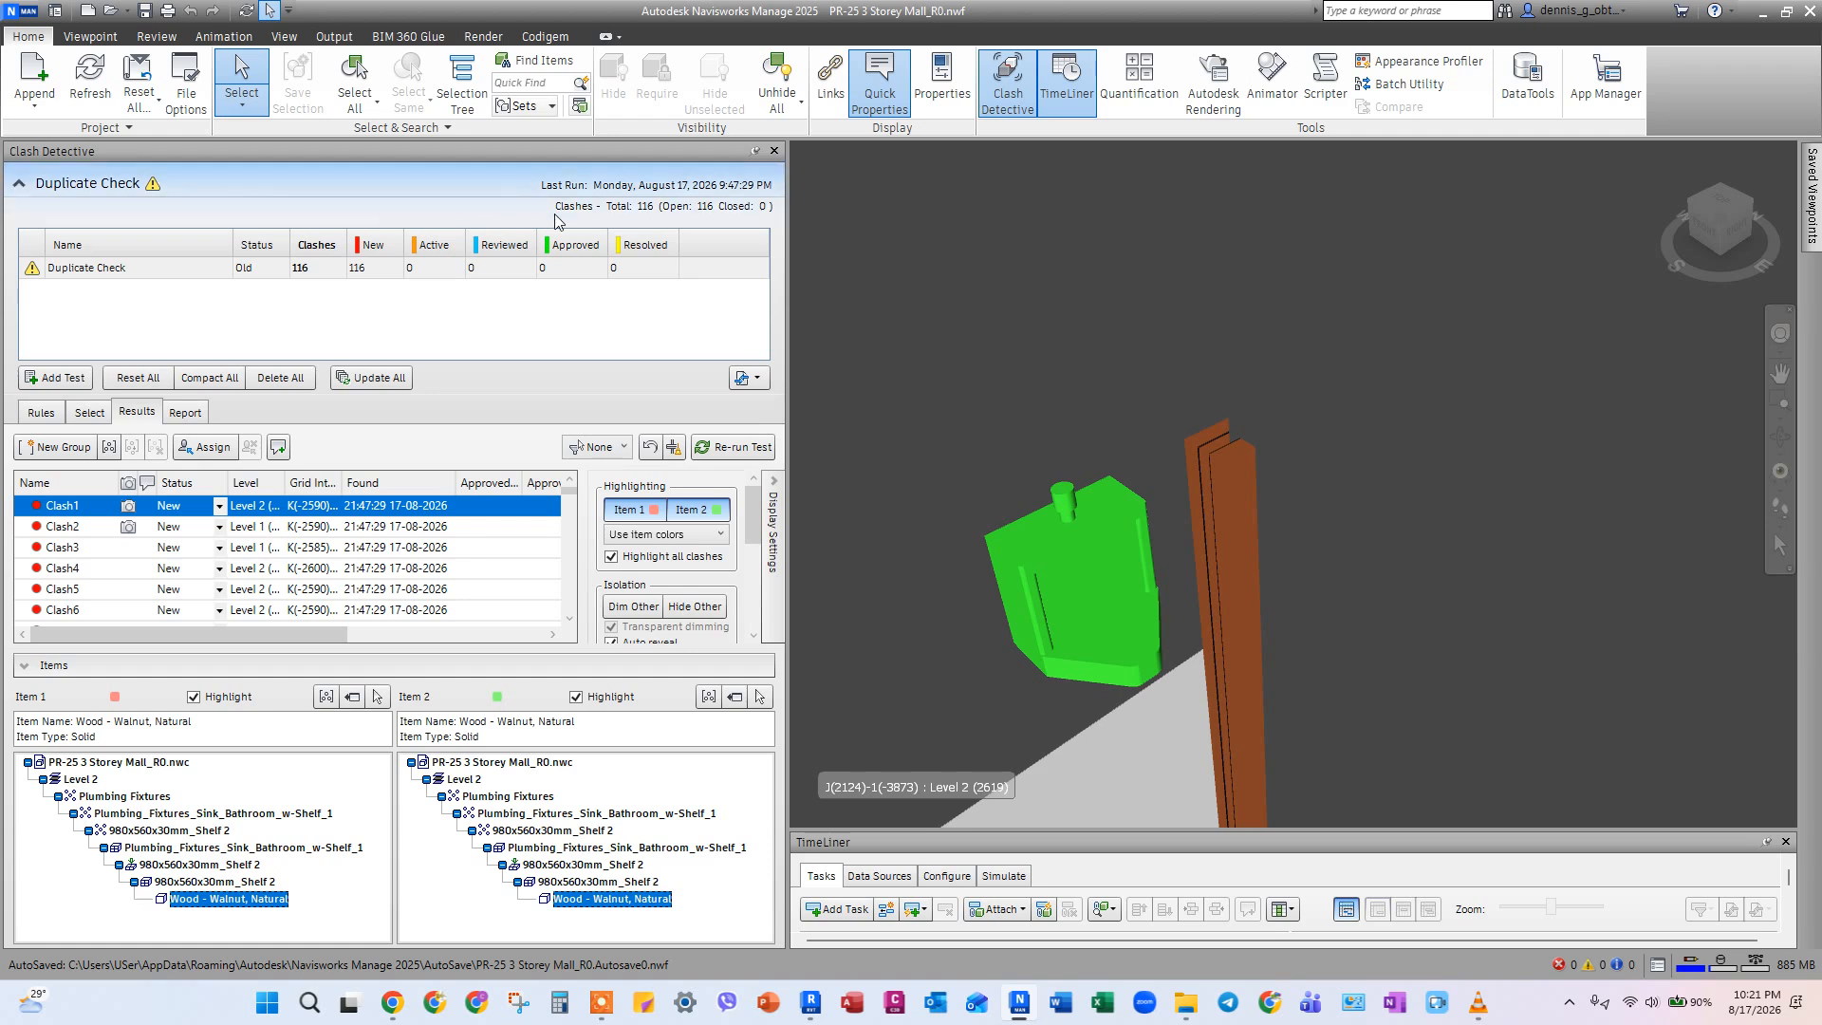
{"action": "left_click", "coordinate": [387, 379]}
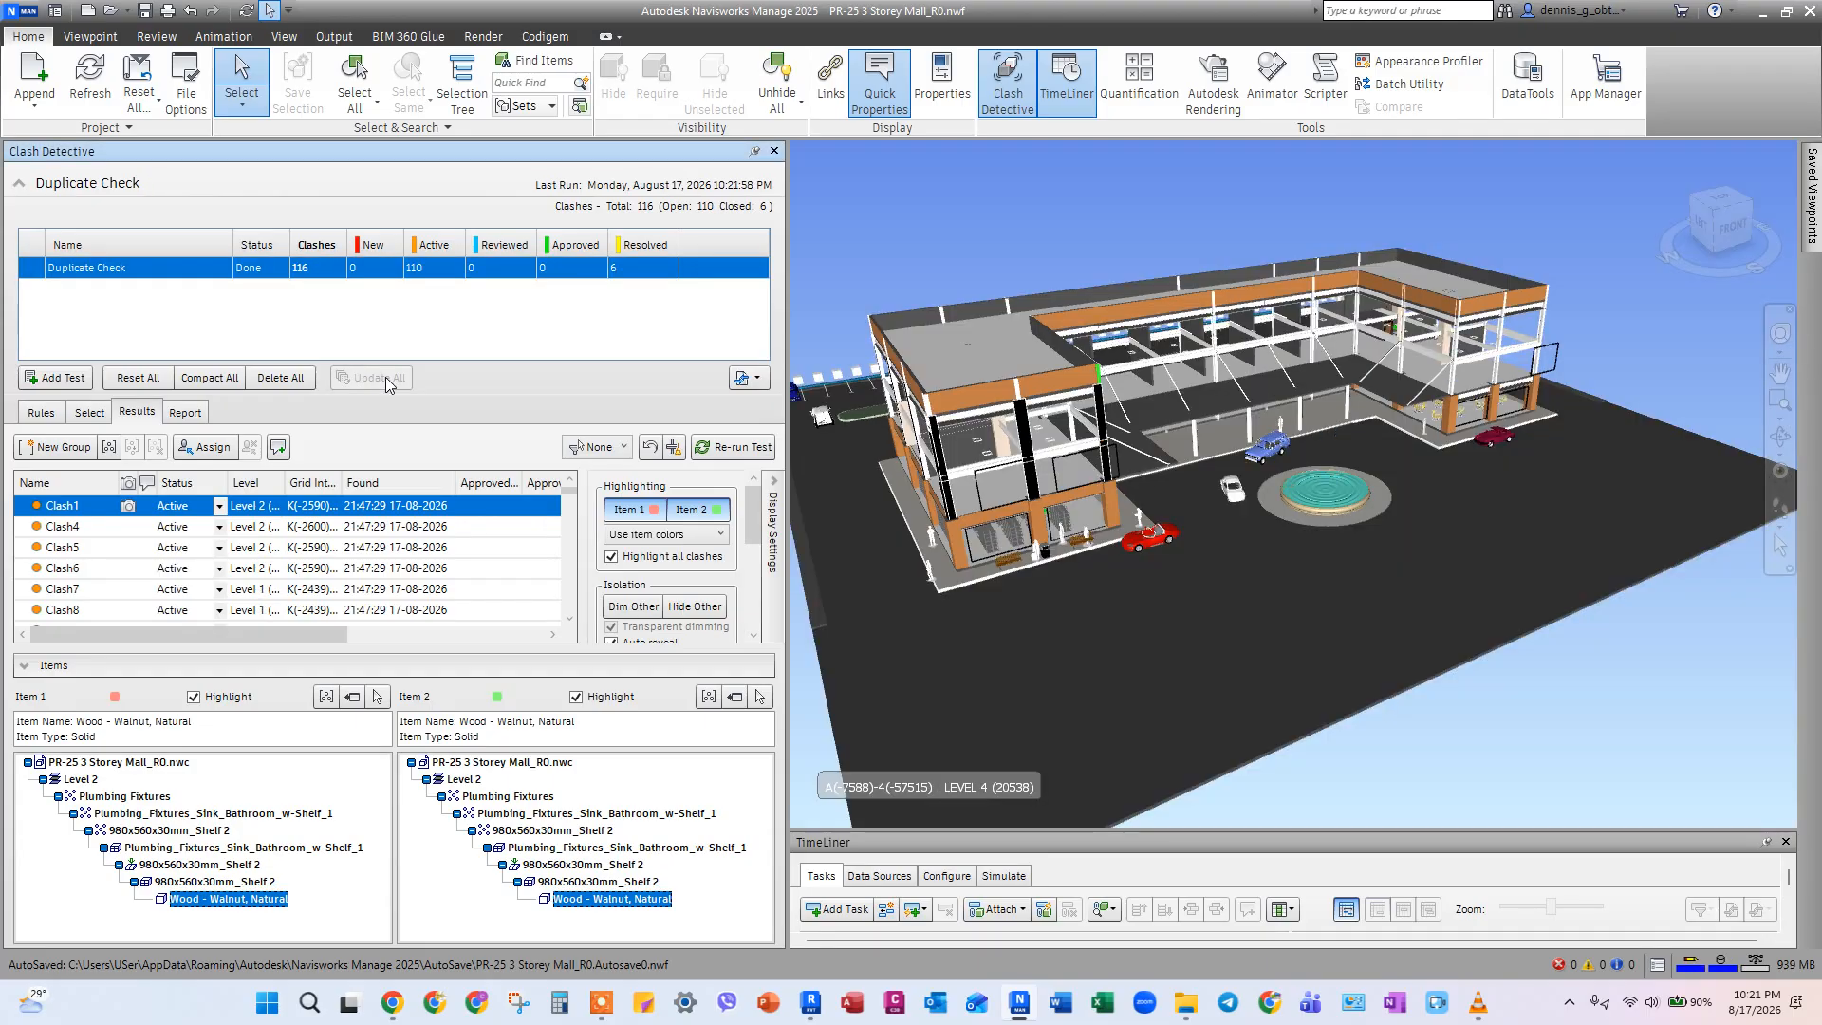